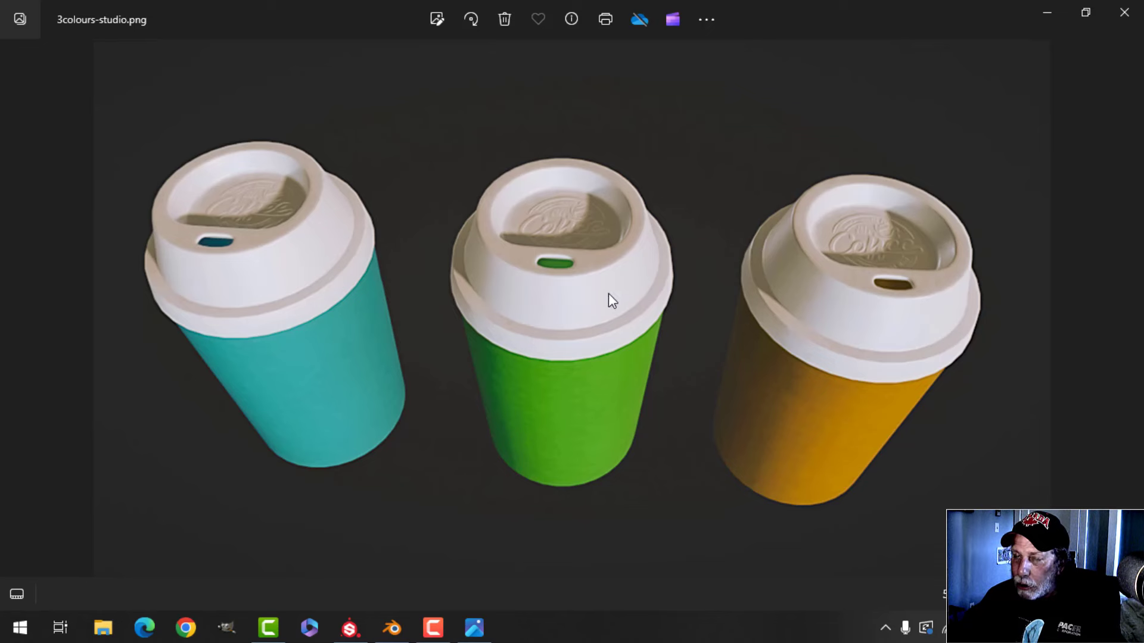
Switch to Blender and unwrap the entire cup lid mesh using its existing seams
{"action": "left_click", "coordinate": [392, 626]}
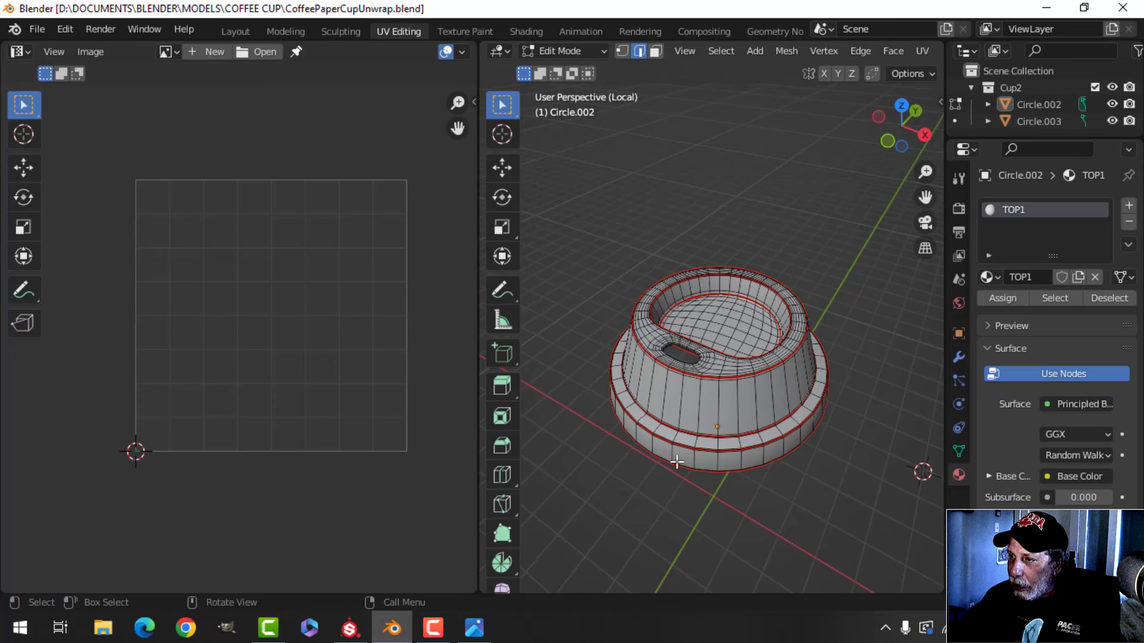
{"action": "scroll", "coordinate": [689, 419], "scroll_direction": "up", "scroll_amount": 3}
{"action": "middle_click_drag", "start_coordinate": [697, 418], "coordinate": [589, 490]}
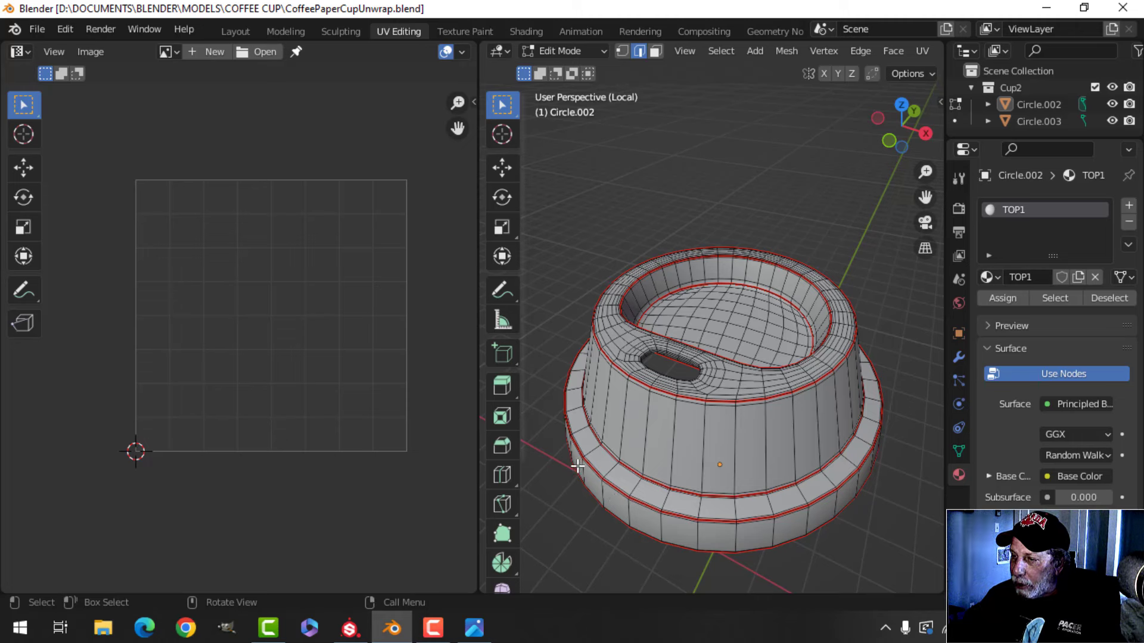
{"action": "key", "text": "a"}
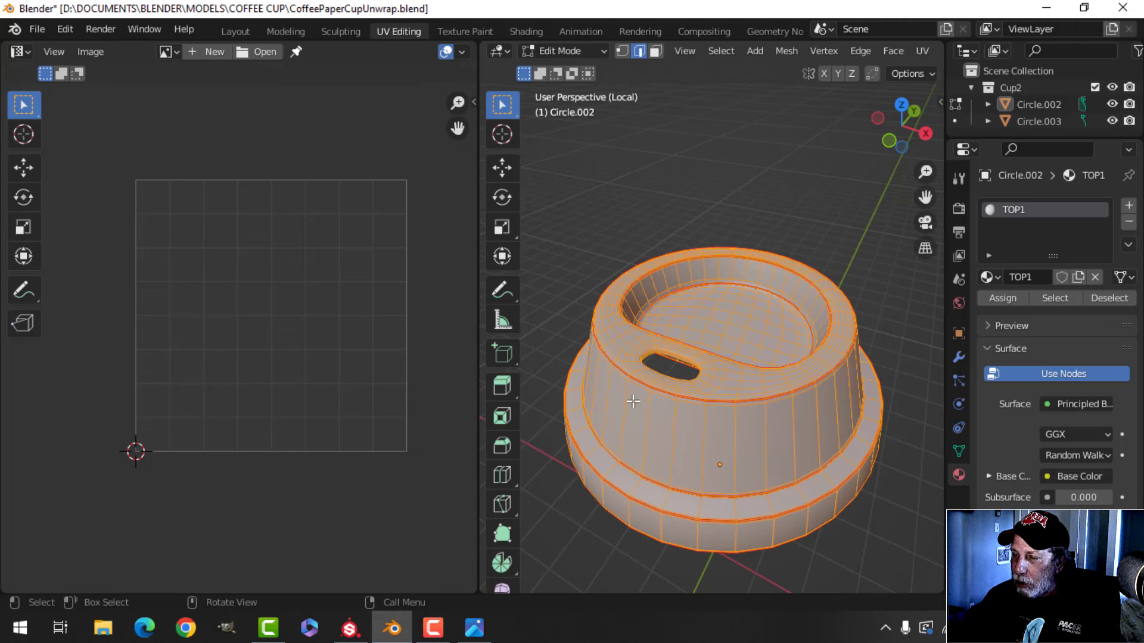
{"action": "key", "text": "u"}
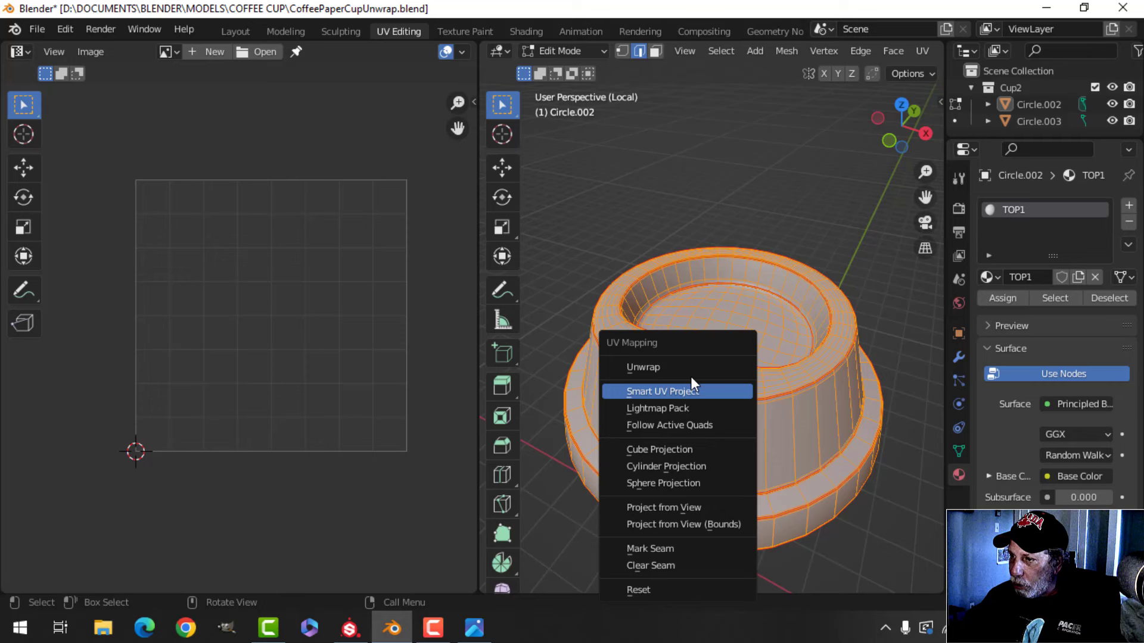
{"action": "left_click", "coordinate": [691, 366]}
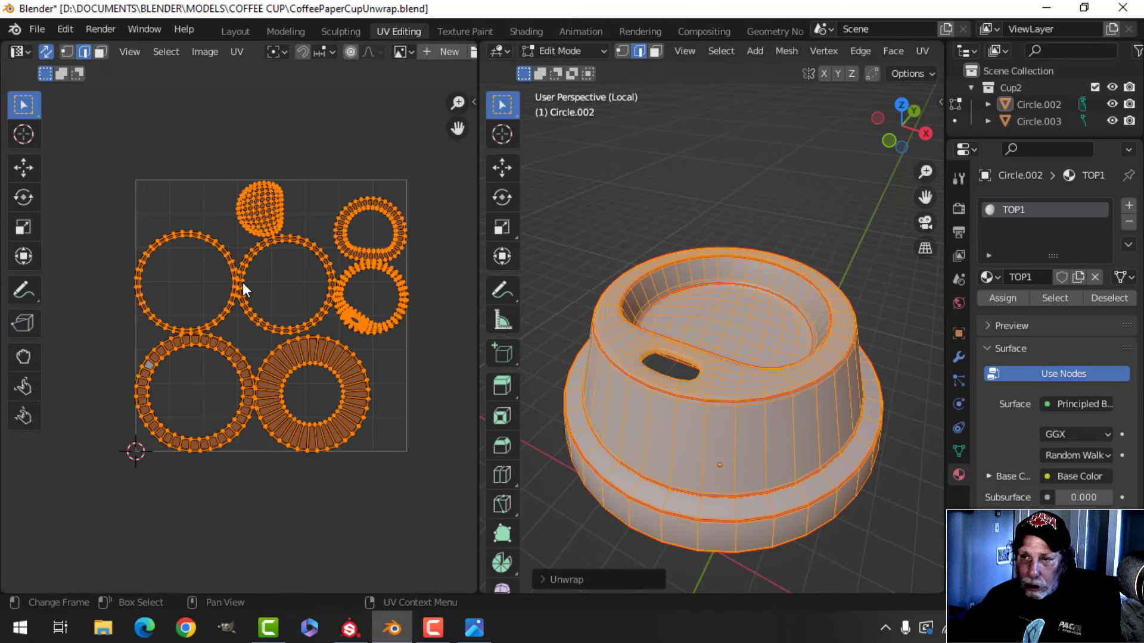
Mark a vertical seam down the lid's outer wall opposite the drinking hole, from the upper rim to the bottom edge
{"action": "left_click", "coordinate": [261, 205]}
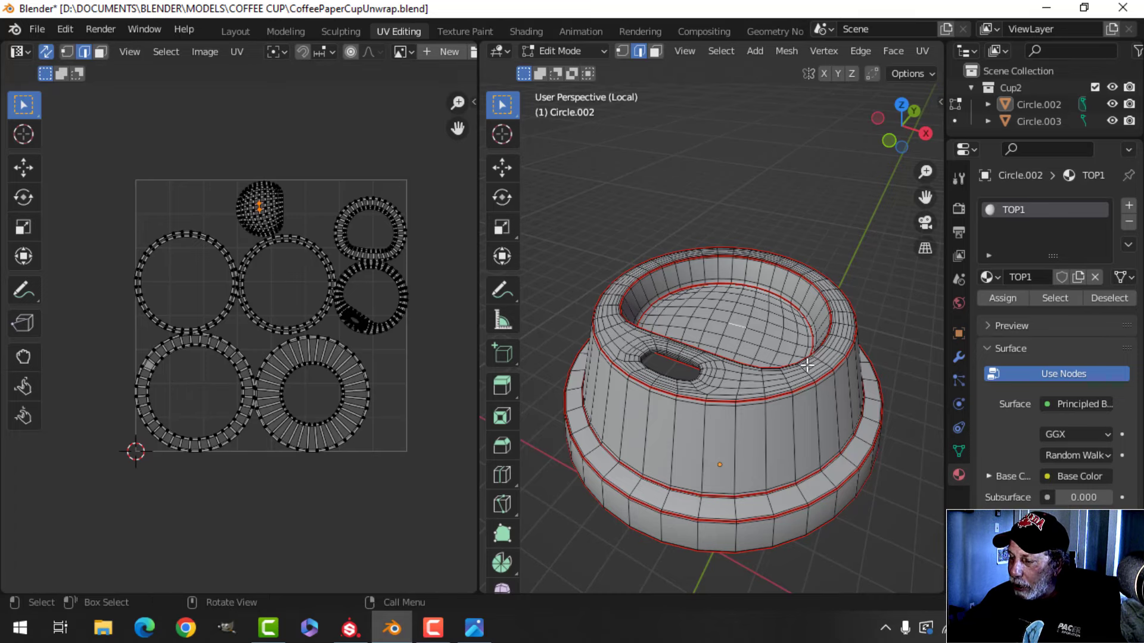
{"action": "middle_click_drag", "start_coordinate": [811, 364], "coordinate": [733, 304]}
{"action": "scroll", "coordinate": [733, 304], "scroll_direction": "up", "scroll_amount": 2}
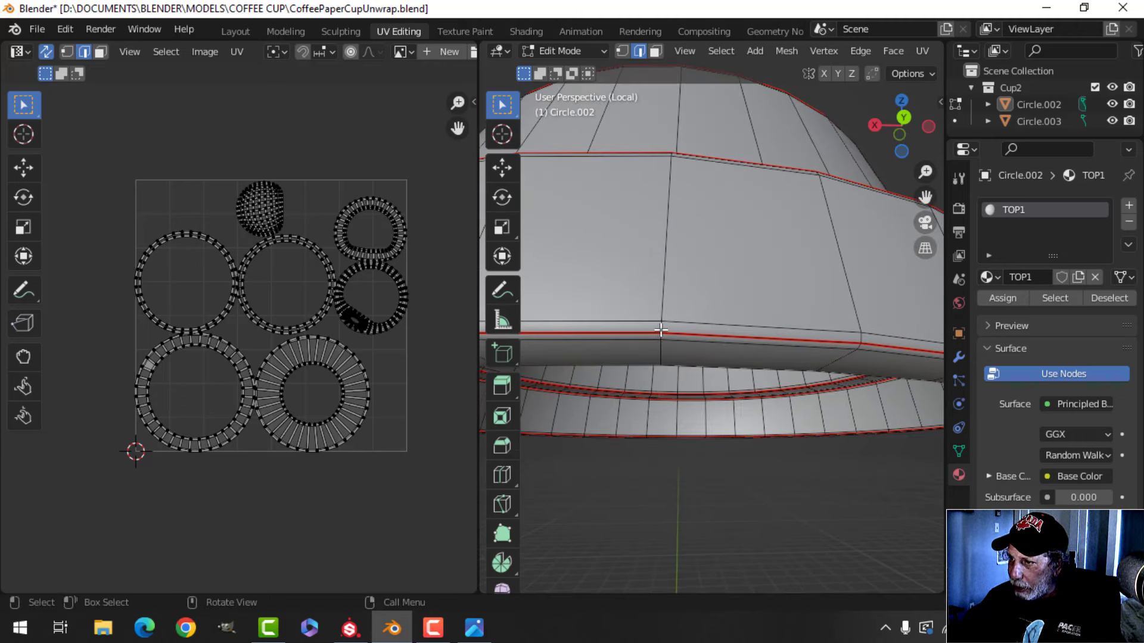
{"action": "scroll", "coordinate": [712, 311], "scroll_direction": "down", "scroll_amount": 5}
{"action": "mouse_move", "coordinate": [712, 309]}
{"action": "middle_mouse_down"}
{"action": "mouse_move", "coordinate": [715, 283]}
{"action": "mouse_move", "coordinate": [709, 332]}
{"action": "middle_mouse_up"}
{"action": "scroll", "coordinate": [709, 310], "scroll_direction": "up", "scroll_amount": 4}
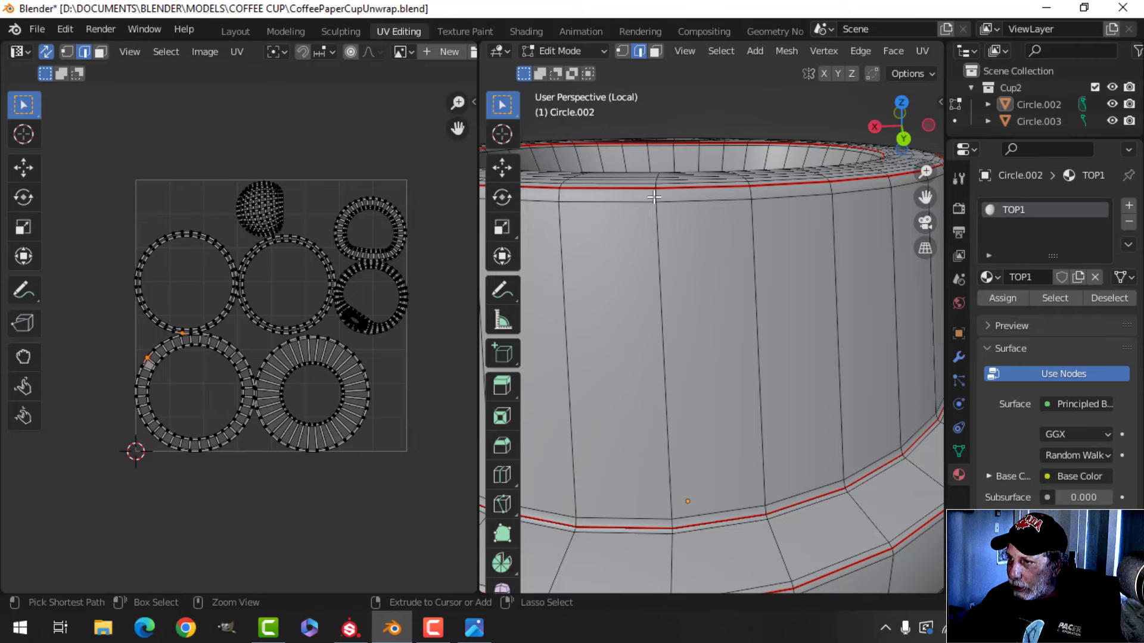
{"action": "left_click", "coordinate": [656, 197], "text": "ctrl"}
{"action": "scroll", "coordinate": [706, 310], "scroll_direction": "down", "scroll_amount": 4}
{"action": "mouse_move", "coordinate": [718, 372]}
{"action": "middle_mouse_down"}
{"action": "mouse_move", "coordinate": [713, 298]}
{"action": "mouse_move", "coordinate": [715, 394]}
{"action": "mouse_move", "coordinate": [722, 386]}
{"action": "middle_mouse_up"}
{"action": "key", "text": "ctrl+e"}
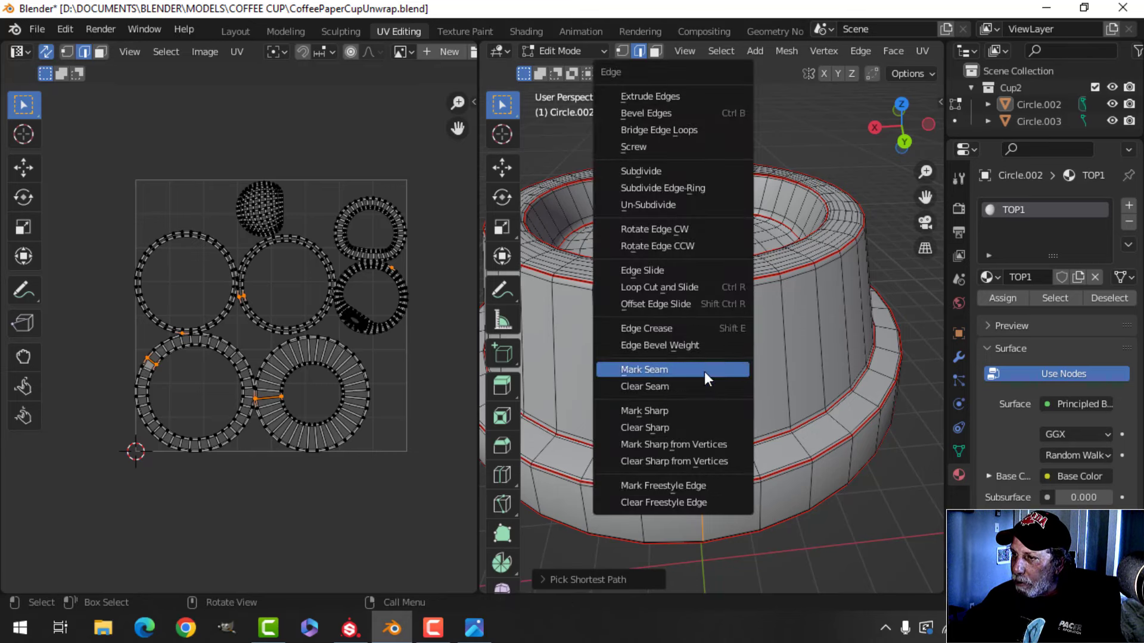
{"action": "left_click", "coordinate": [704, 370]}
{"action": "key", "text": "alt+a"}
Unwrap the whole lid again with the new vertical seam
{"action": "middle_click_drag", "start_coordinate": [779, 398], "coordinate": [767, 365]}
{"action": "key", "text": "a"}
{"action": "key", "text": "u"}
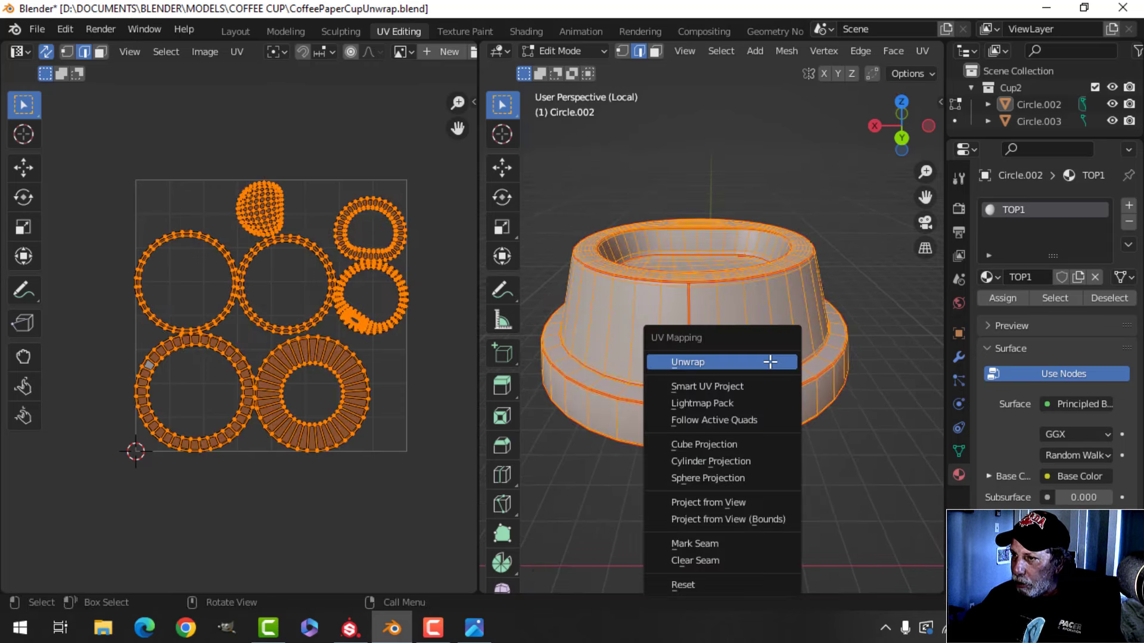
{"action": "left_click", "coordinate": [770, 361]}
{"action": "scroll", "coordinate": [260, 374], "scroll_direction": "up", "scroll_amount": 2}
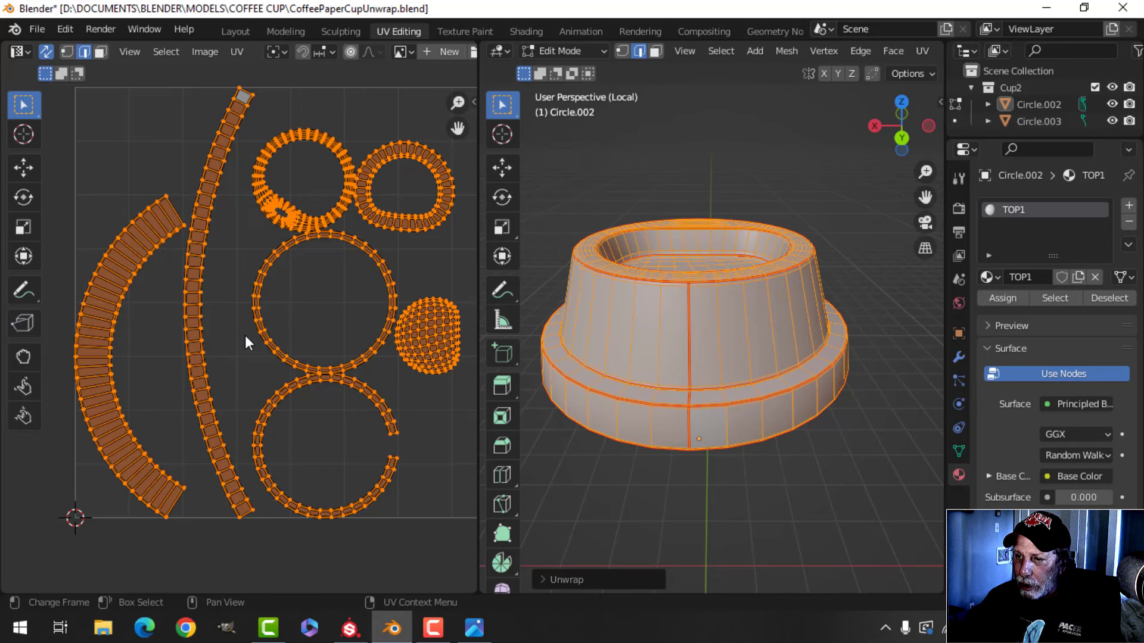
{"action": "scroll", "coordinate": [246, 340], "scroll_direction": "down", "scroll_amount": 1}
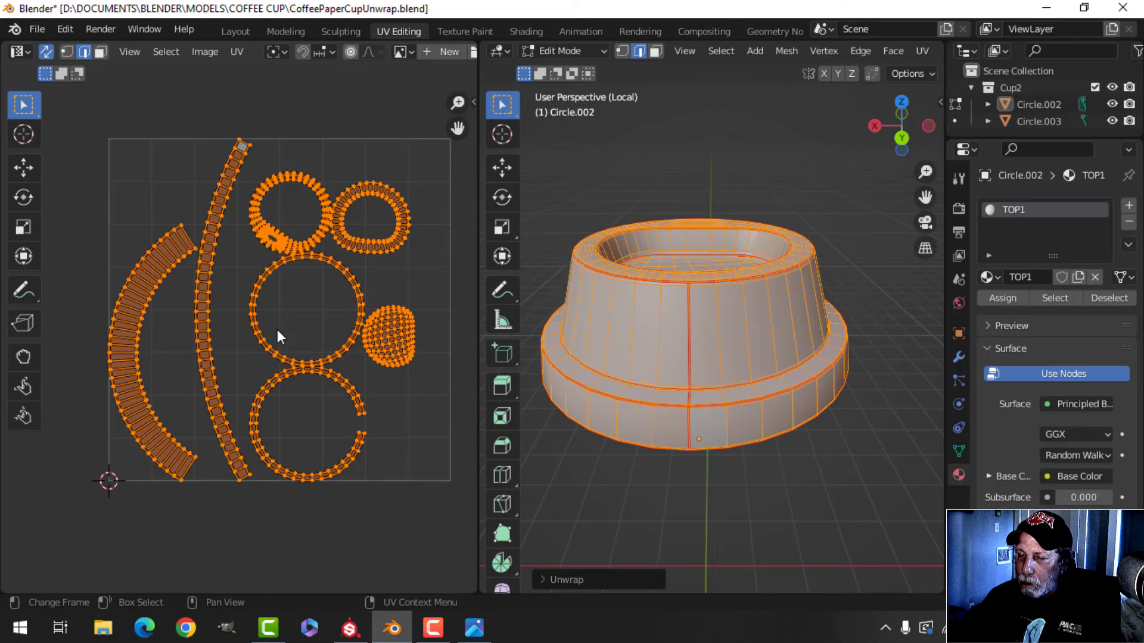
Turn off UV sync selection and display all the lid's islands in the UV editor with nothing selected
{"action": "left_click", "coordinate": [312, 307]}
{"action": "middle_click_drag", "start_coordinate": [302, 284], "coordinate": [310, 302]}
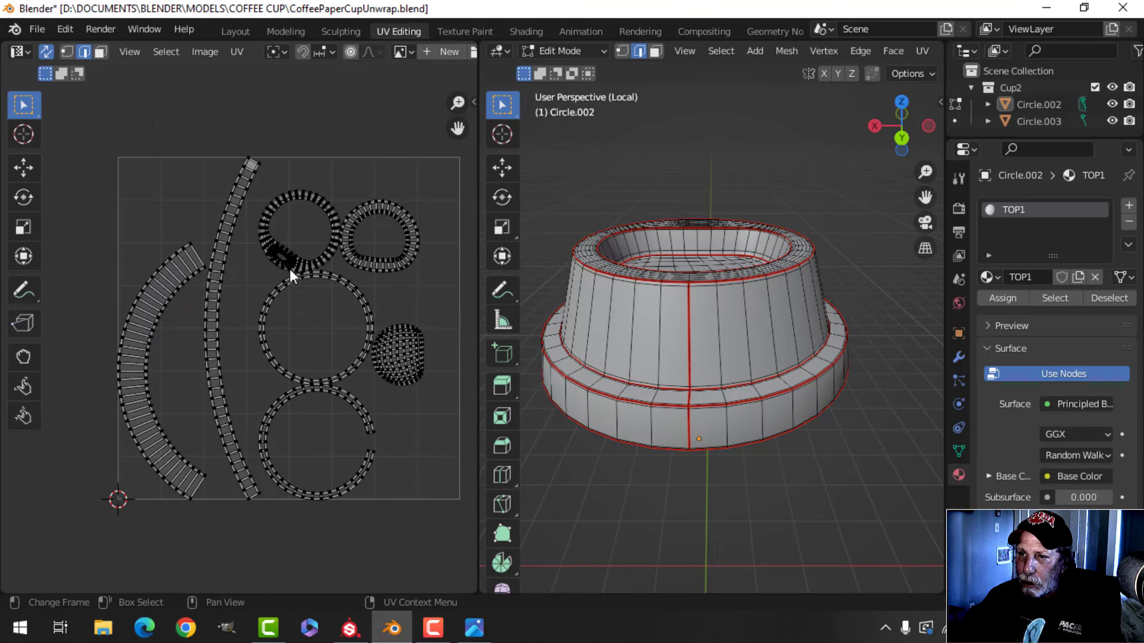
{"action": "left_click", "coordinate": [45, 52]}
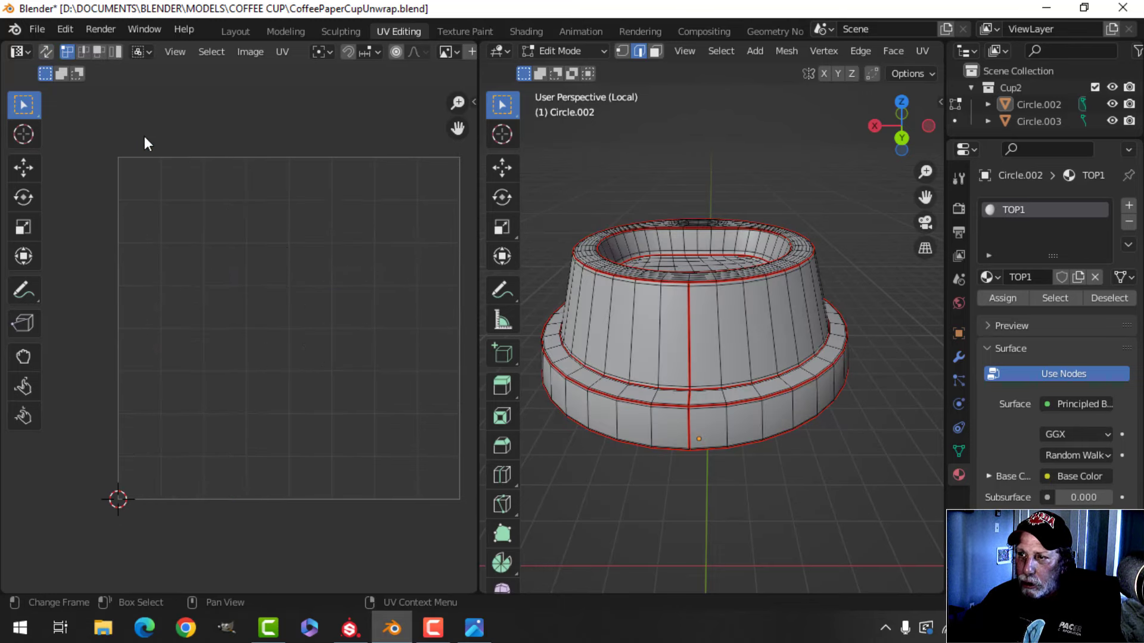
{"action": "key", "text": "a"}
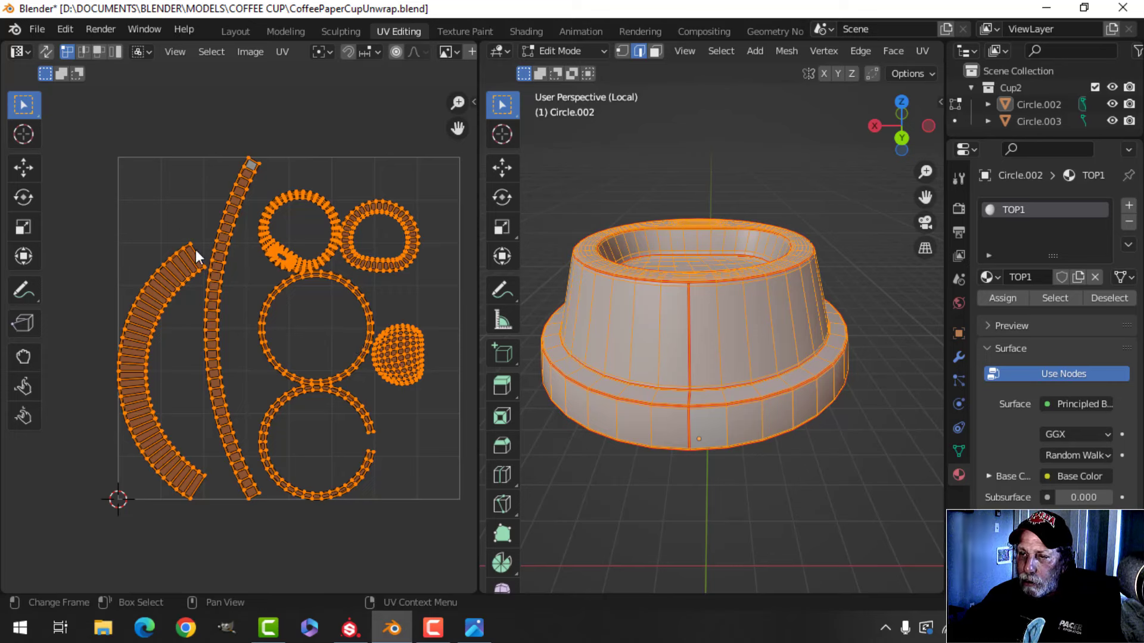
{"action": "key", "text": "alt+a"}
Straighten the wide curved strip island with UV Squares' To Grid By Shape and move it inside the UV square
{"action": "left_click_drag", "start_coordinate": [142, 214], "coordinate": [175, 325]}
{"action": "key", "text": "ctrl+l"}
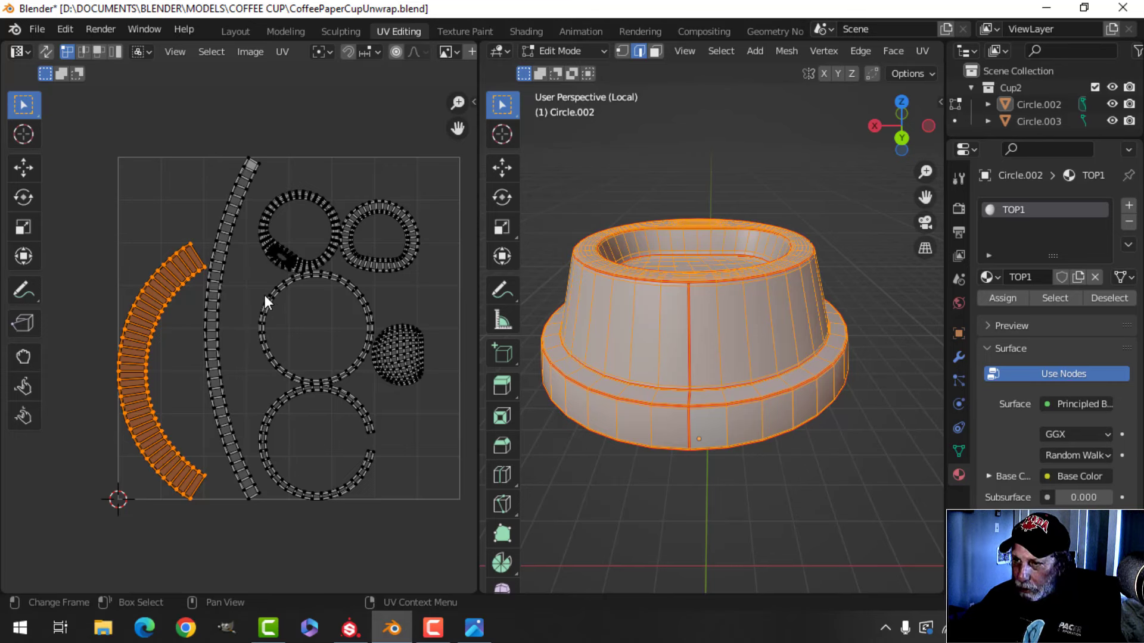
{"action": "key", "text": "n"}
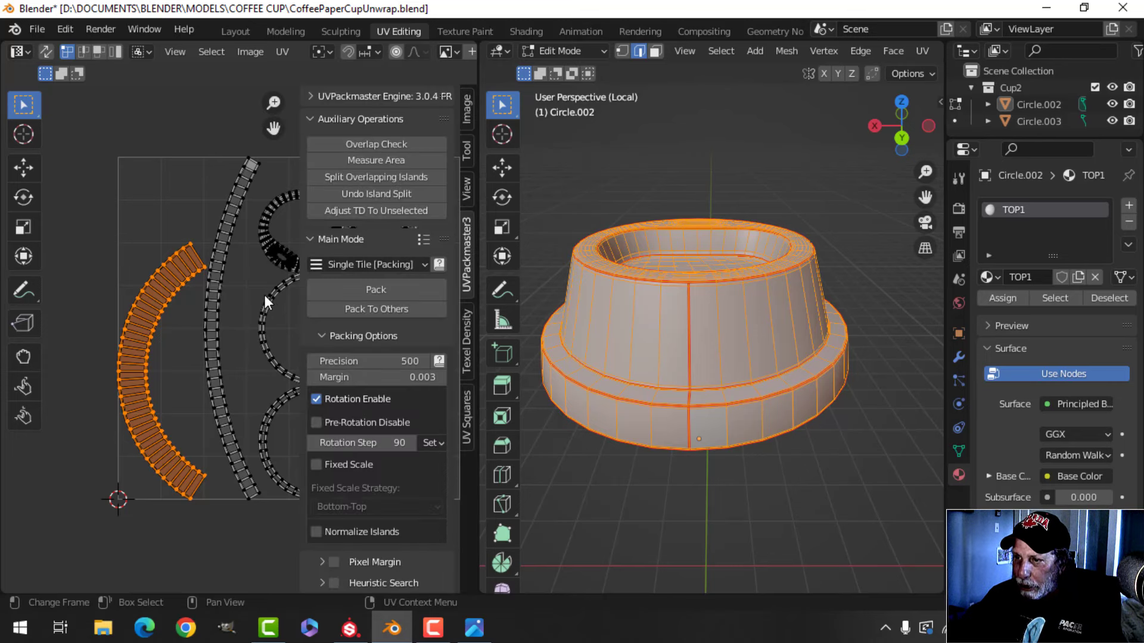
{"action": "left_click", "coordinate": [467, 425]}
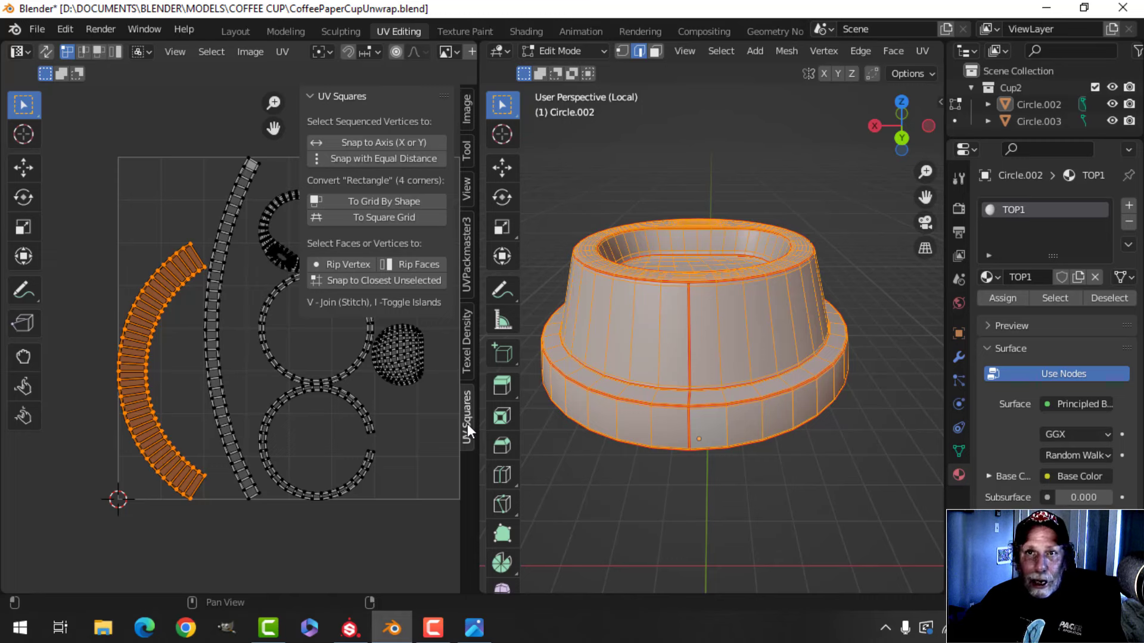
{"action": "left_click", "coordinate": [345, 201]}
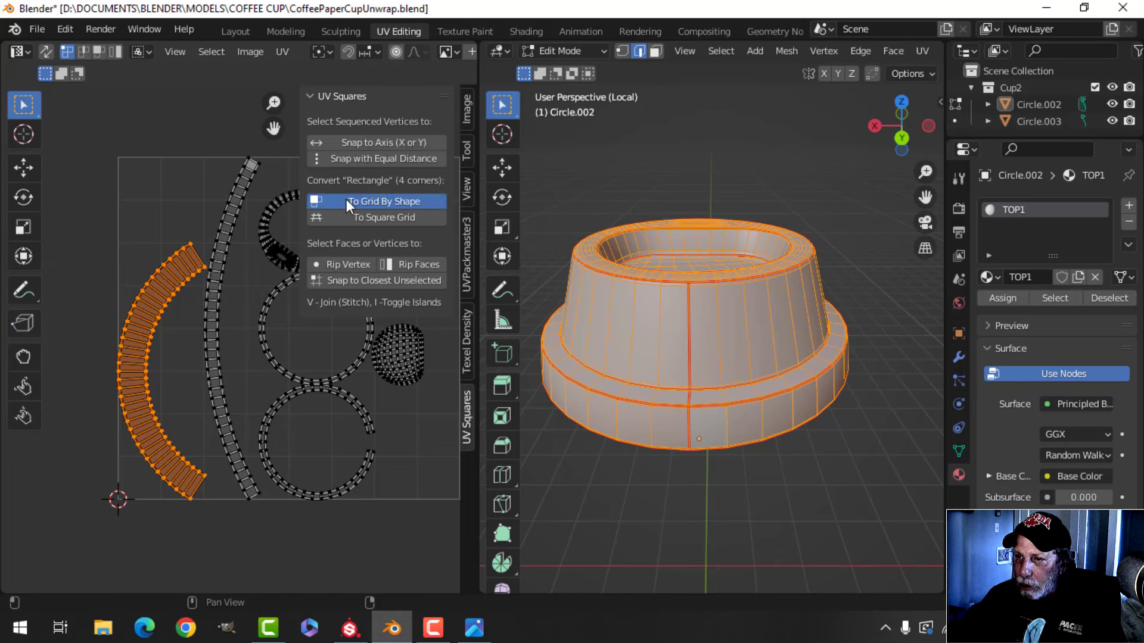
{"action": "scroll", "coordinate": [147, 253], "scroll_direction": "up", "scroll_amount": 2}
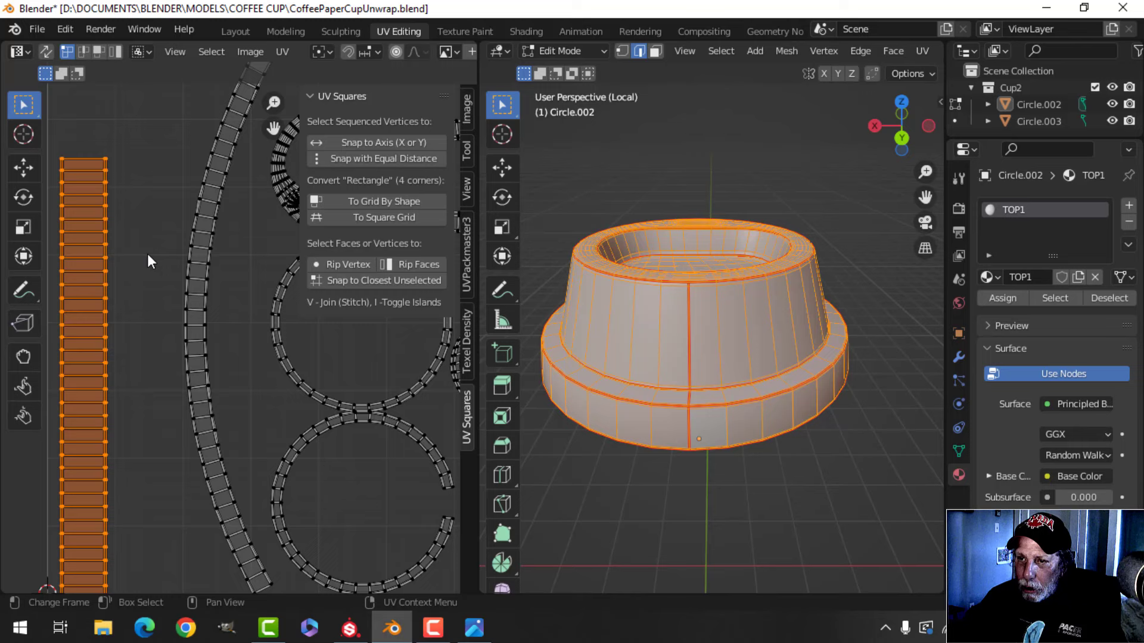
{"action": "scroll", "coordinate": [224, 277], "scroll_direction": "down", "scroll_amount": 1}
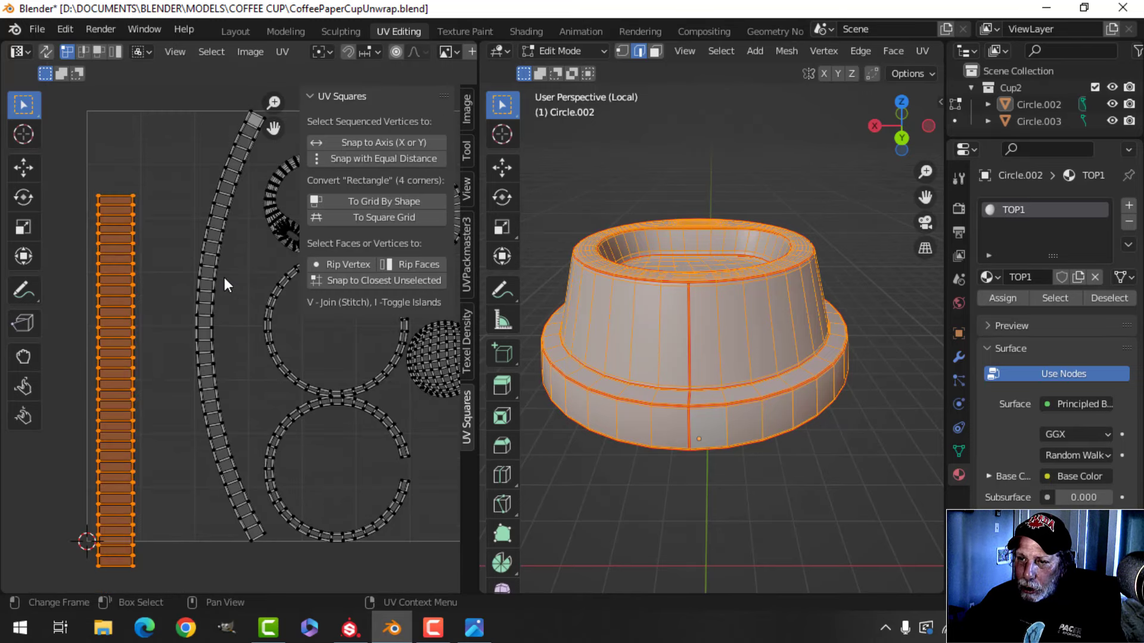
{"action": "scroll", "coordinate": [224, 277], "scroll_direction": "down", "scroll_amount": 1}
{"action": "key", "text": "g"}
{"action": "left_click", "coordinate": [241, 302]}
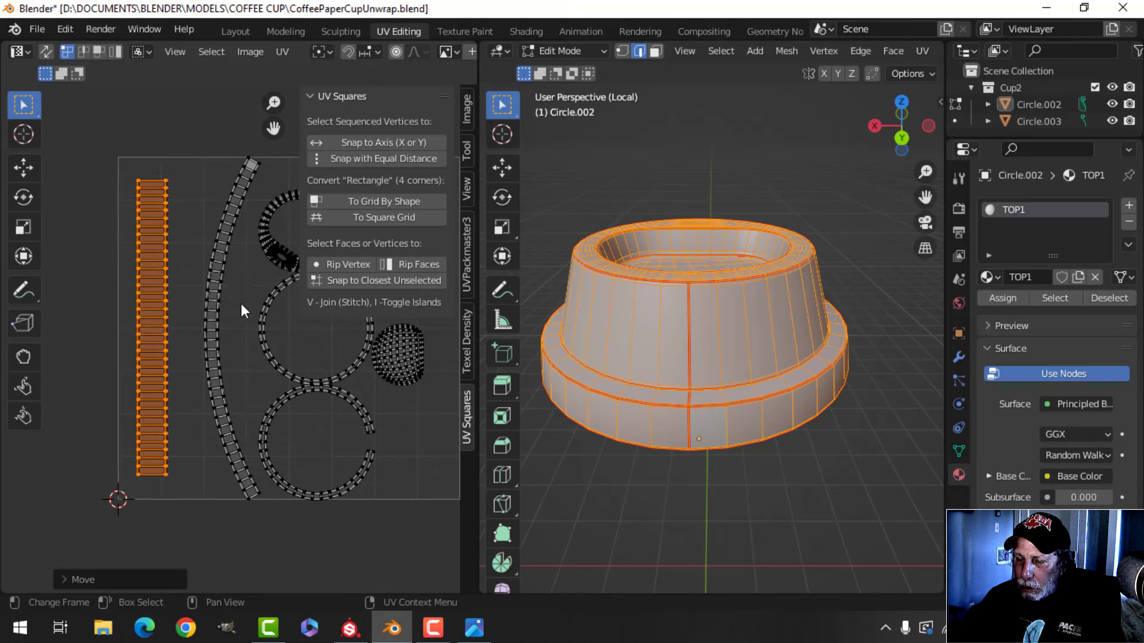
Straighten the long, narrow curved strip island with To Grid By Shape and deselect it
{"action": "middle_click_drag", "start_coordinate": [240, 303], "coordinate": [193, 347]}
{"action": "left_click", "coordinate": [173, 185]}
{"action": "left_click_drag", "start_coordinate": [173, 185], "coordinate": [212, 230]}
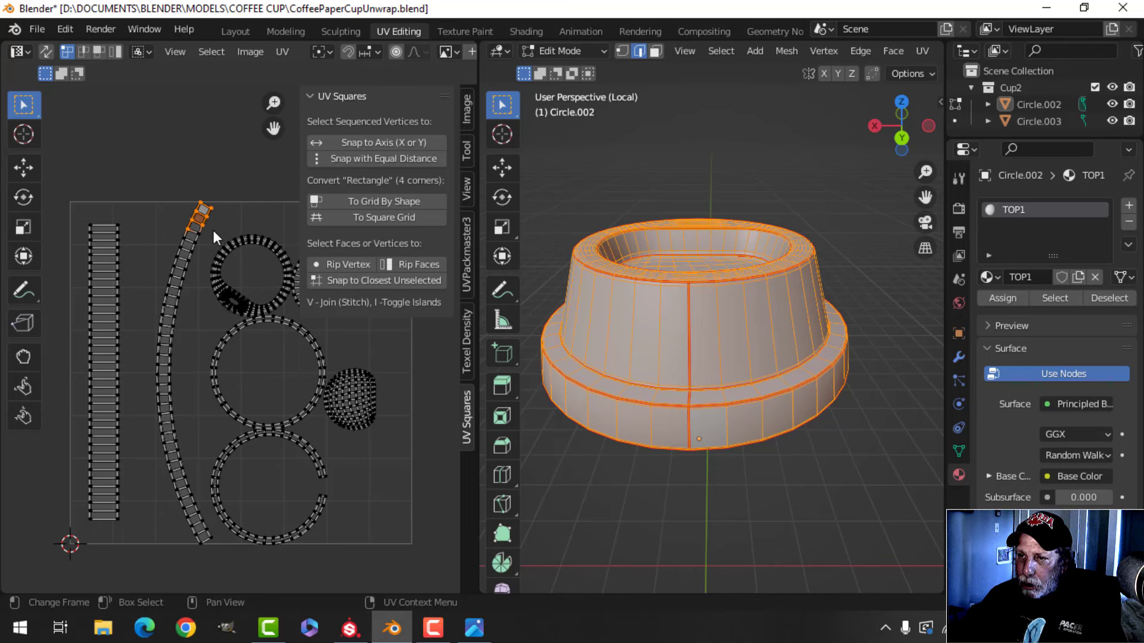
{"action": "key", "text": "ctrl+l"}
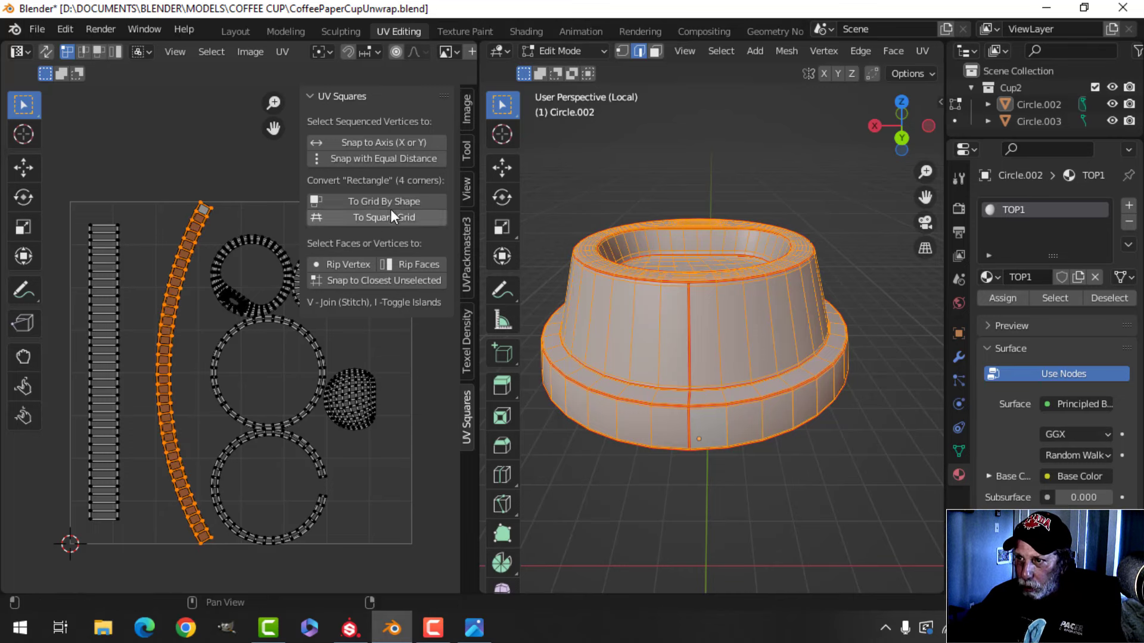
{"action": "left_click", "coordinate": [406, 202]}
{"action": "key", "text": "alt+a"}
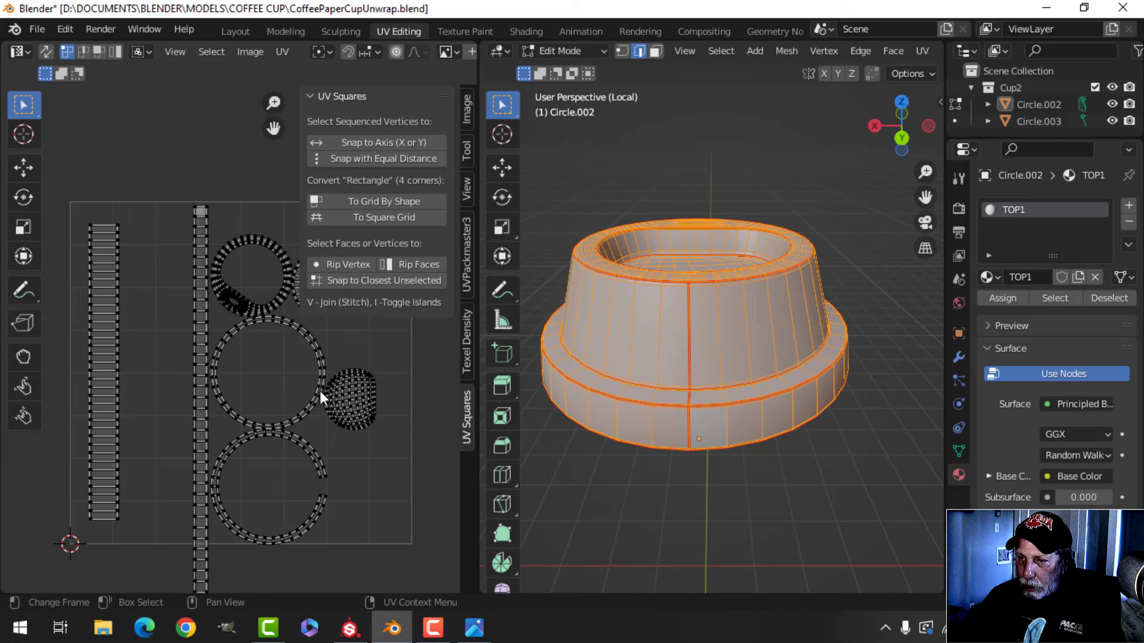
Straighten the open ring island with To Grid By Shape, then deselect it and hide the sidebar
{"action": "middle_click_drag", "start_coordinate": [320, 391], "coordinate": [241, 263]}
{"action": "scroll", "coordinate": [241, 360], "scroll_direction": "up", "scroll_amount": 1}
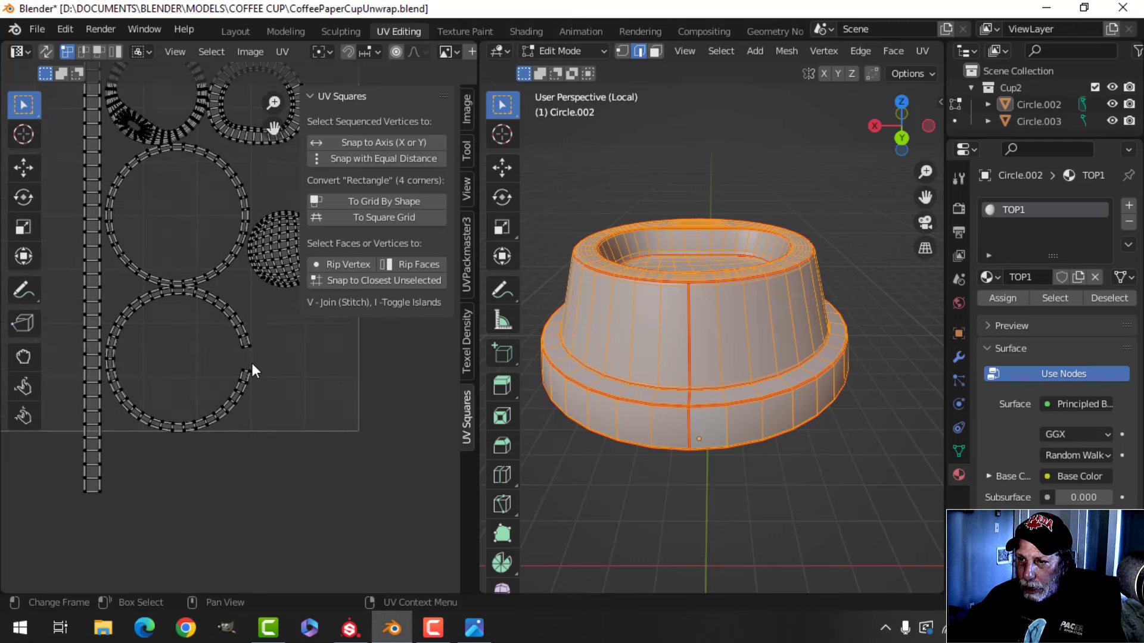
{"action": "left_click_drag", "start_coordinate": [262, 363], "coordinate": [227, 322]}
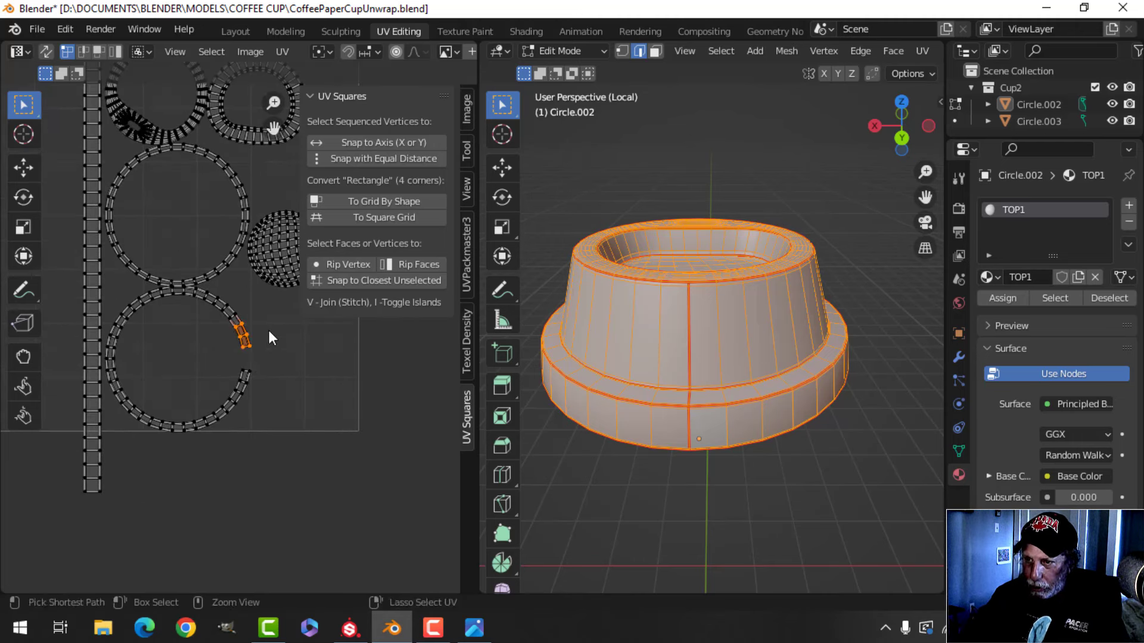
{"action": "key", "text": "ctrl+l"}
{"action": "left_click", "coordinate": [398, 201]}
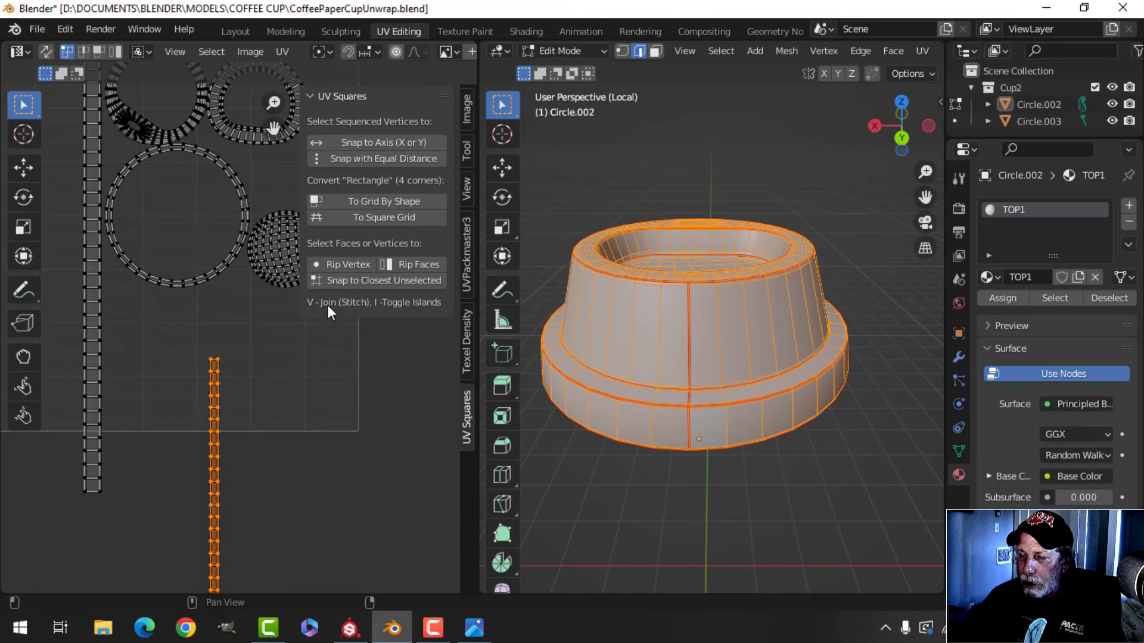
{"action": "scroll", "coordinate": [330, 339], "scroll_direction": "down", "scroll_amount": 4}
{"action": "left_click", "coordinate": [325, 345]}
{"action": "key", "text": "n"}
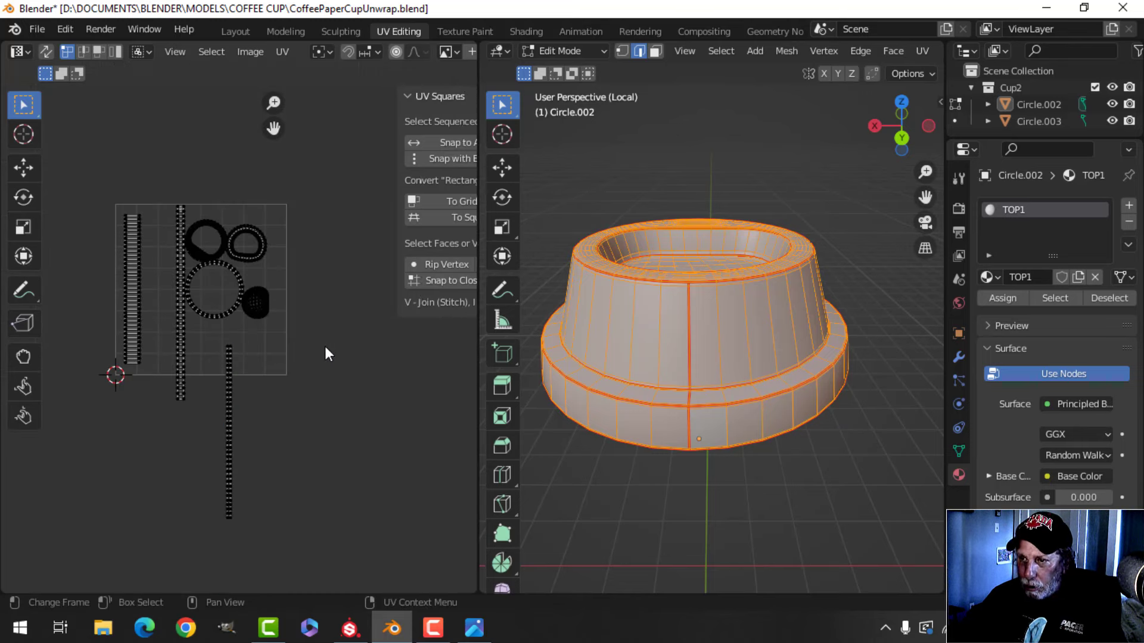
Pack all the lid's UV islands into a single tile with UVPackmaster3
{"action": "scroll", "coordinate": [319, 335], "scroll_direction": "up", "scroll_amount": 2}
{"action": "scroll", "coordinate": [318, 334], "scroll_direction": "down", "scroll_amount": 3}
{"action": "key", "text": "a"}
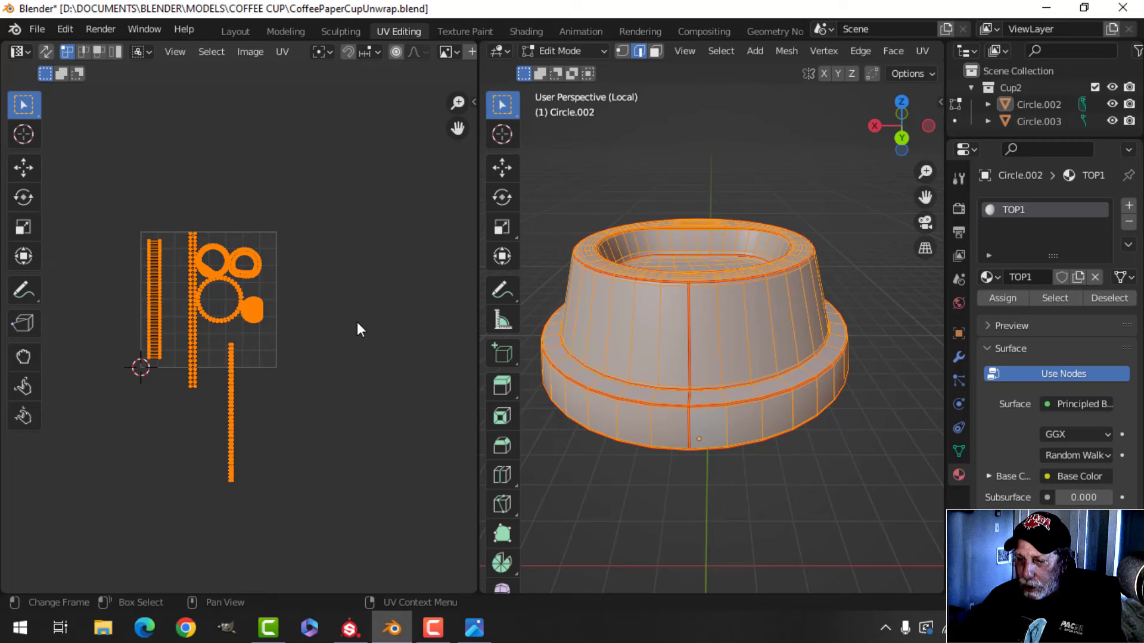
{"action": "key", "text": "n"}
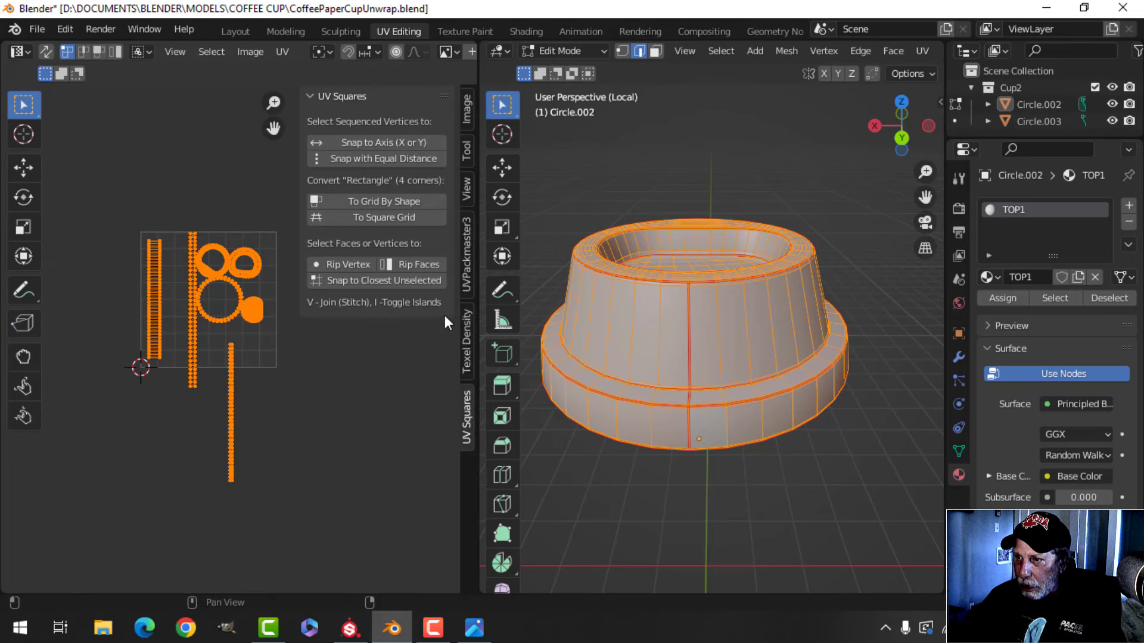
{"action": "left_click", "coordinate": [467, 251]}
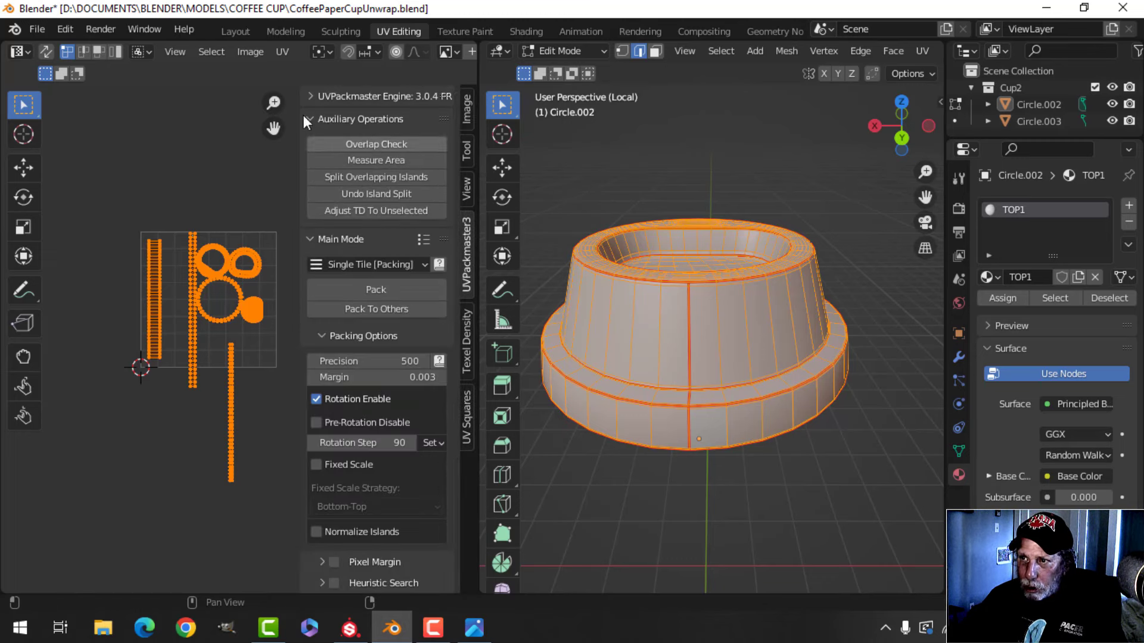
{"action": "left_click", "coordinate": [400, 287]}
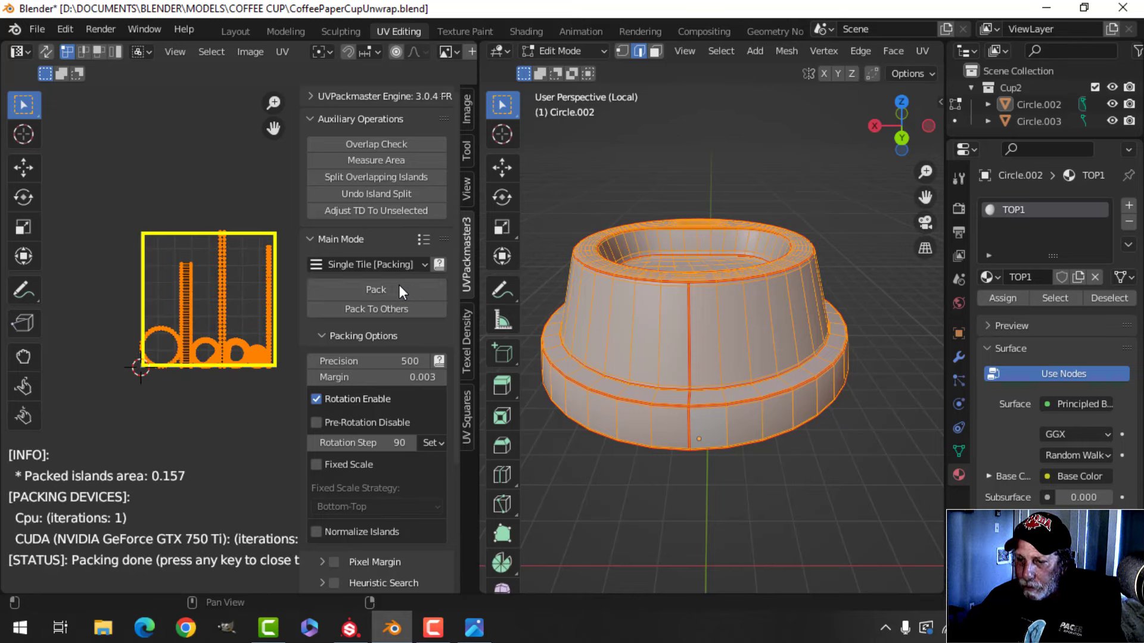
{"action": "key", "text": "n"}
Rotate all the packed UV islands of the lid together by 90 degrees
{"action": "scroll", "coordinate": [212, 325], "scroll_direction": "up", "scroll_amount": 4}
{"action": "middle_click_drag", "start_coordinate": [286, 303], "coordinate": [298, 325]}
{"action": "scroll", "coordinate": [352, 325], "scroll_direction": "down", "scroll_amount": 1}
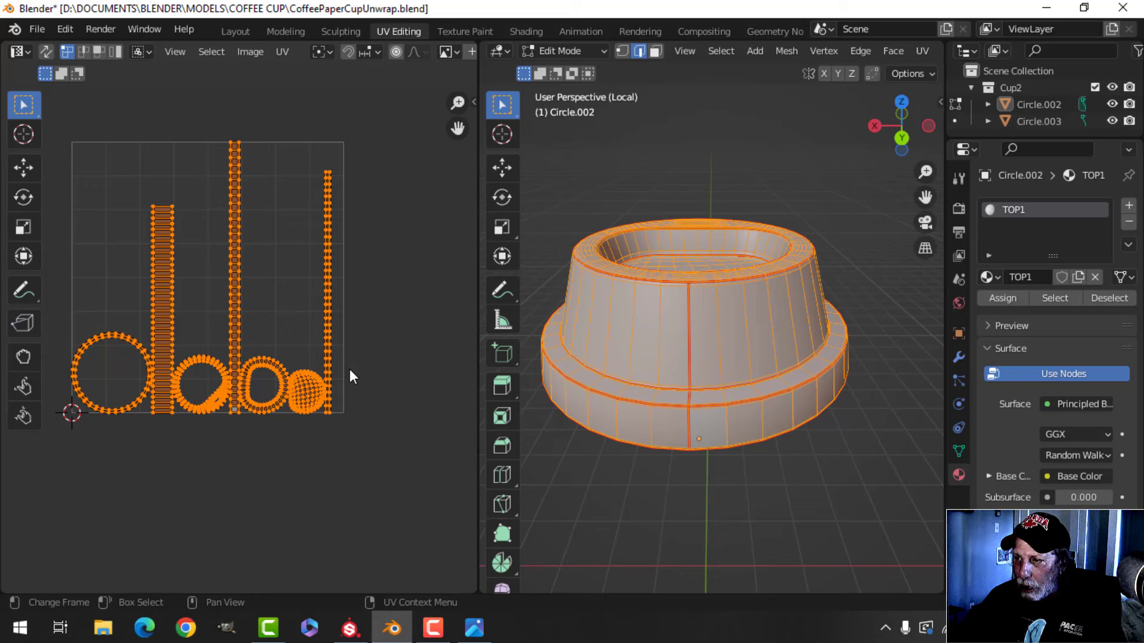
{"action": "type", "text": "r90"}
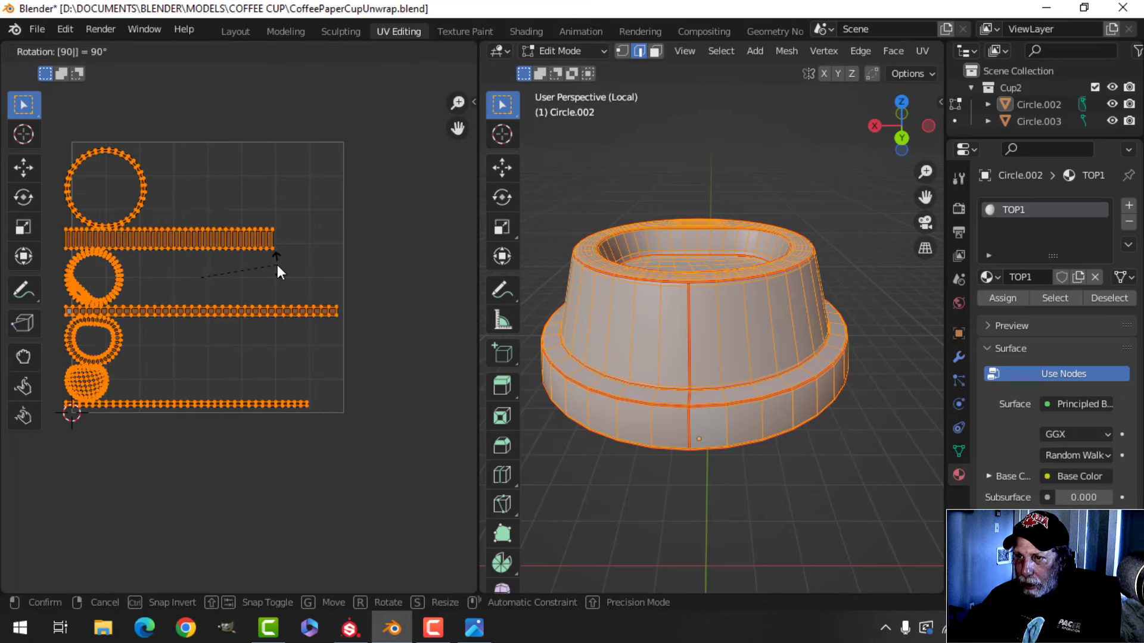
{"action": "key", "text": "Return"}
{"action": "middle_click_drag", "start_coordinate": [305, 259], "coordinate": [321, 259]}
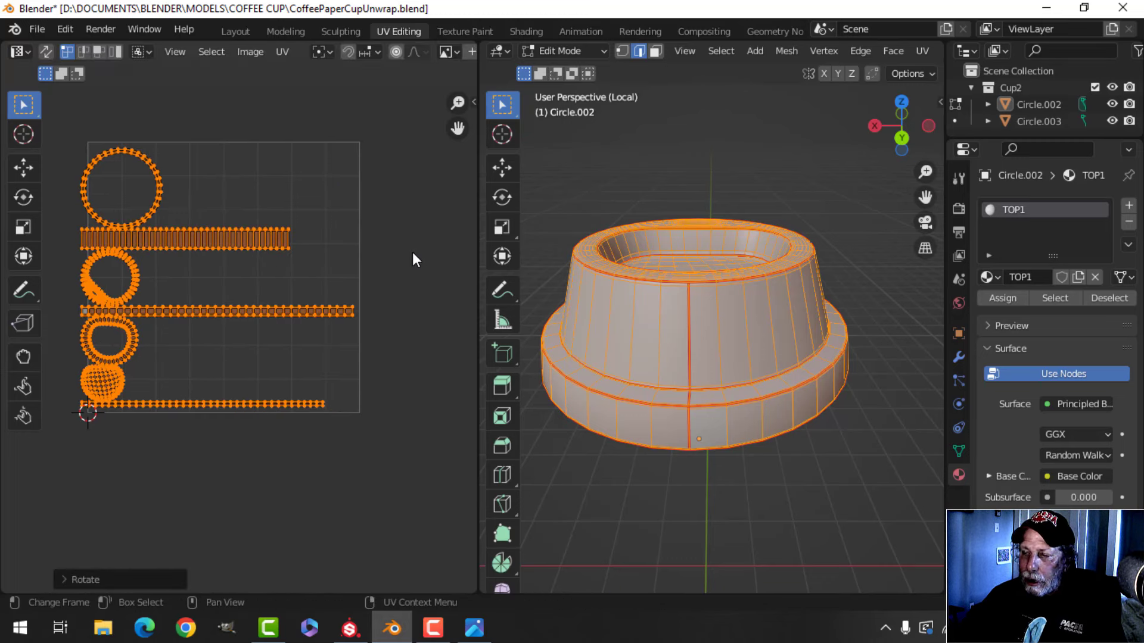
Disable rotation in the UVPackmaster3 packing options, repack the islands into a single tile and hide the sidebar
{"action": "key", "text": "n"}
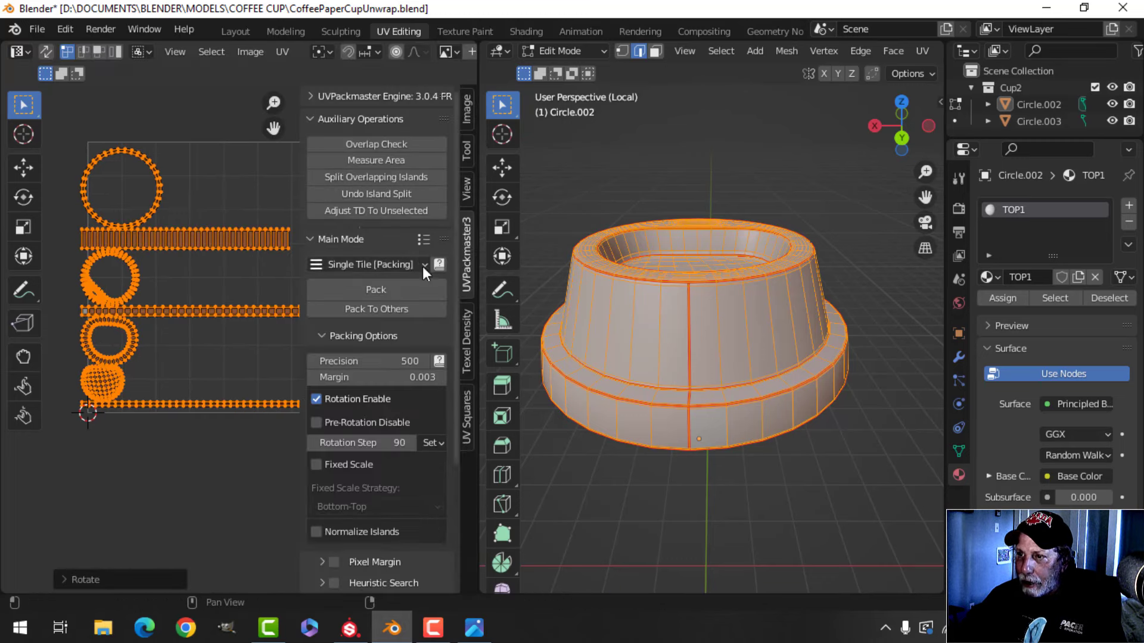
{"action": "left_click", "coordinate": [316, 400]}
{"action": "left_click", "coordinate": [397, 290]}
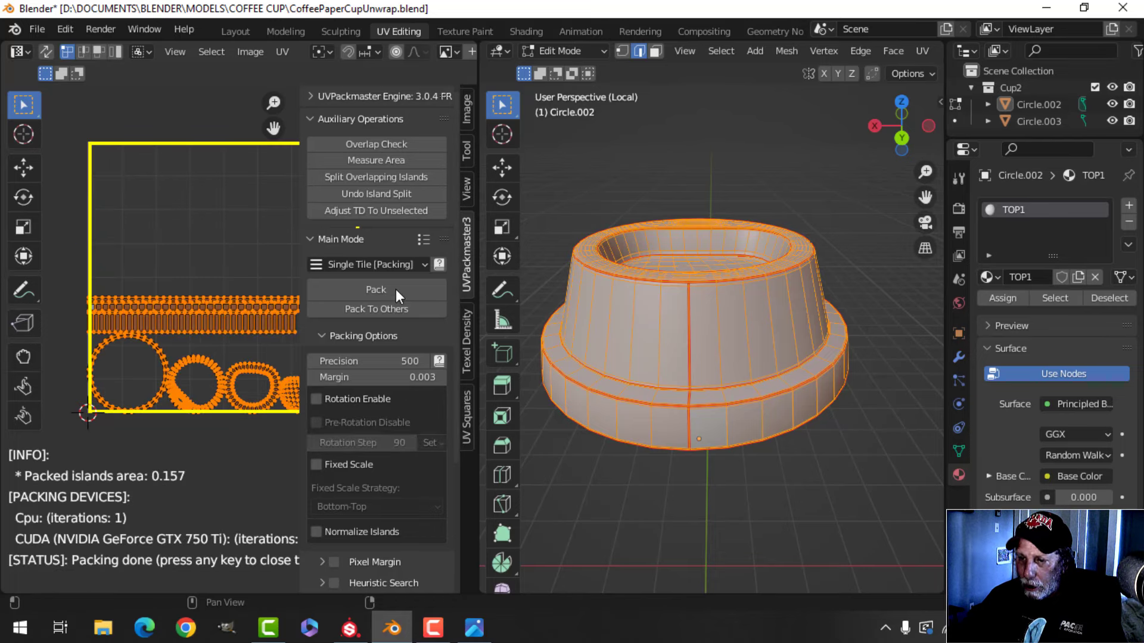
{"action": "key", "text": "n"}
Select the whole thinnest strip island and move it up near the upper edge of the UV square
{"action": "scroll", "coordinate": [332, 338], "scroll_direction": "up", "scroll_amount": 2}
{"action": "scroll", "coordinate": [329, 327], "scroll_direction": "down", "scroll_amount": 2}
{"action": "middle_click_drag", "start_coordinate": [356, 326], "coordinate": [368, 326]}
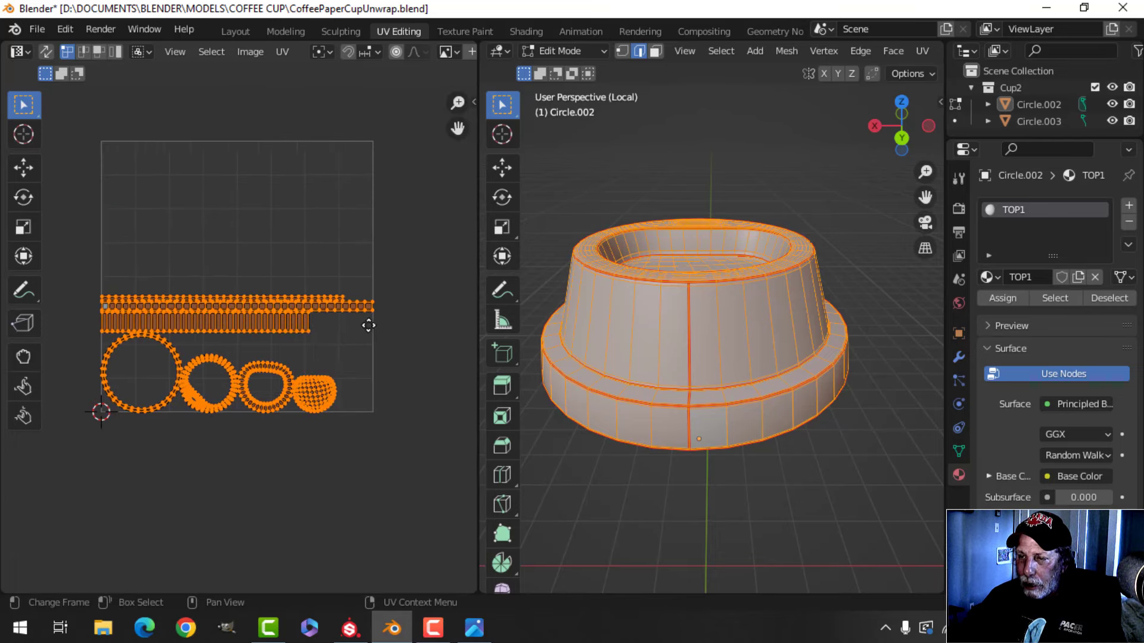
{"action": "scroll", "coordinate": [368, 325], "scroll_direction": "up", "scroll_amount": 2}
{"action": "left_click", "coordinate": [269, 272]}
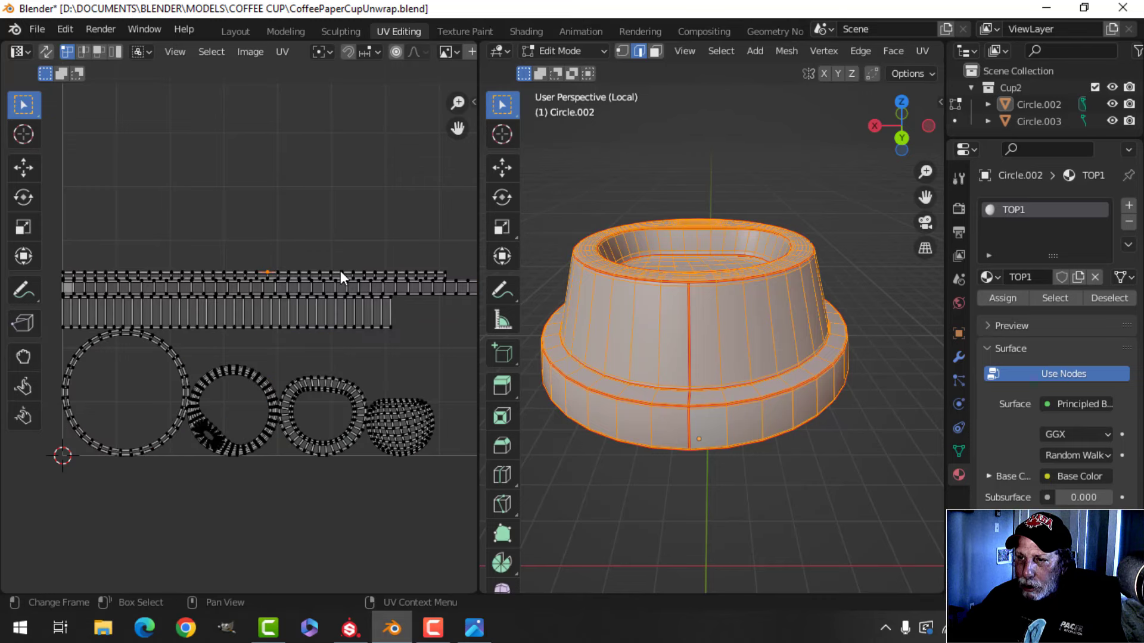
{"action": "key", "text": "ctrl+l"}
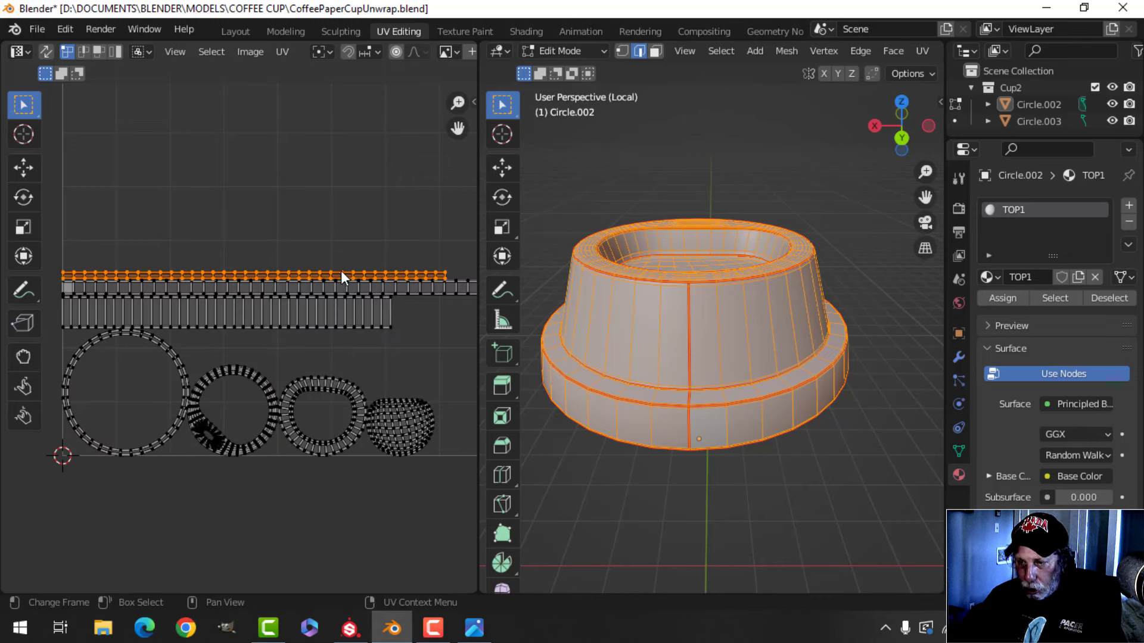
{"action": "left_click_drag", "start_coordinate": [341, 275], "coordinate": [351, 108]}
{"action": "middle_click_drag", "start_coordinate": [303, 214], "coordinate": [264, 254]}
Select the linked longest strip island and move it up about 0.26 along Y, below the thinnest strip
{"action": "left_click", "coordinate": [284, 320]}
{"action": "key", "text": "ctrl+l"}
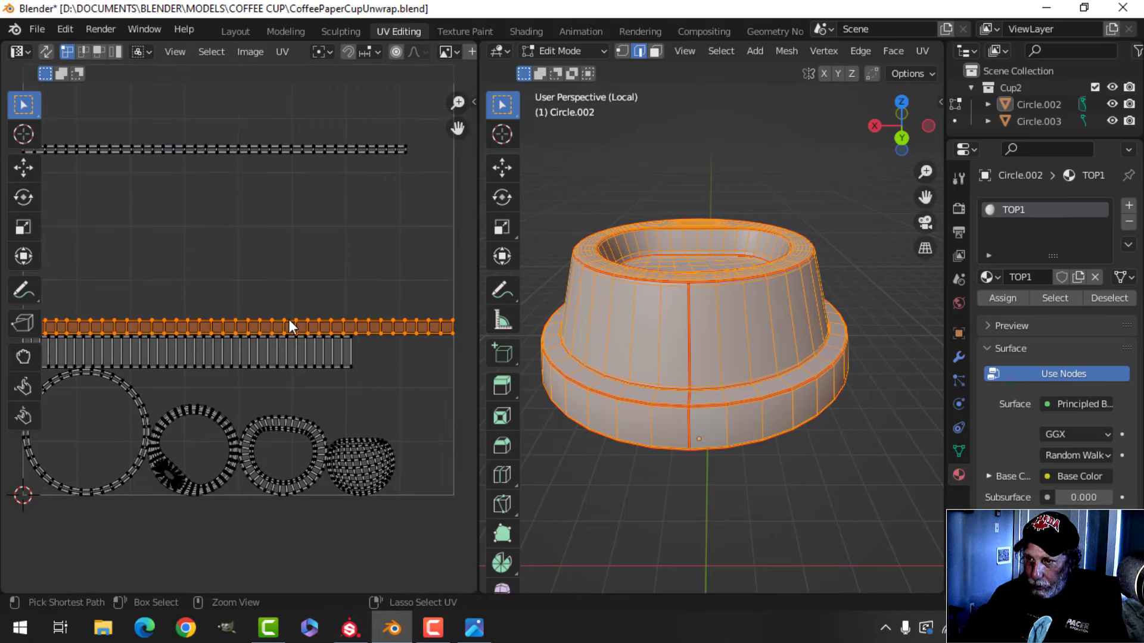
{"action": "key", "text": "g"}
{"action": "key", "text": "y"}
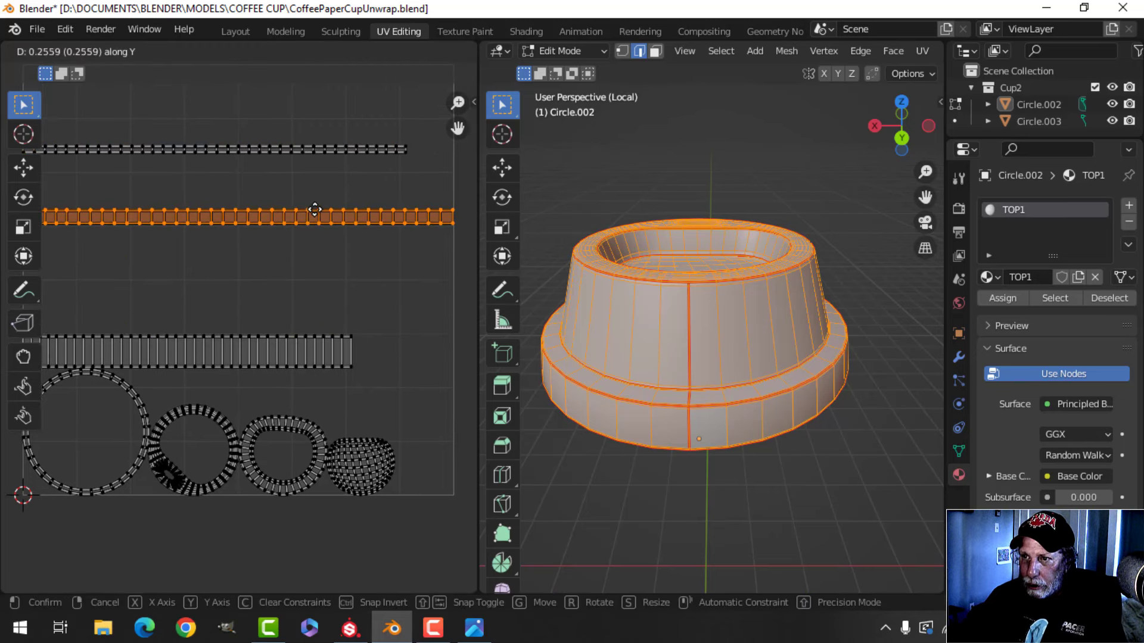
{"action": "left_click", "coordinate": [315, 209]}
Select the linked widest strip island and move it up along Y, midway between the longest strip and the rings
{"action": "left_click", "coordinate": [300, 348]}
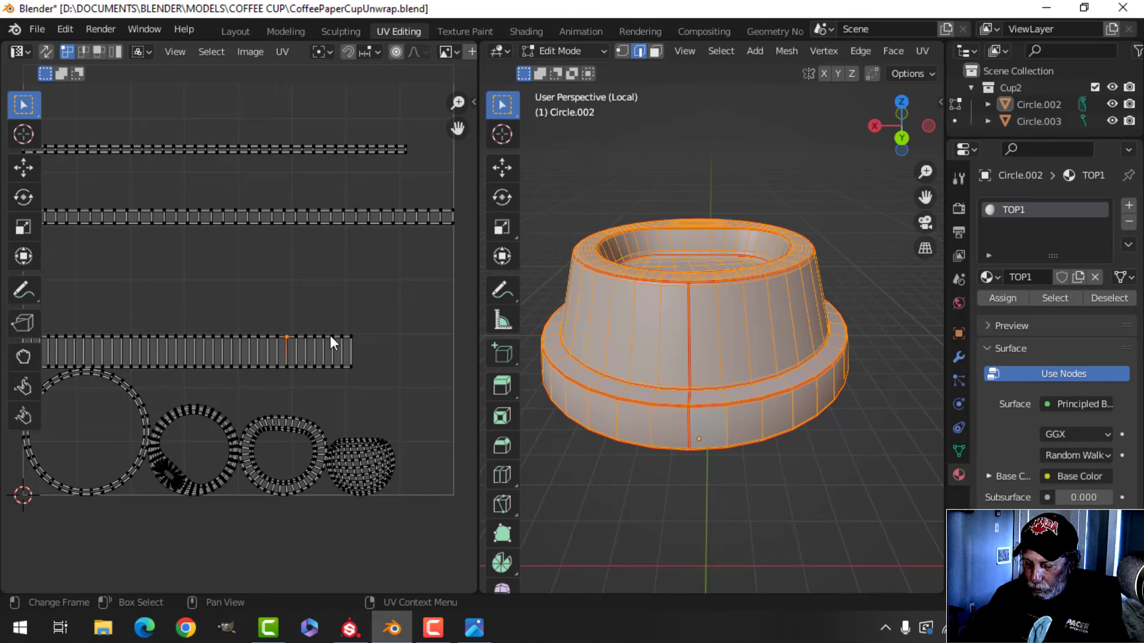
{"action": "key", "text": "ctrl+l"}
{"action": "key", "text": "g"}
{"action": "key", "text": "y"}
{"action": "left_click", "coordinate": [346, 287]}
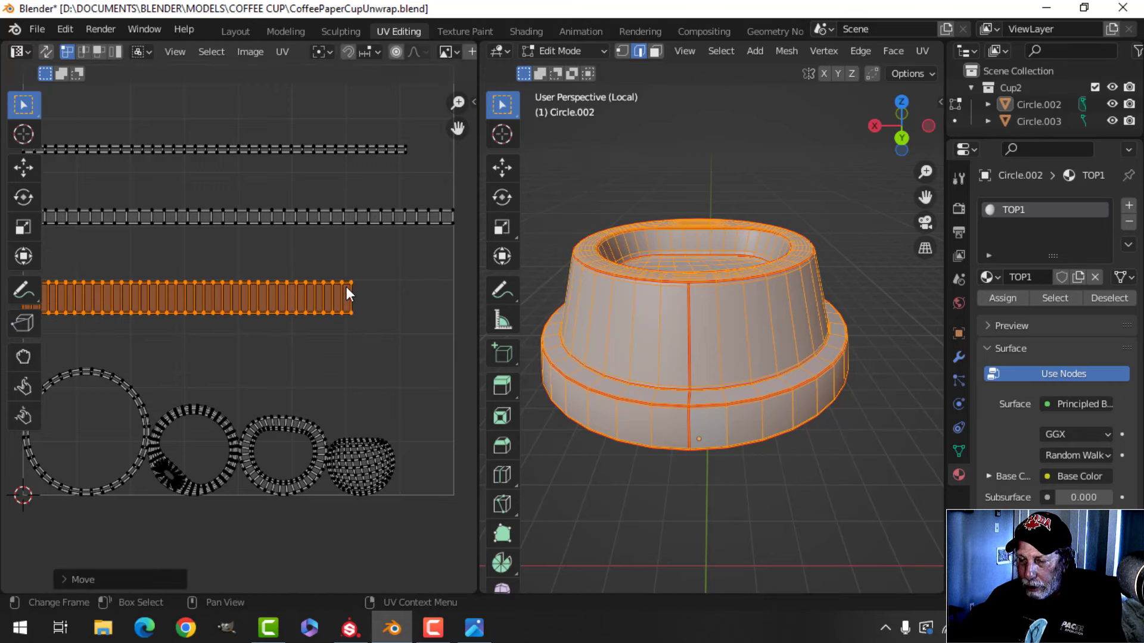
{"action": "scroll", "coordinate": [341, 298], "scroll_direction": "down", "scroll_amount": 2}
{"action": "middle_click_drag", "start_coordinate": [325, 323], "coordinate": [351, 317]}
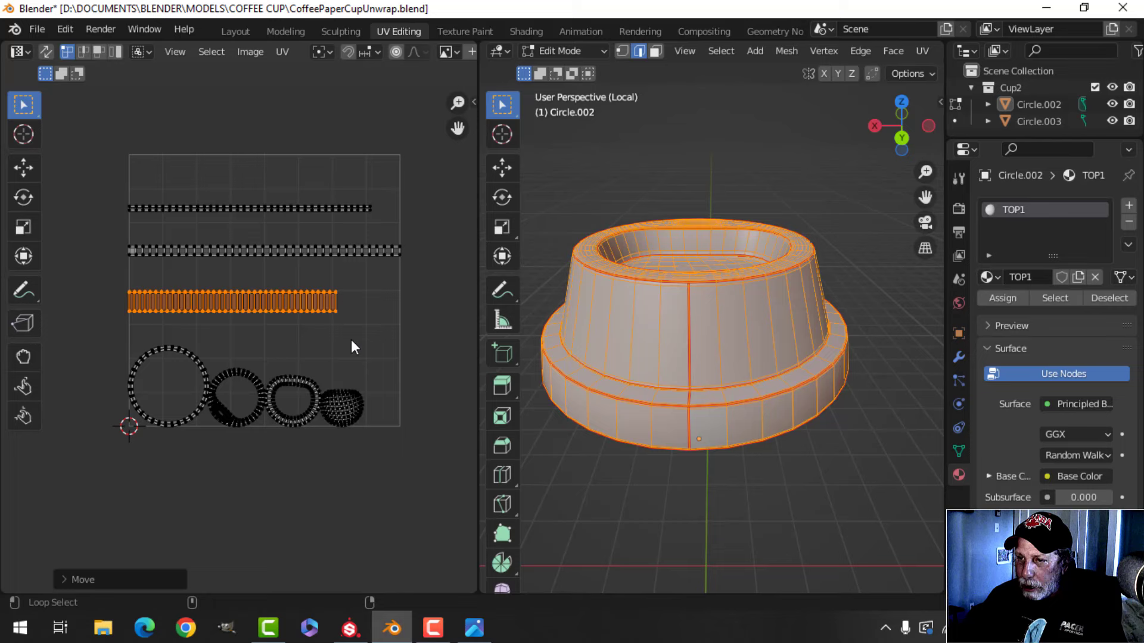
Turn on UV sync selection and select the thinnest strip island to locate its faces on the lid
{"action": "key", "text": "alt+a"}
{"action": "left_click", "coordinate": [47, 52]}
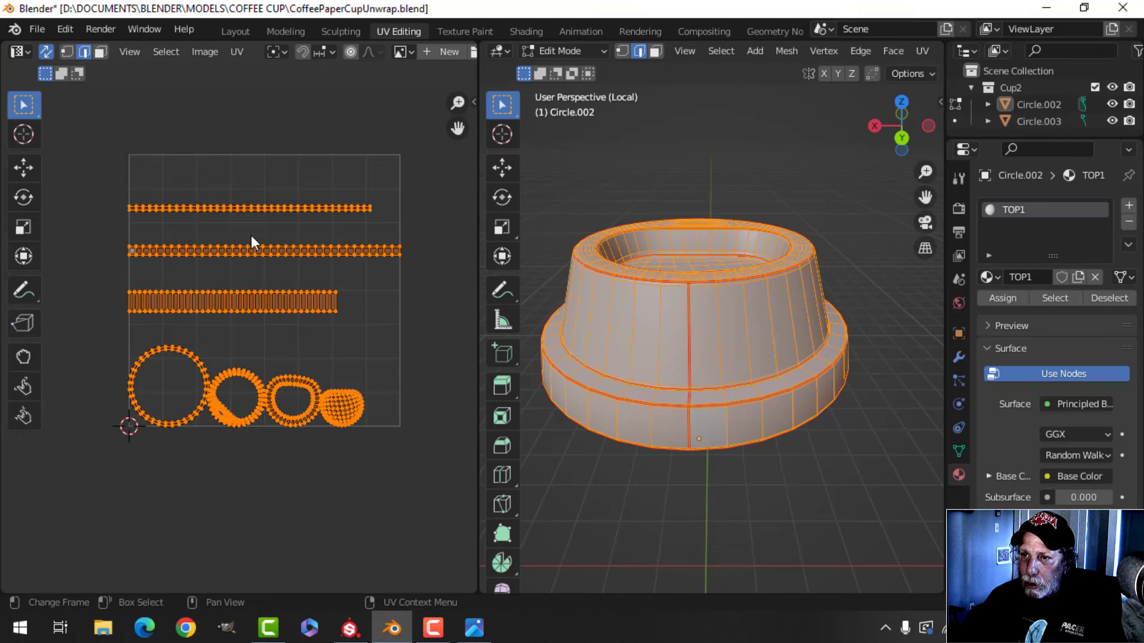
{"action": "key", "text": "alt+a"}
{"action": "left_click_drag", "start_coordinate": [87, 182], "coordinate": [361, 221]}
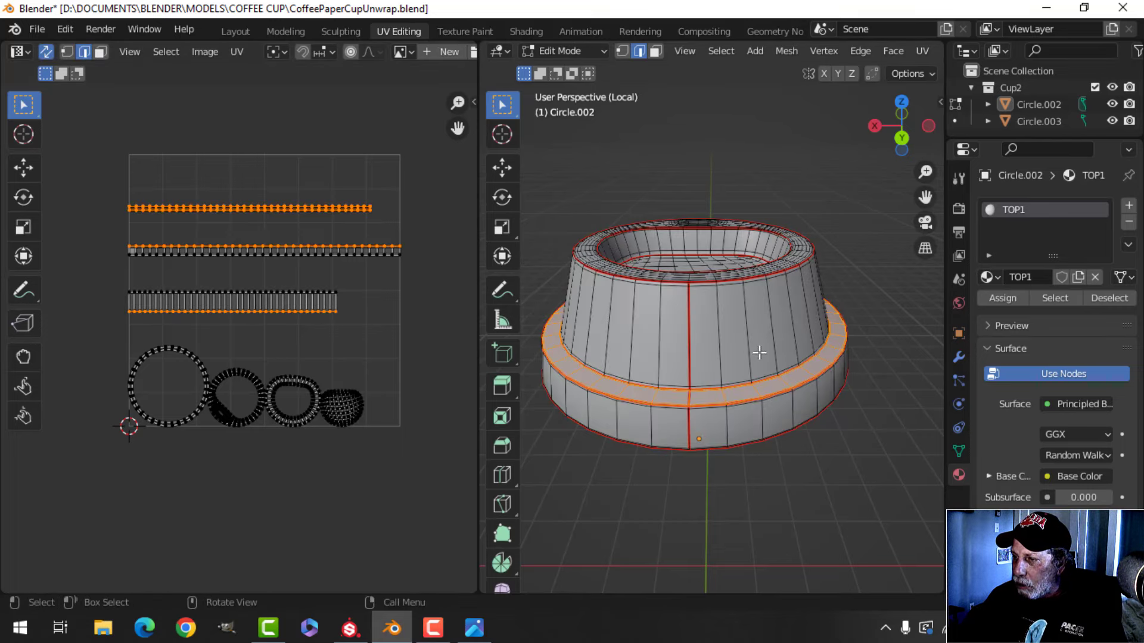
{"action": "middle_click_drag", "start_coordinate": [759, 352], "coordinate": [627, 345]}
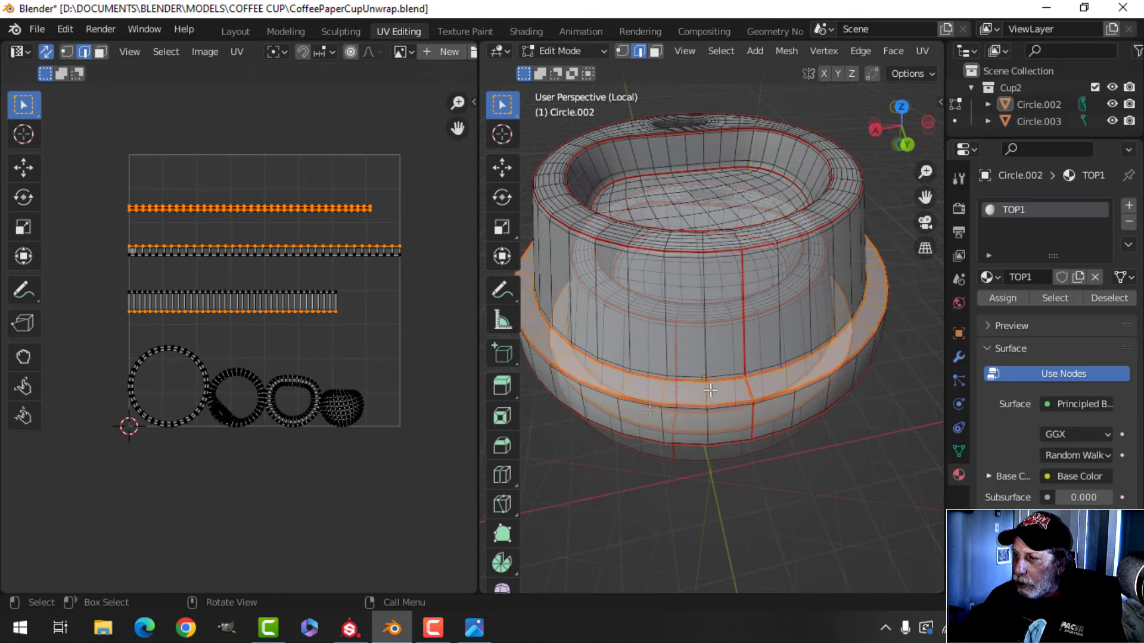
{"action": "key", "text": "alt+z"}
{"action": "middle_click_drag", "start_coordinate": [799, 395], "coordinate": [743, 362]}
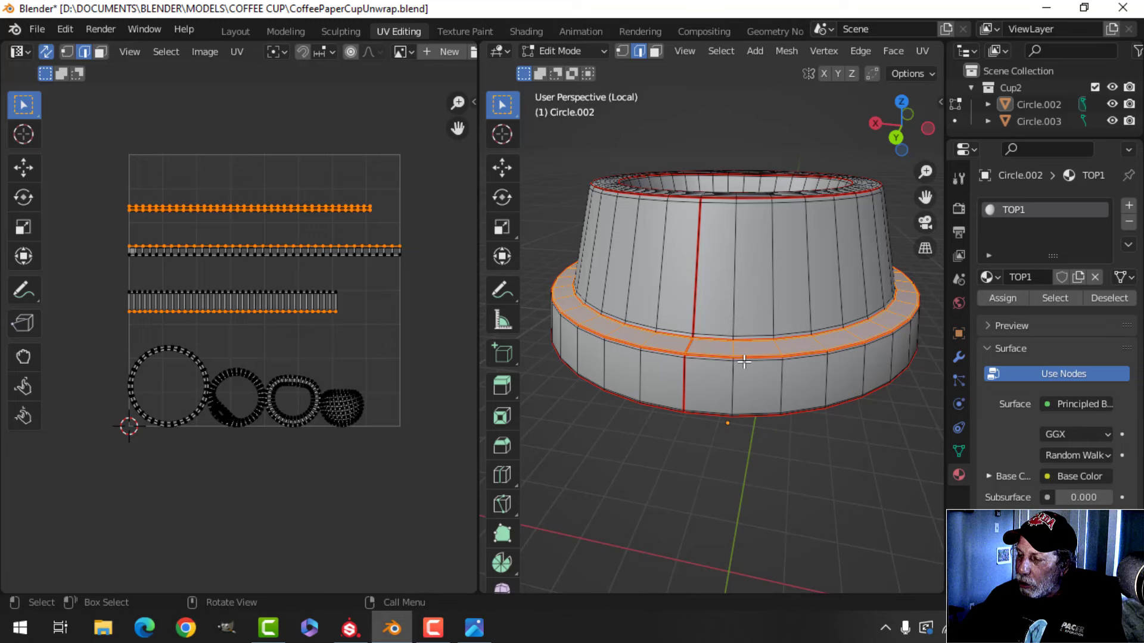
Clear the selection, switch to face selection and select the lid's outer lower rim band to locate its UV island
{"action": "key", "text": "alt+a"}
{"action": "key", "text": "3"}
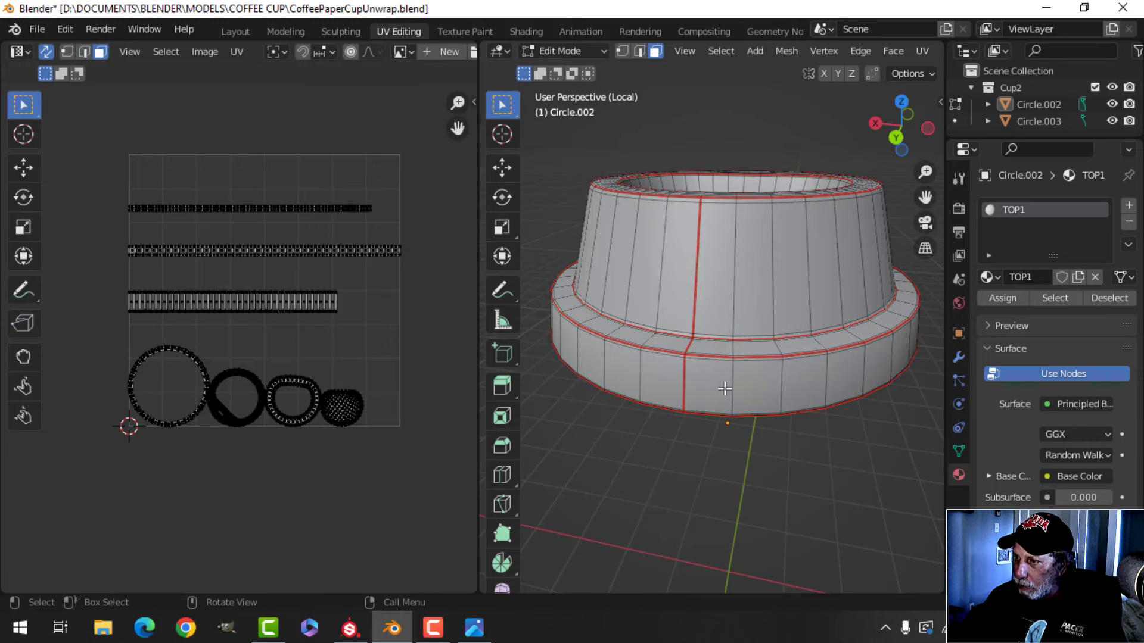
{"action": "left_click", "coordinate": [723, 386], "text": "alt"}
{"action": "scroll", "coordinate": [206, 271], "scroll_direction": "up", "scroll_amount": 2}
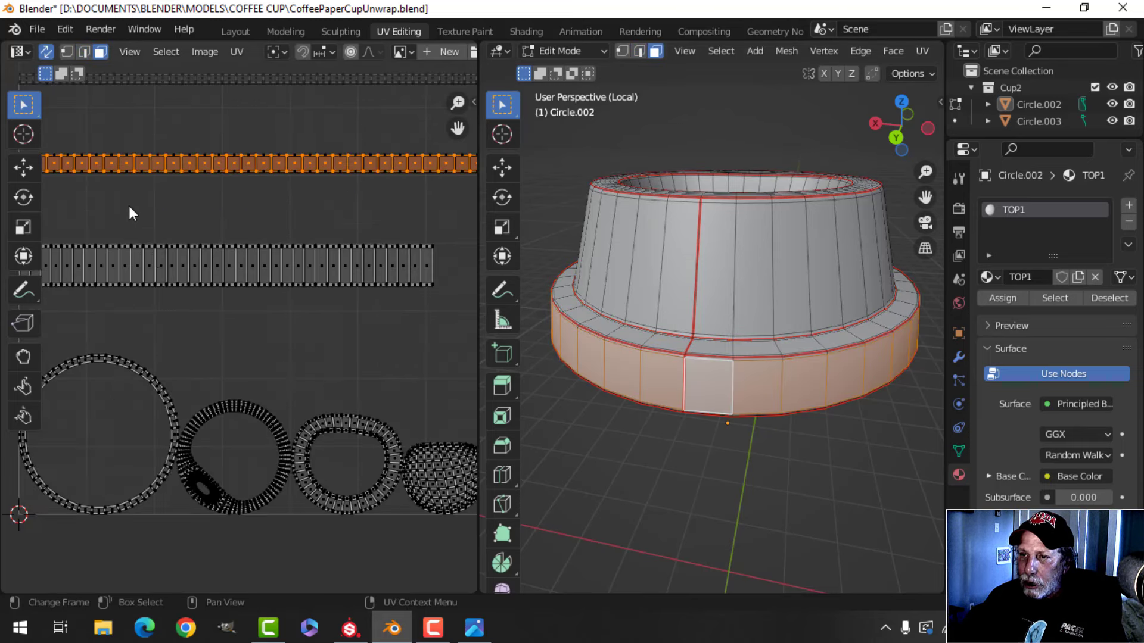
{"action": "scroll", "coordinate": [381, 232], "scroll_direction": "down", "scroll_amount": 2}
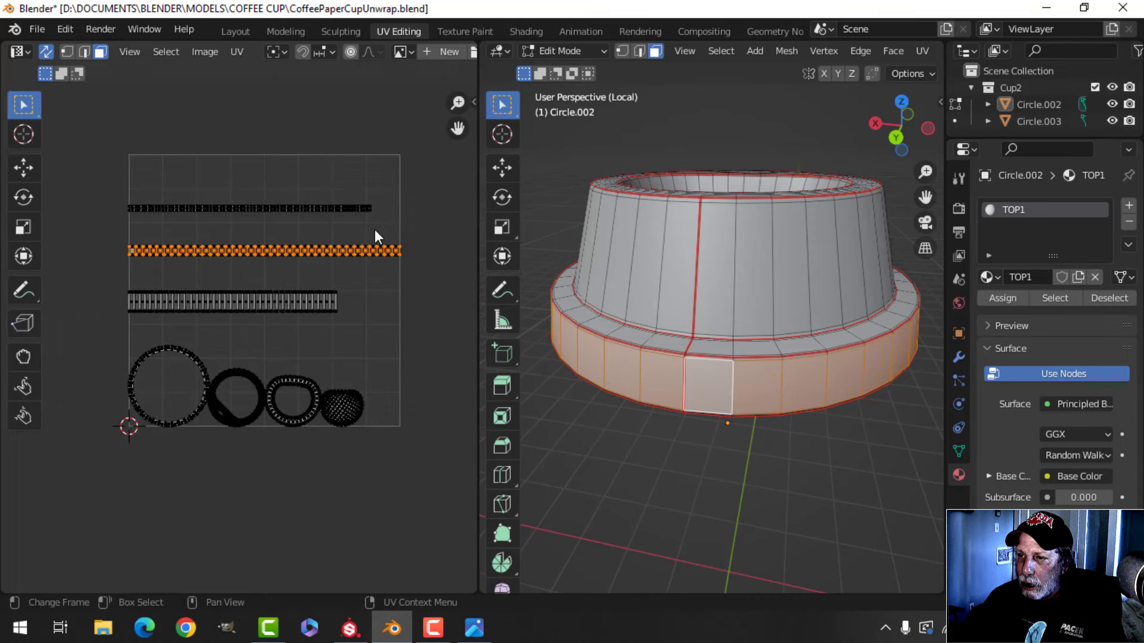
{"action": "middle_click_drag", "start_coordinate": [381, 334], "coordinate": [311, 319], "text": "shift"}
Select the whole small filled gridded island and move it up and right into the free space beside the rings
{"action": "scroll", "coordinate": [392, 345], "scroll_direction": "up", "scroll_amount": 2}
{"action": "scroll", "coordinate": [396, 329], "scroll_direction": "down", "scroll_amount": 2}
{"action": "left_click", "coordinate": [328, 359]}
{"action": "middle_click_drag", "start_coordinate": [329, 359], "coordinate": [343, 328], "text": "shift"}
{"action": "scroll", "coordinate": [355, 348], "scroll_direction": "up", "scroll_amount": 2}
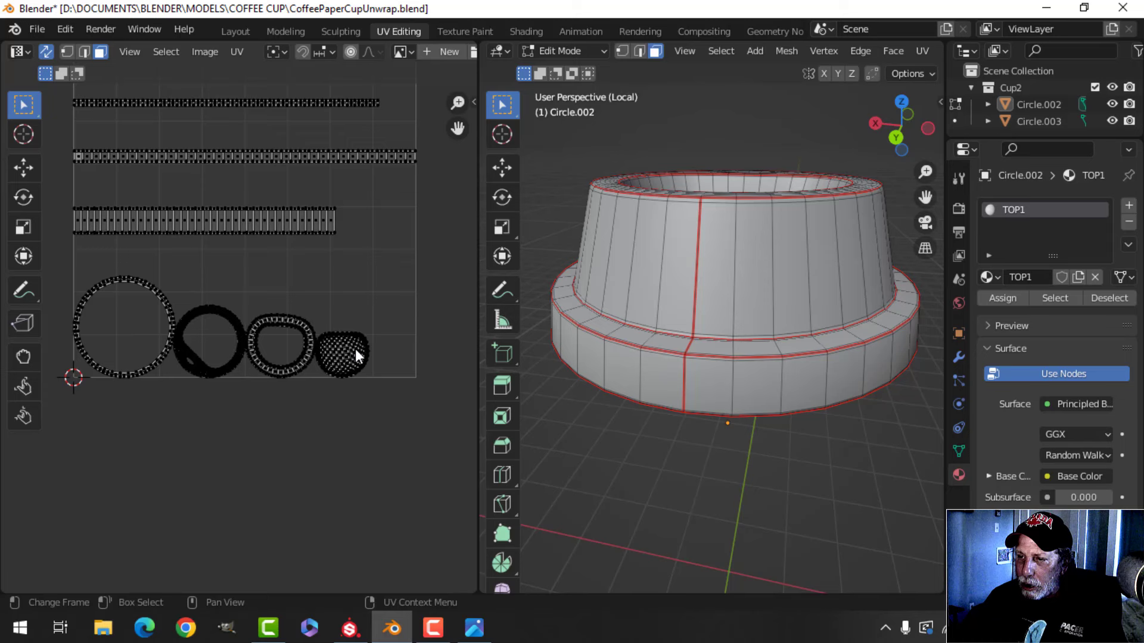
{"action": "key", "text": "ctrl+l"}
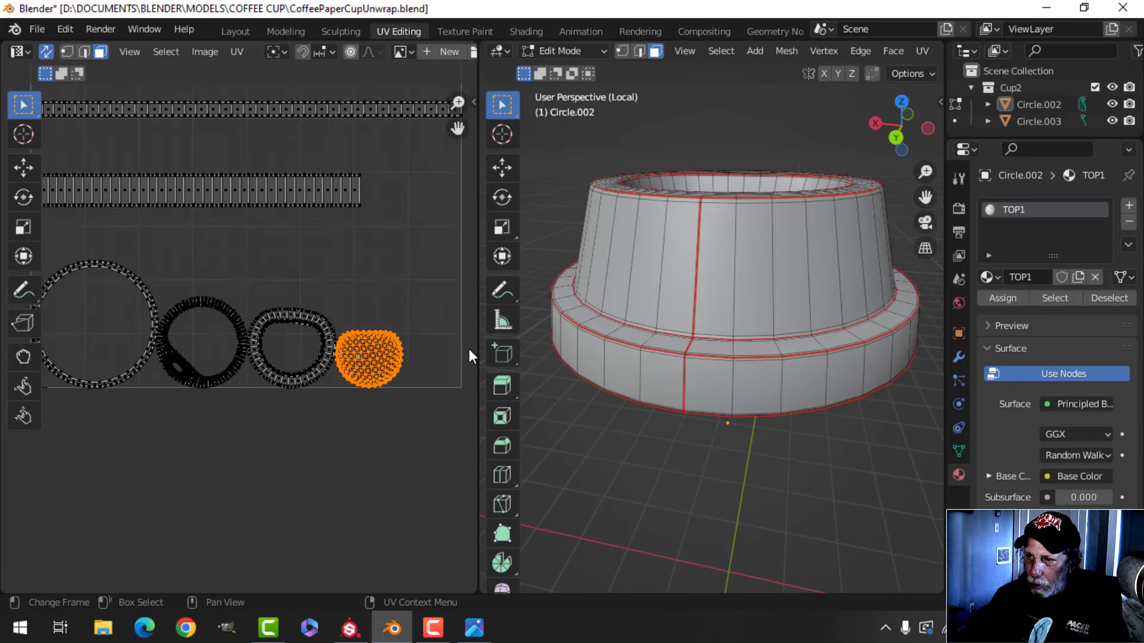
{"action": "scroll", "coordinate": [473, 347], "scroll_direction": "down", "scroll_amount": 1}
{"action": "key", "text": "g"}
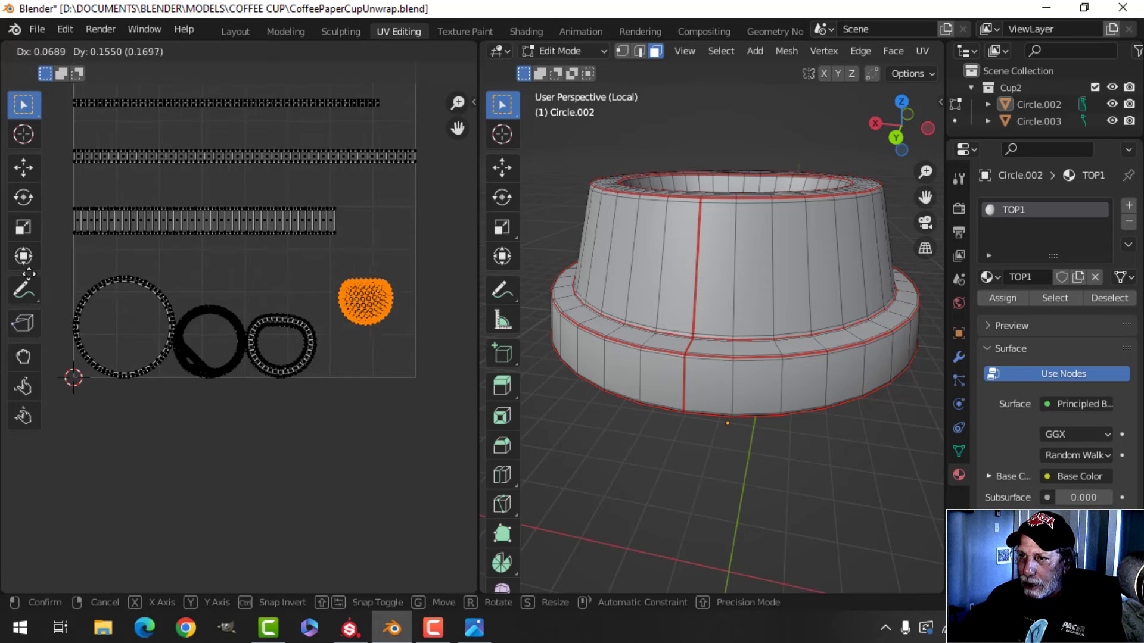
{"action": "left_click", "coordinate": [31, 279]}
Scale the gridded island up to about 2.4 times its size and shift it back inside the UV square
{"action": "scroll", "coordinate": [280, 278], "scroll_direction": "up", "scroll_amount": 1}
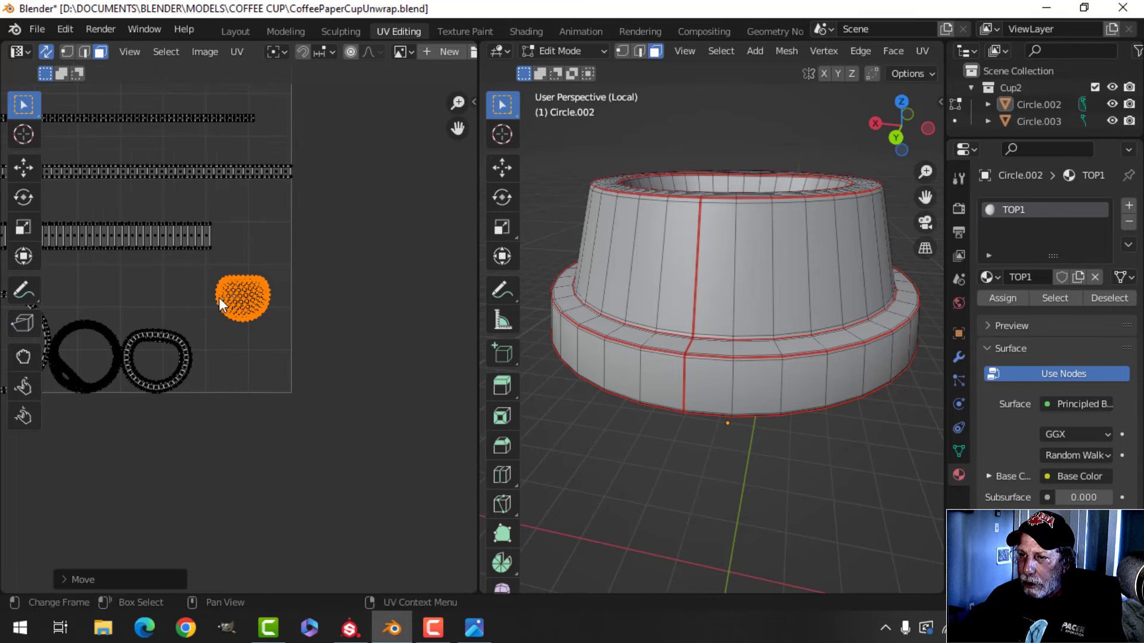
{"action": "key", "text": "s"}
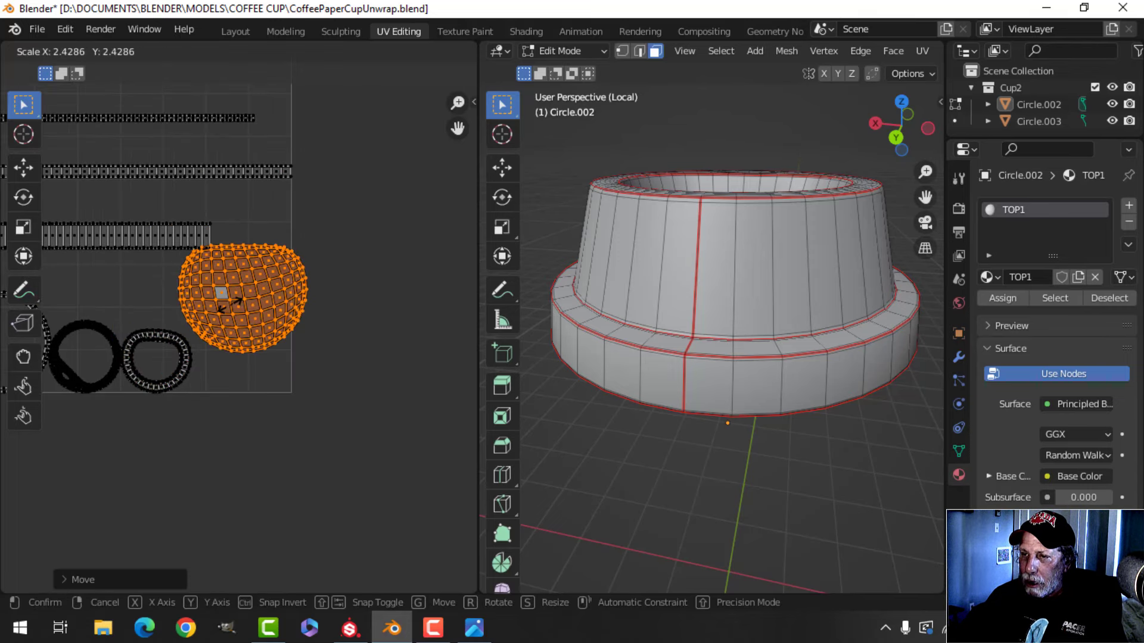
{"action": "key", "text": "Return"}
{"action": "key", "text": "g"}
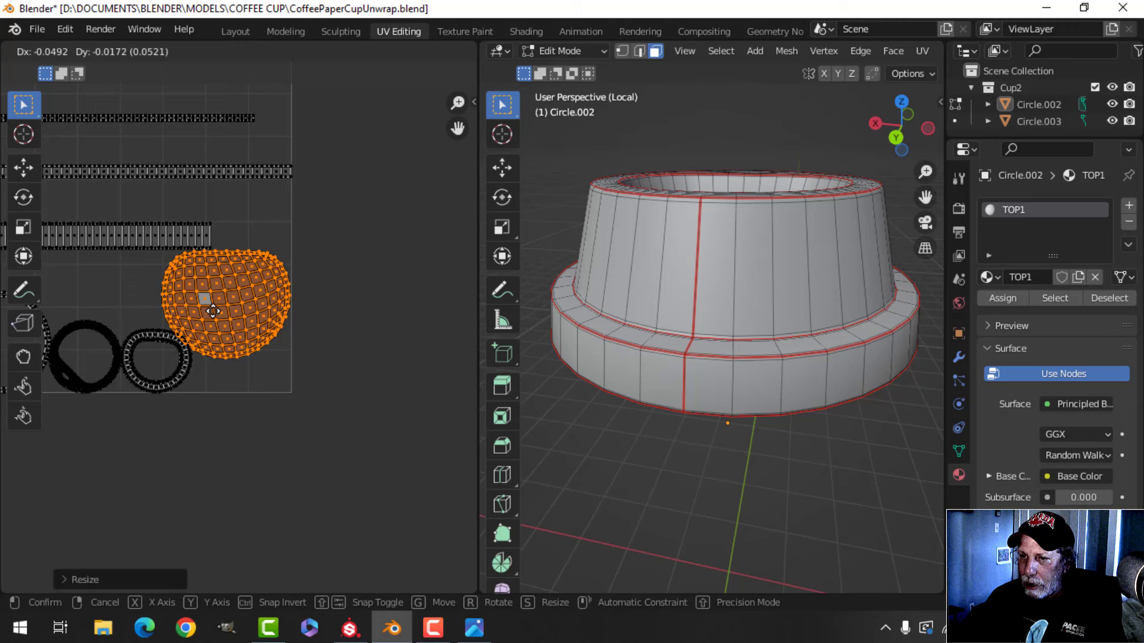
{"action": "right_click", "coordinate": [213, 310]}
Select the whole flat-topped ring island and place it inside the large ring island
{"action": "left_click", "coordinate": [223, 340]}
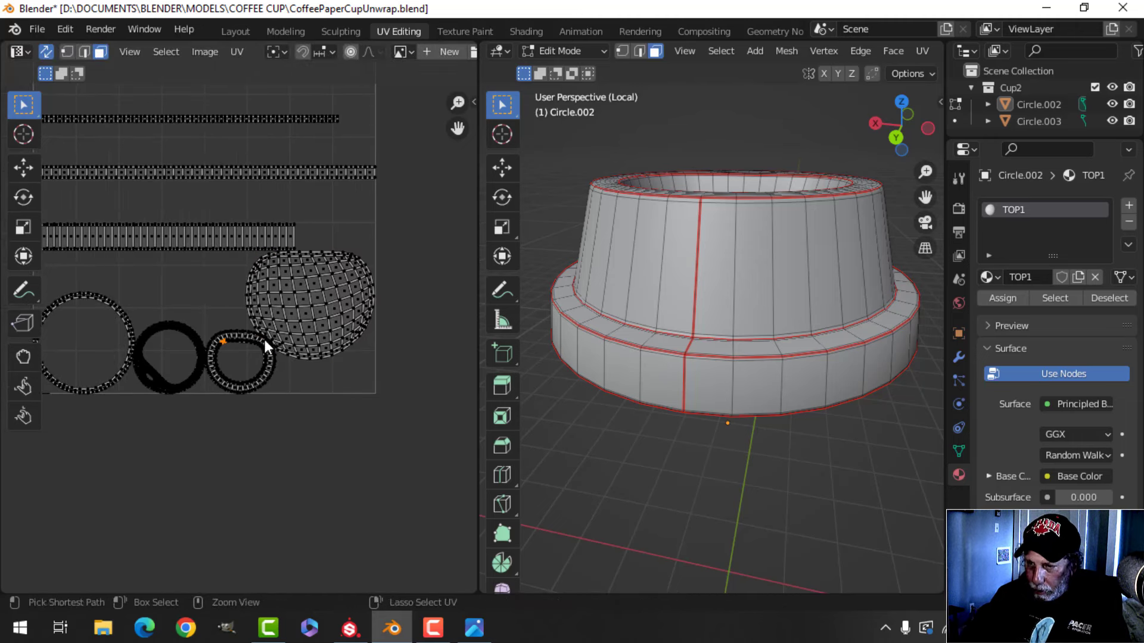
{"action": "key", "text": "ctrl+l"}
{"action": "key", "text": "g"}
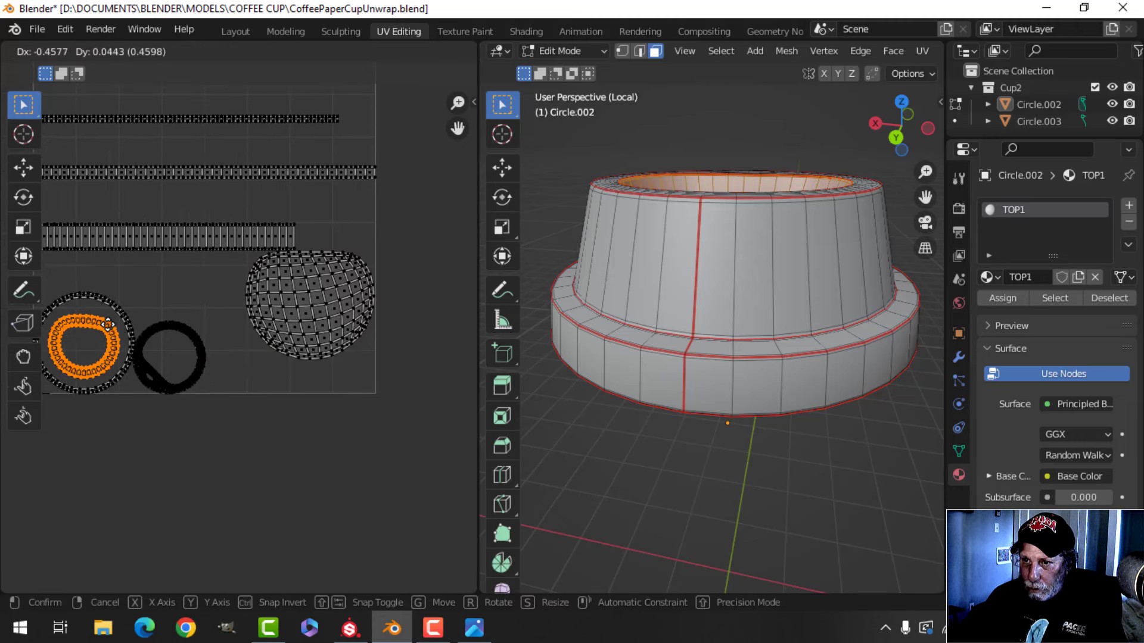
{"action": "left_click", "coordinate": [108, 323]}
Select the whole gridded island, move it down and left into the freed space, and enlarge it slightly
{"action": "left_click", "coordinate": [251, 299]}
{"action": "key", "text": "ctrl+l"}
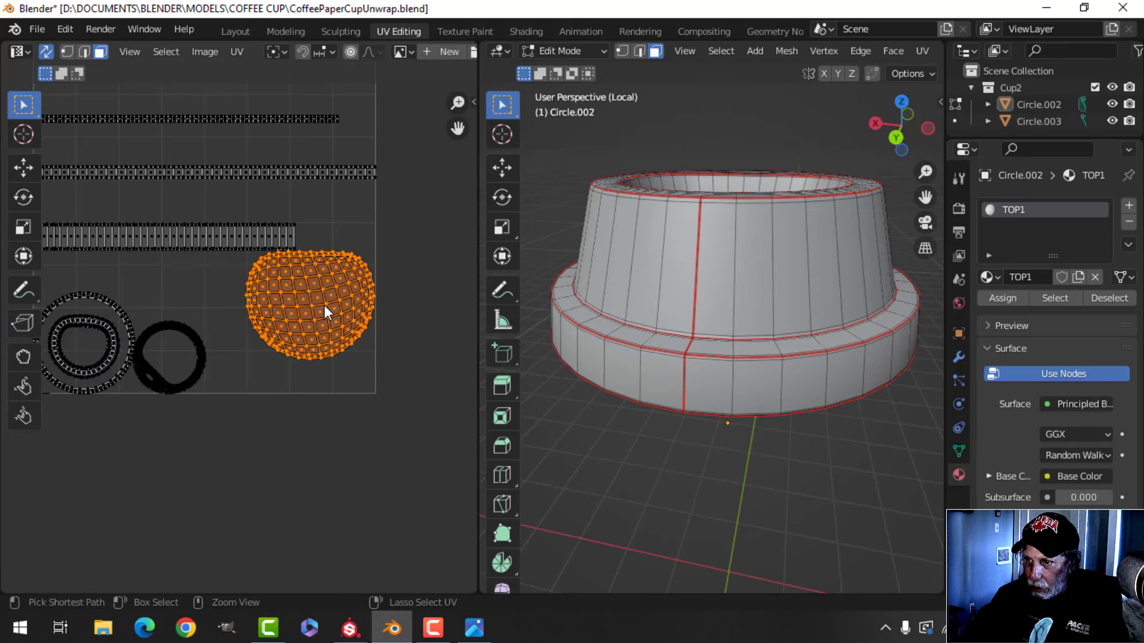
{"action": "key", "text": "g"}
{"action": "left_click", "coordinate": [309, 322]}
{"action": "key", "text": "s"}
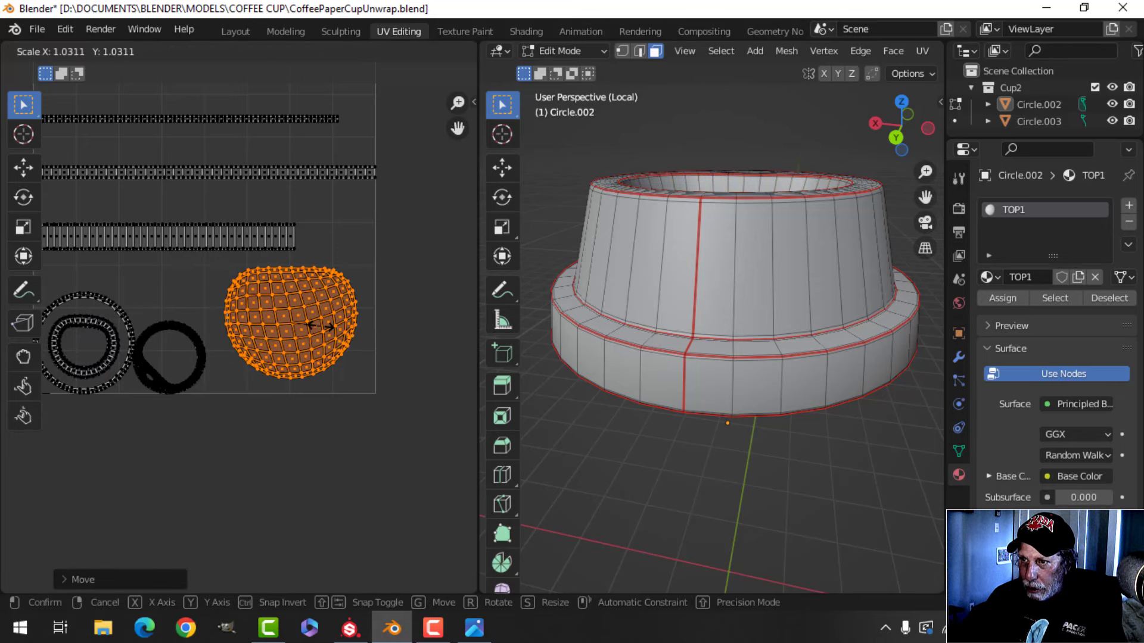
{"action": "left_click", "coordinate": [360, 322]}
{"action": "scroll", "coordinate": [366, 319], "scroll_direction": "down", "scroll_amount": 2}
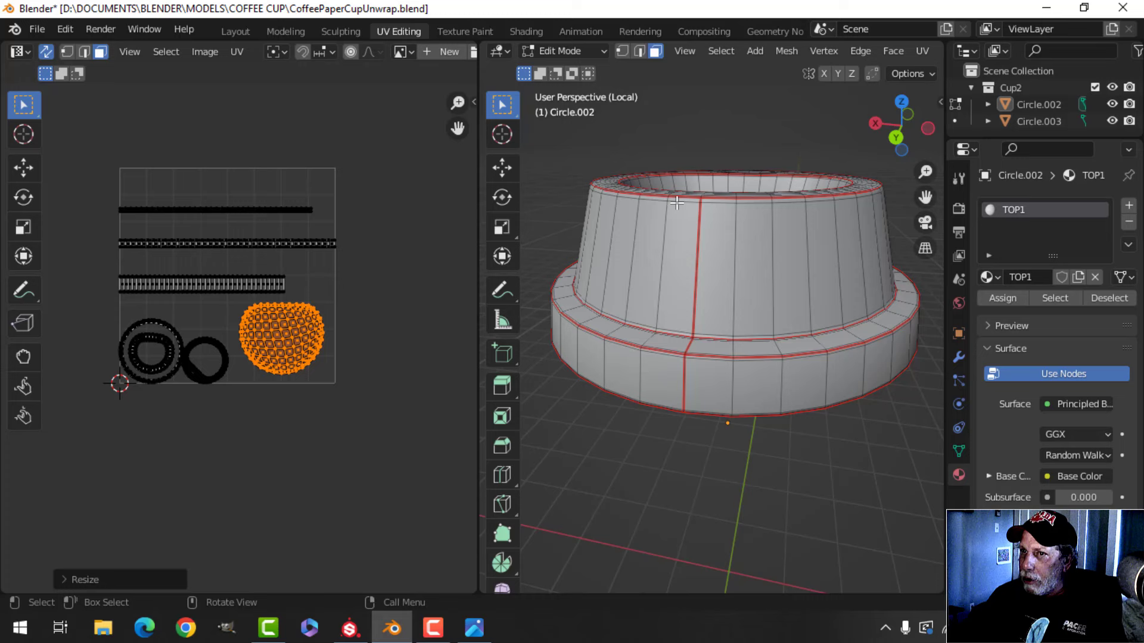
Clear the selection and examine the rearranged UV layout against the lid's top recess and seams
{"action": "middle_click_drag", "start_coordinate": [677, 203], "coordinate": [695, 253]}
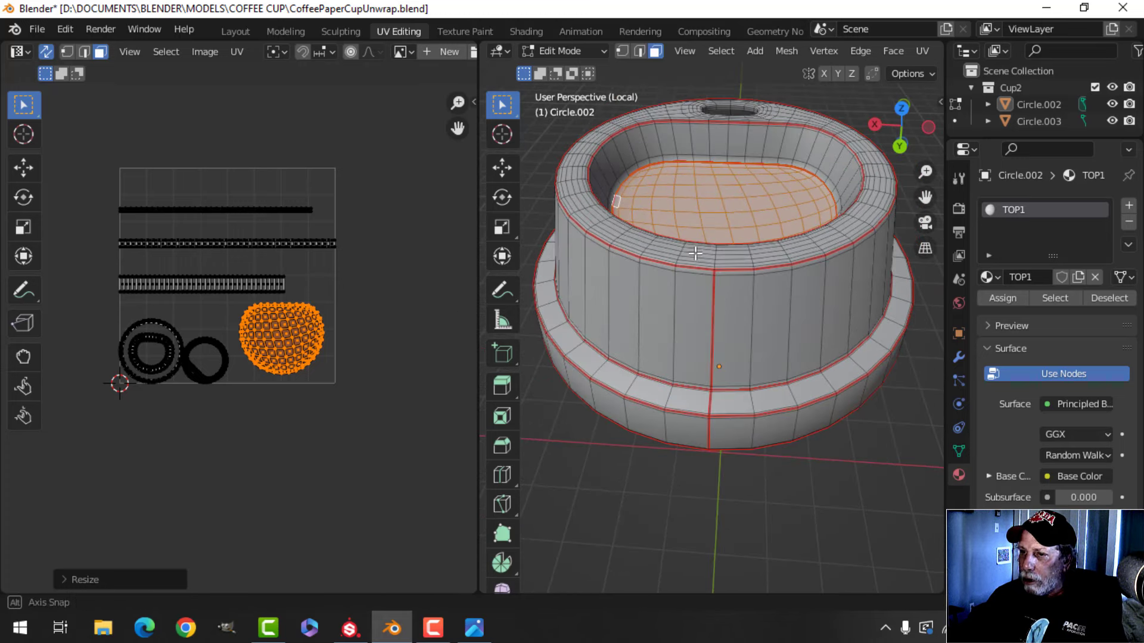
{"action": "scroll", "coordinate": [390, 304], "scroll_direction": "up", "scroll_amount": 1}
{"action": "key", "text": "alt+a"}
{"action": "middle_click_drag", "start_coordinate": [344, 262], "coordinate": [359, 236]}
{"action": "scroll", "coordinate": [272, 199], "scroll_direction": "down", "scroll_amount": 1}
{"action": "scroll", "coordinate": [242, 217], "scroll_direction": "up", "scroll_amount": 2}
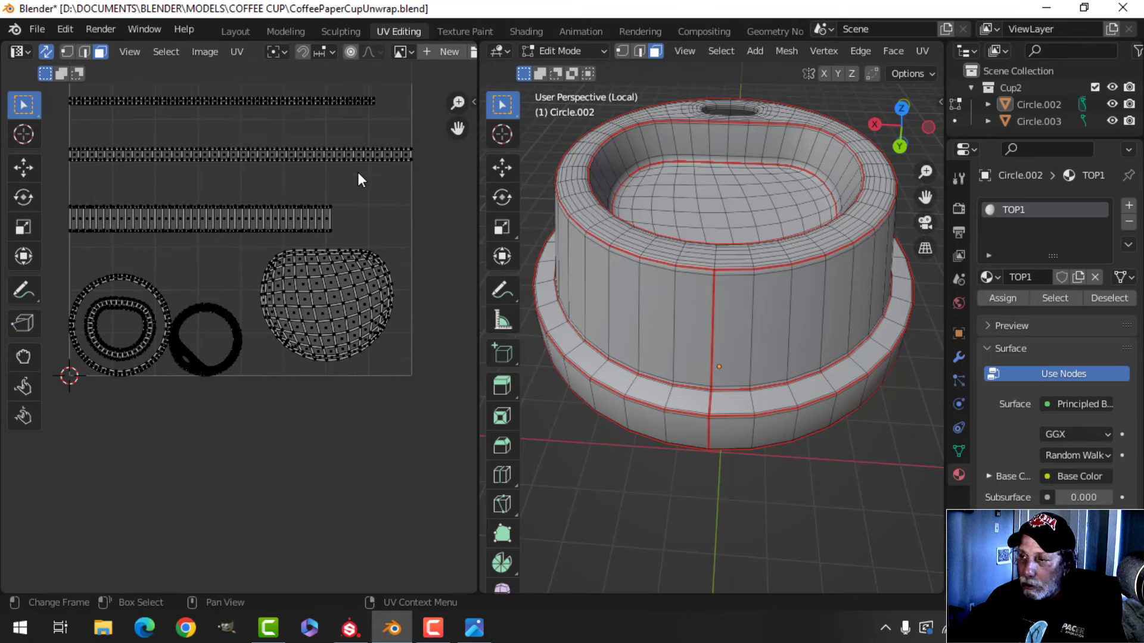
{"action": "scroll", "coordinate": [387, 206], "scroll_direction": "down", "scroll_amount": 2}
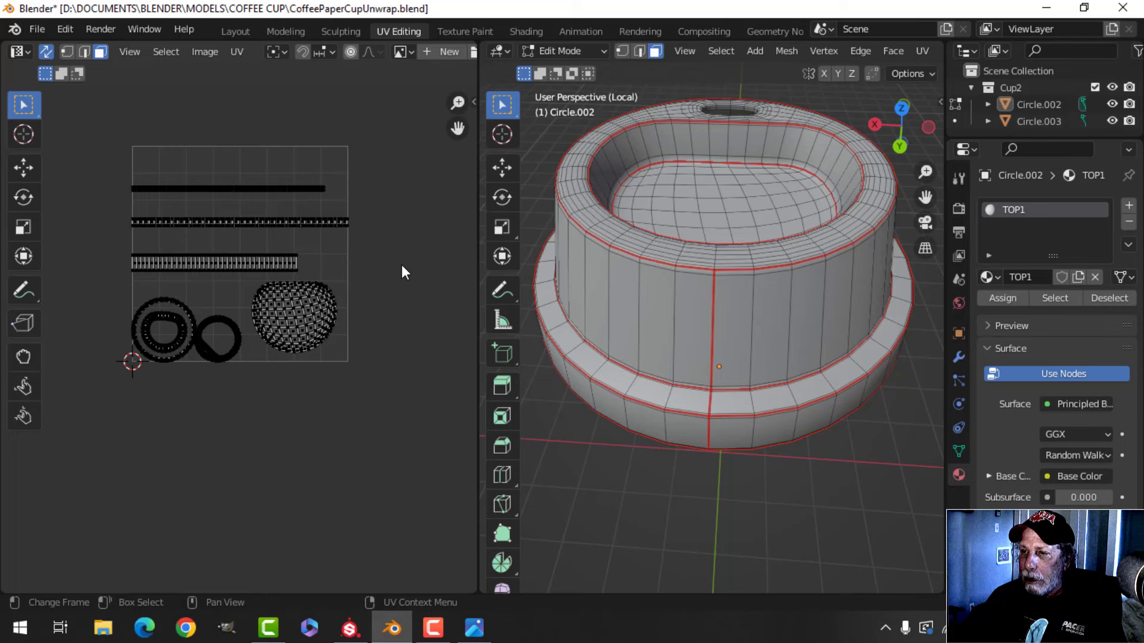
{"action": "middle_click_drag", "start_coordinate": [736, 282], "coordinate": [696, 264]}
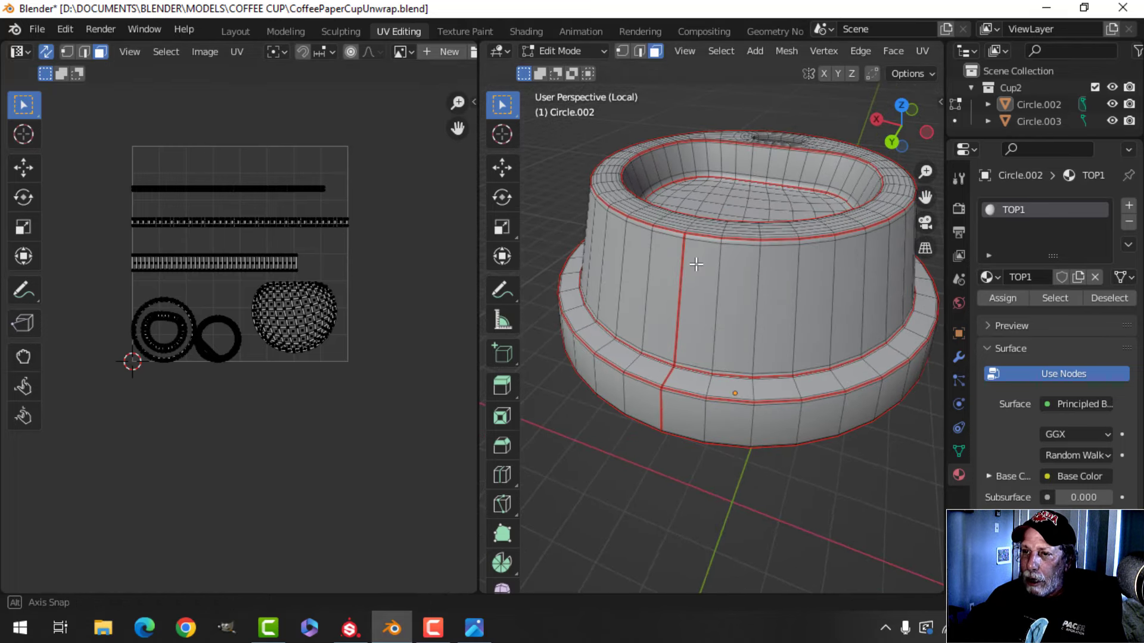
Inspect the straightened UV strips, clear the selection, return to Object Mode and examine the finished lid from its drink-opening side
{"action": "scroll", "coordinate": [423, 261], "scroll_direction": "up", "scroll_amount": 2}
{"action": "scroll", "coordinate": [414, 260], "scroll_direction": "down", "scroll_amount": 1}
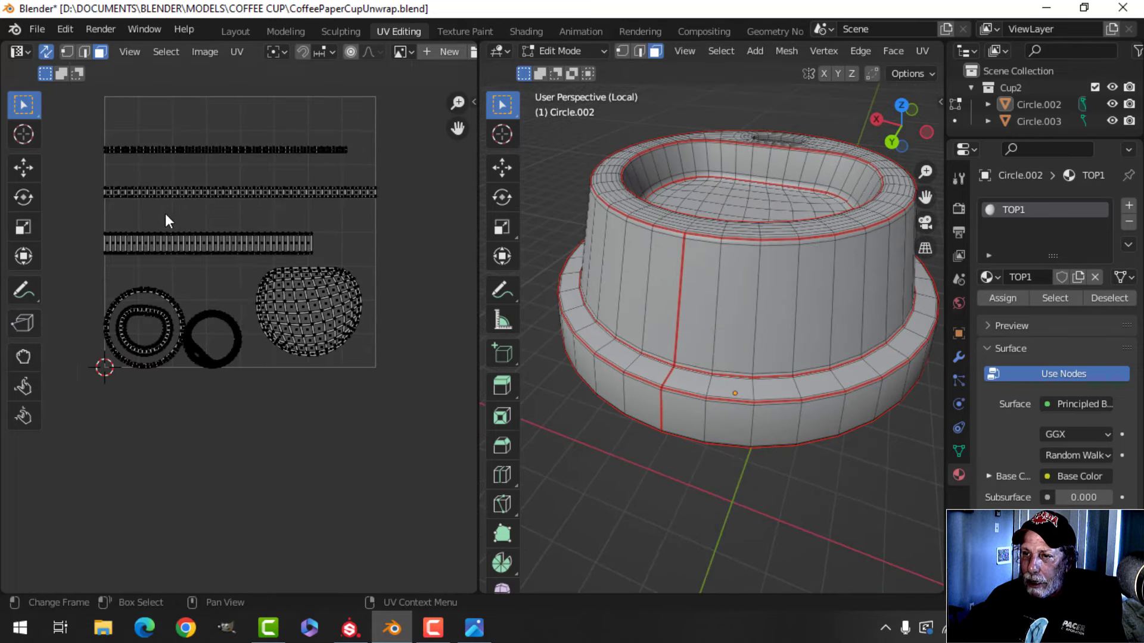
{"action": "left_click_drag", "start_coordinate": [165, 209], "coordinate": [232, 256]}
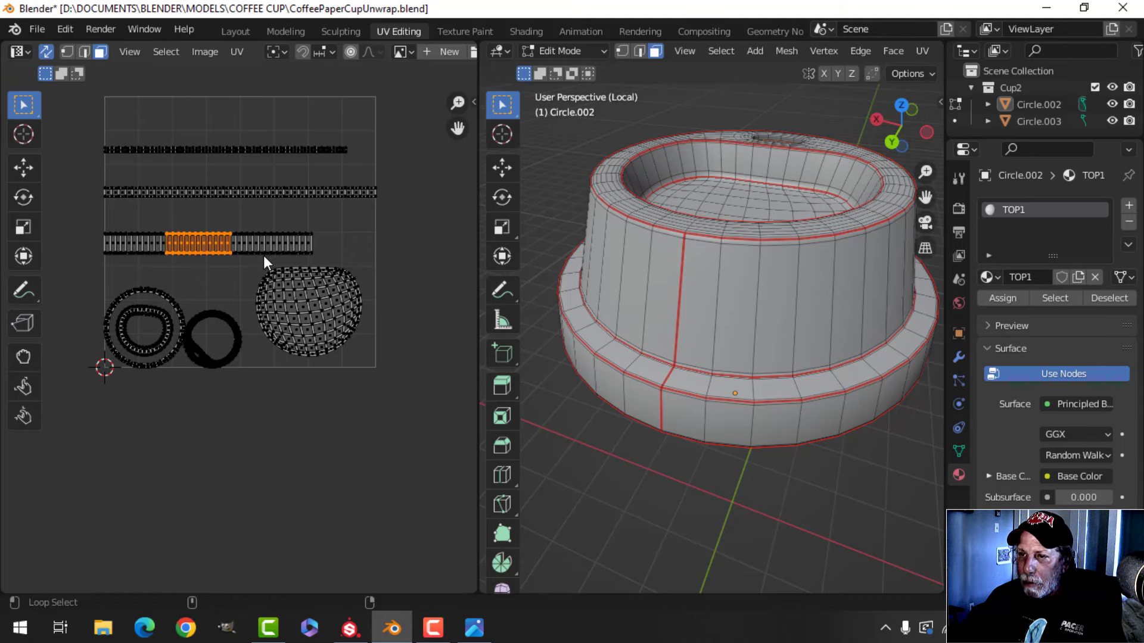
{"action": "key", "text": "alt+a"}
{"action": "scroll", "coordinate": [269, 255], "scroll_direction": "down", "scroll_amount": 2}
{"action": "key", "text": "Tab"}
{"action": "mouse_move", "coordinate": [779, 256]}
{"action": "middle_mouse_down"}
{"action": "mouse_move", "coordinate": [744, 280]}
{"action": "mouse_move", "coordinate": [743, 270]}
{"action": "mouse_move", "coordinate": [773, 259]}
{"action": "mouse_move", "coordinate": [795, 271]}
{"action": "mouse_move", "coordinate": [638, 235]}
{"action": "mouse_move", "coordinate": [759, 291]}
{"action": "mouse_move", "coordinate": [715, 294]}
{"action": "middle_mouse_up"}
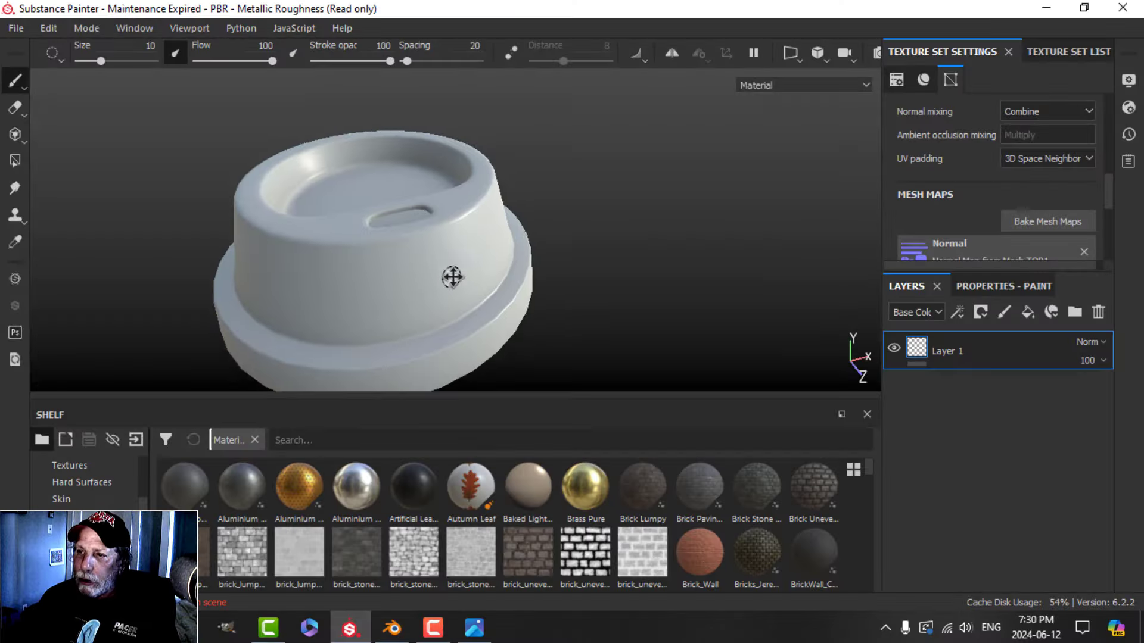
Switch to Substance Painter and delete the empty Layer 1 from the TOP1 texture set
{"action": "mouse_move", "coordinate": [452, 277]}
{"action": "left_mouse_down", "text": "alt"}
{"action": "mouse_move", "coordinate": [485, 245]}
{"action": "mouse_move", "coordinate": [495, 260]}
{"action": "mouse_move", "coordinate": [590, 245]}
{"action": "mouse_move", "coordinate": [515, 270]}
{"action": "mouse_move", "coordinate": [536, 265]}
{"action": "left_mouse_up", "text": "alt"}
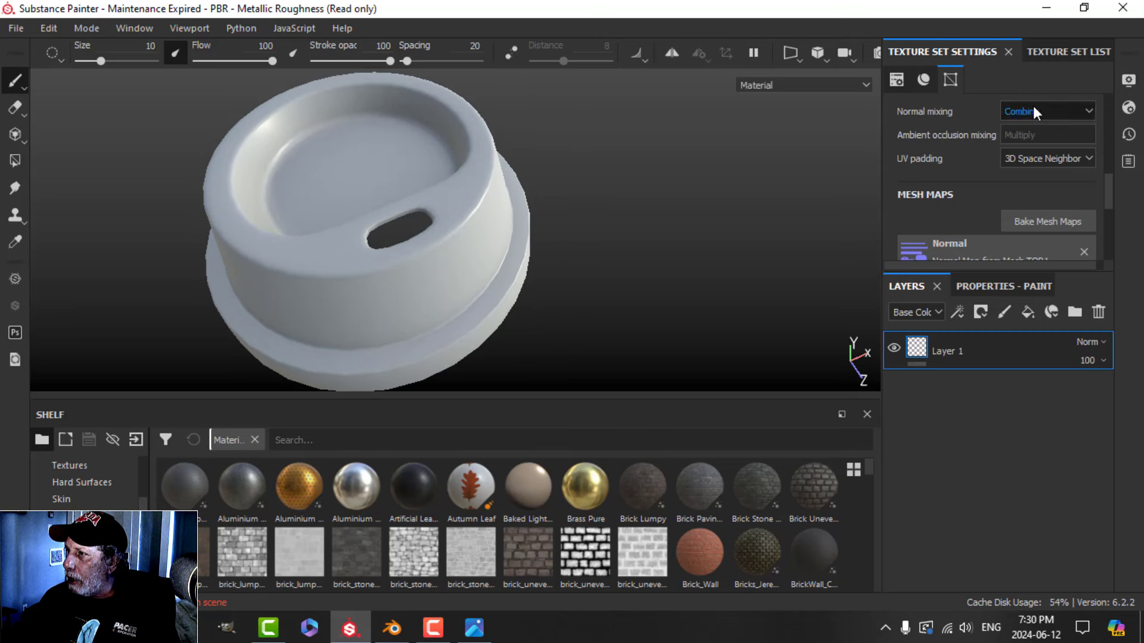
{"action": "left_click", "coordinate": [1062, 52]}
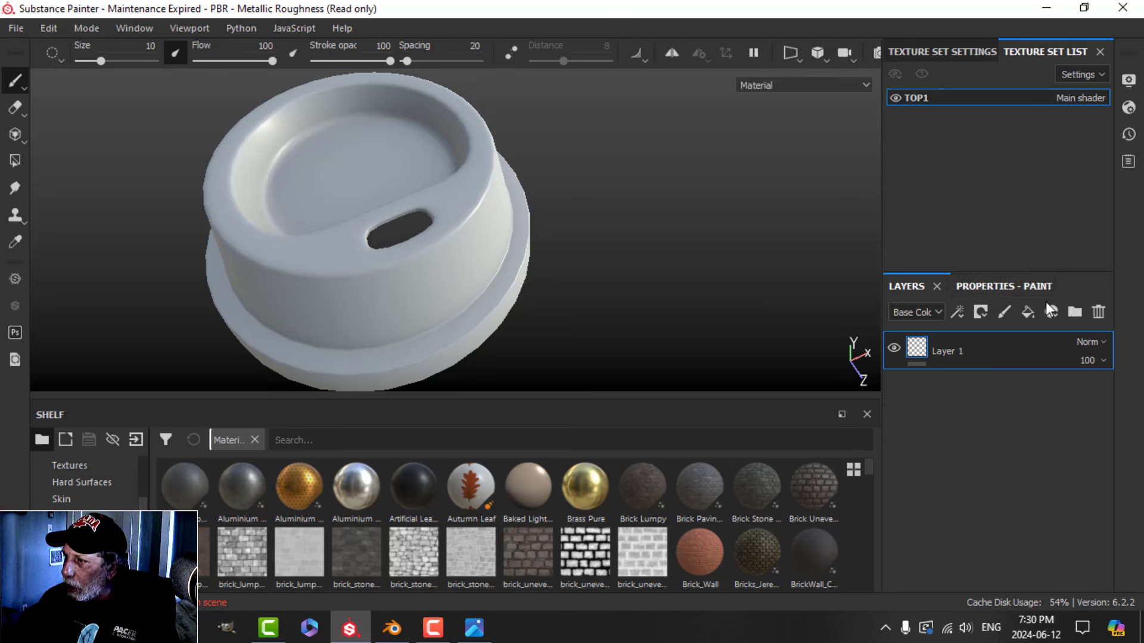
{"action": "left_click", "coordinate": [1099, 313]}
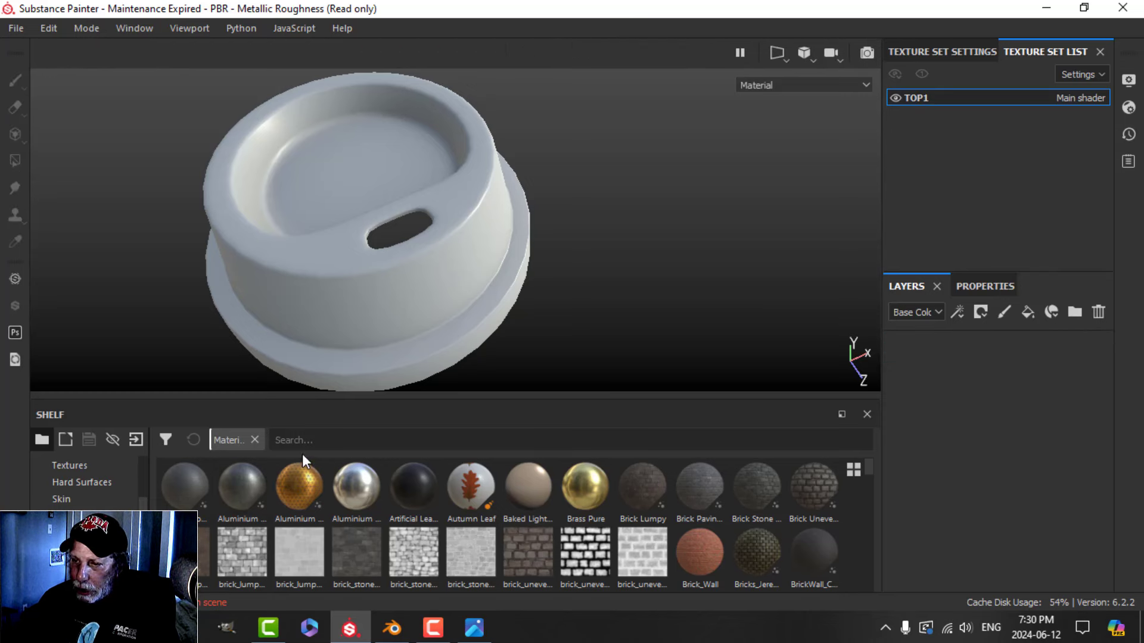
Search the shelf materials for "PLA" and add Plastic Matte Pure to the lid as a fill layer
{"action": "left_click", "coordinate": [324, 447]}
{"action": "type", "text": "PLA"}
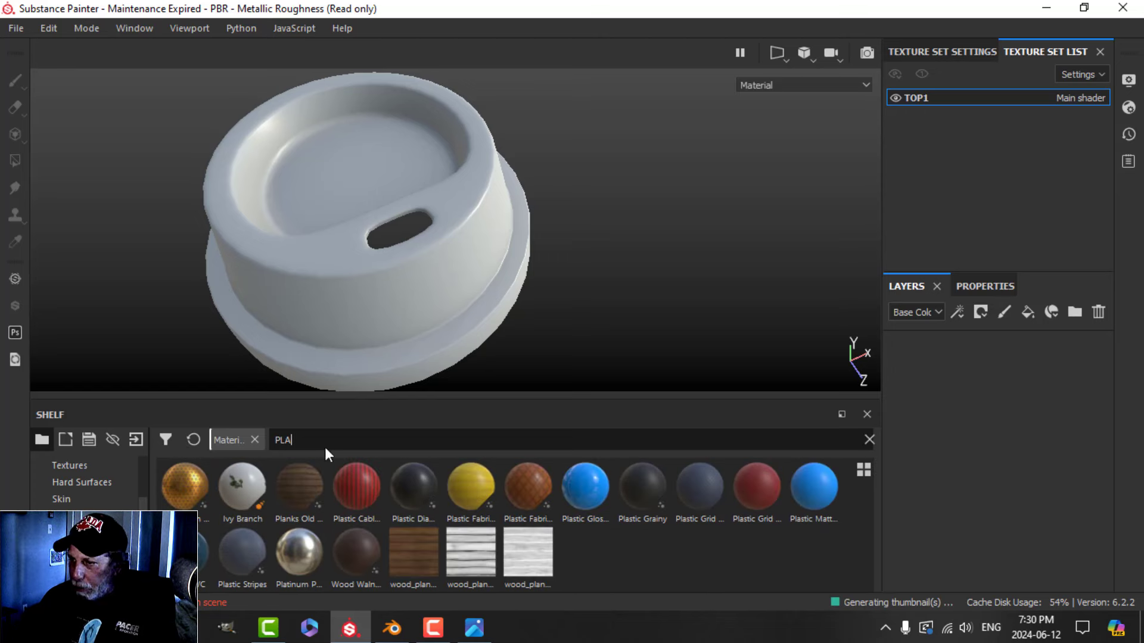
{"action": "left_click_drag", "start_coordinate": [803, 482], "coordinate": [1014, 411]}
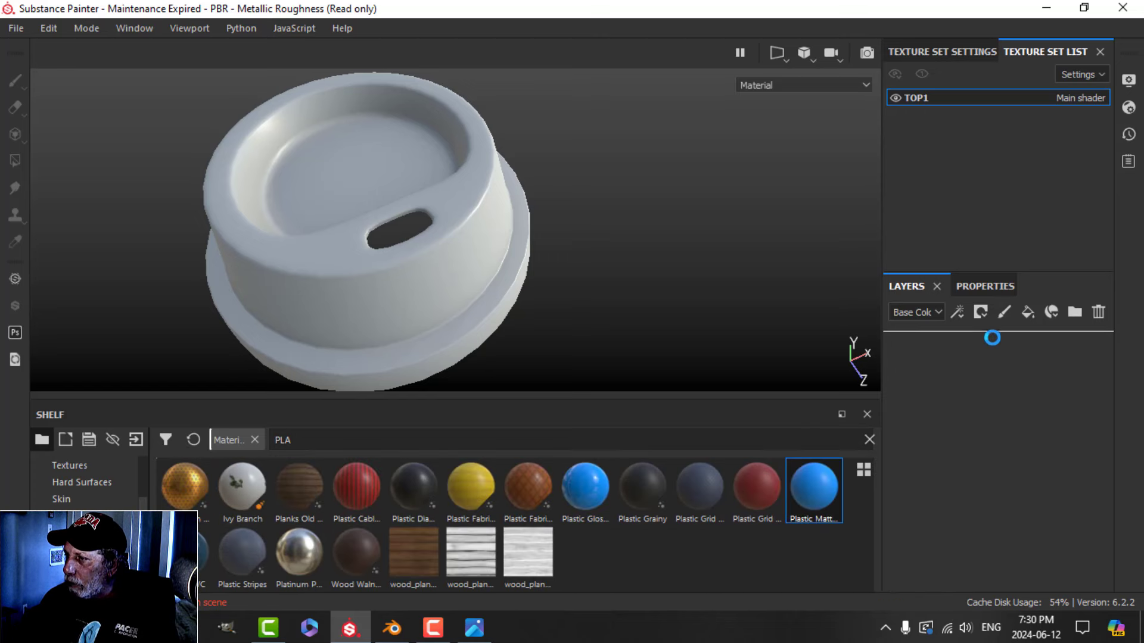
{"action": "left_click_drag", "start_coordinate": [992, 338], "coordinate": [990, 337]}
Set the plastic fill's base color to neutral grey (RGB 0.407) and its roughness to 0.3430
{"action": "left_click", "coordinate": [989, 291]}
{"action": "scroll", "coordinate": [947, 538], "scroll_direction": "down", "scroll_amount": 5}
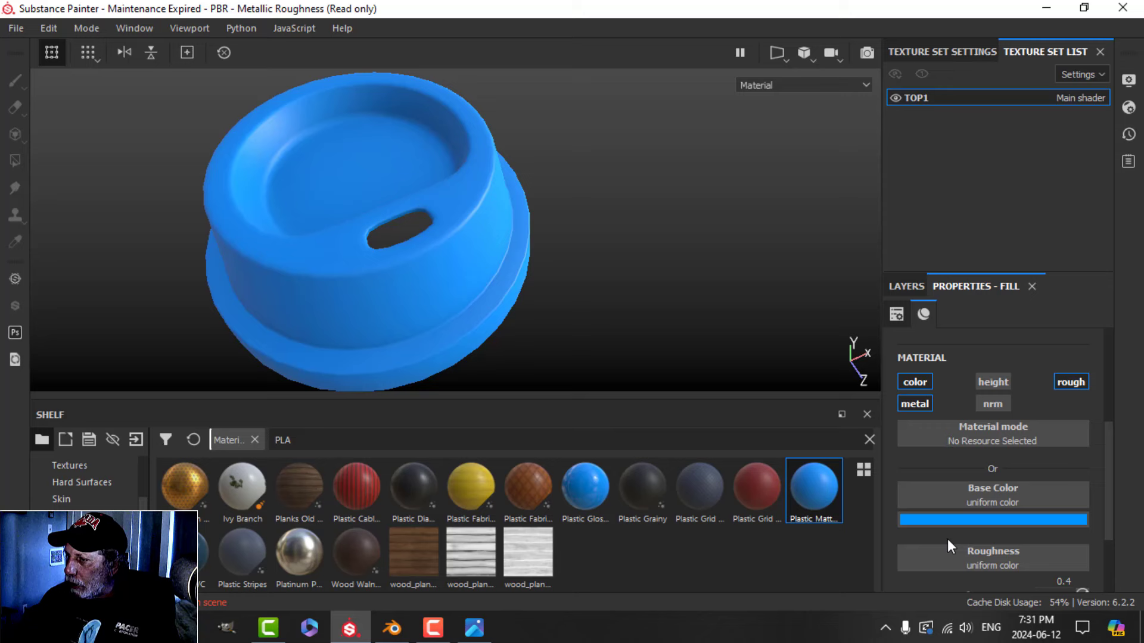
{"action": "left_click", "coordinate": [949, 520]}
{"action": "left_click", "coordinate": [914, 391]}
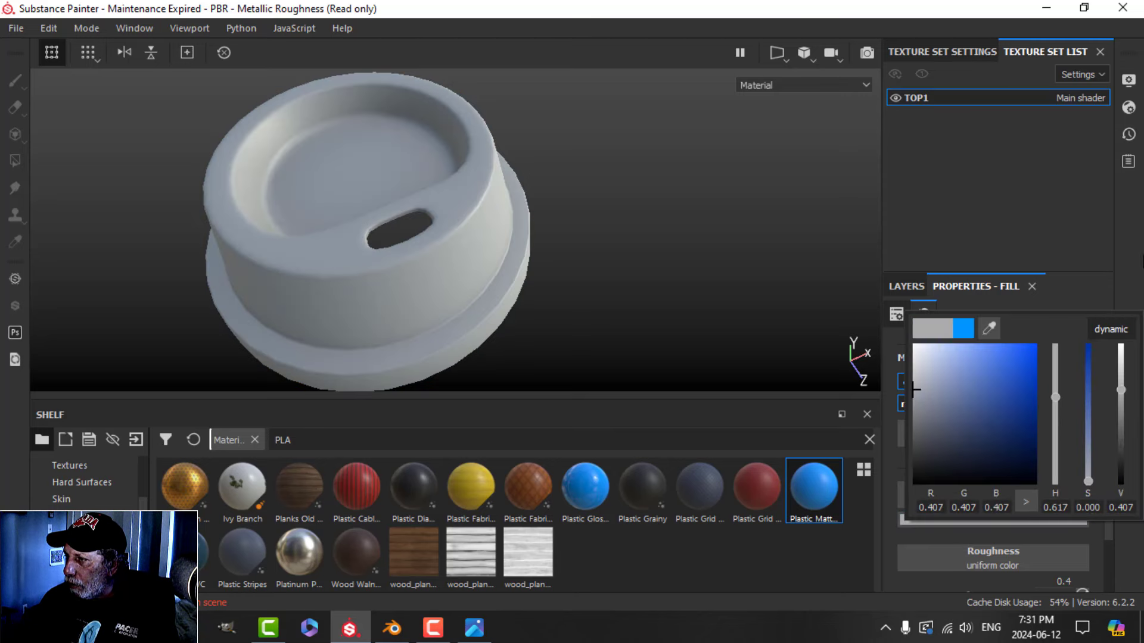
{"action": "scroll", "coordinate": [1005, 528], "scroll_direction": "down", "scroll_amount": 3}
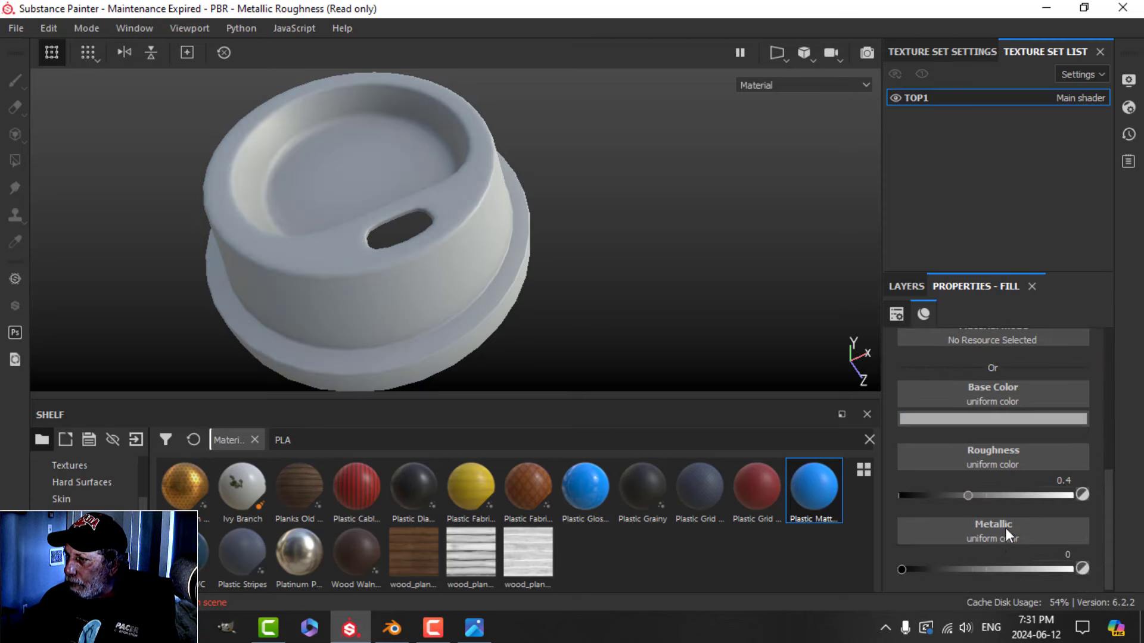
{"action": "left_click_drag", "start_coordinate": [971, 498], "coordinate": [957, 498]}
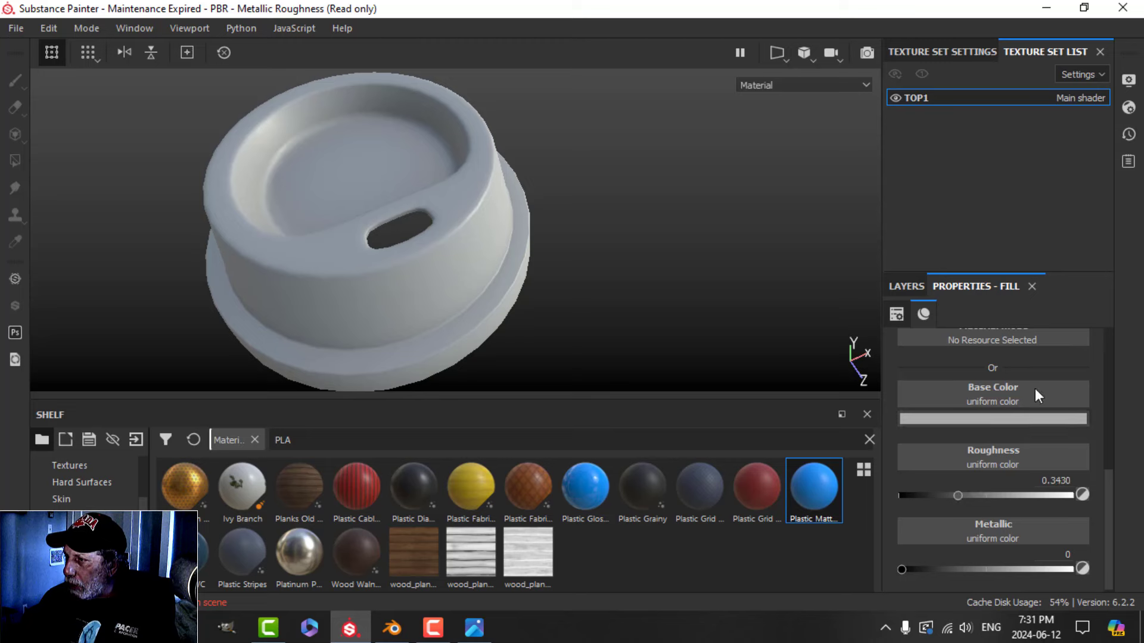
Switch the 3D viewport to an orthographic view and look straight down on the lid's top
{"action": "left_click_drag", "start_coordinate": [506, 219], "coordinate": [539, 265], "text": "alt"}
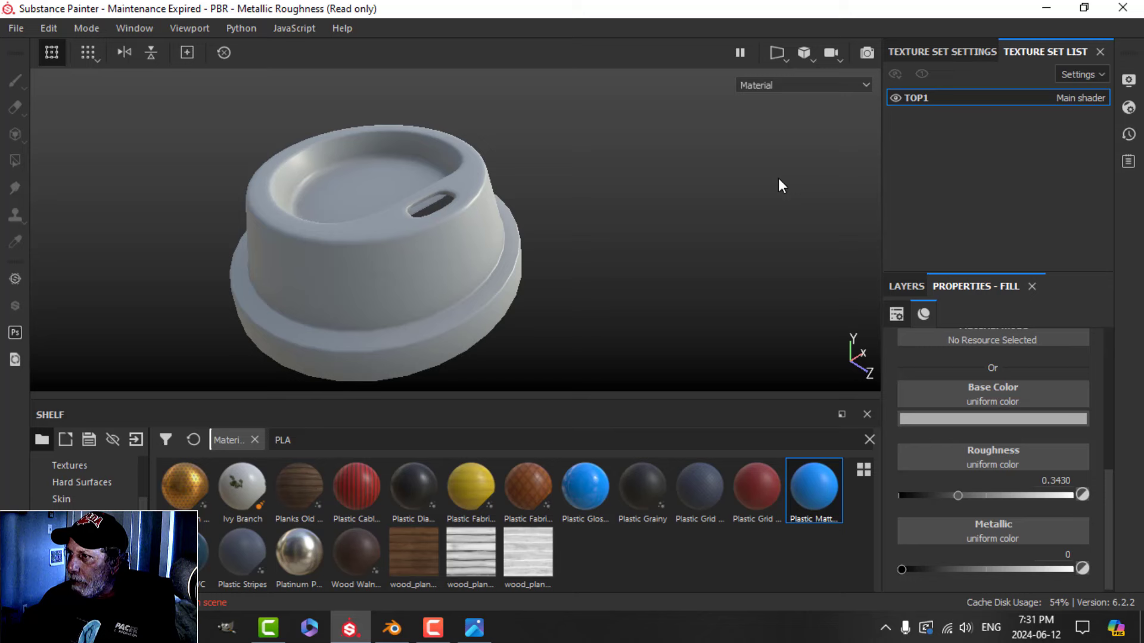
{"action": "left_click", "coordinate": [806, 52]}
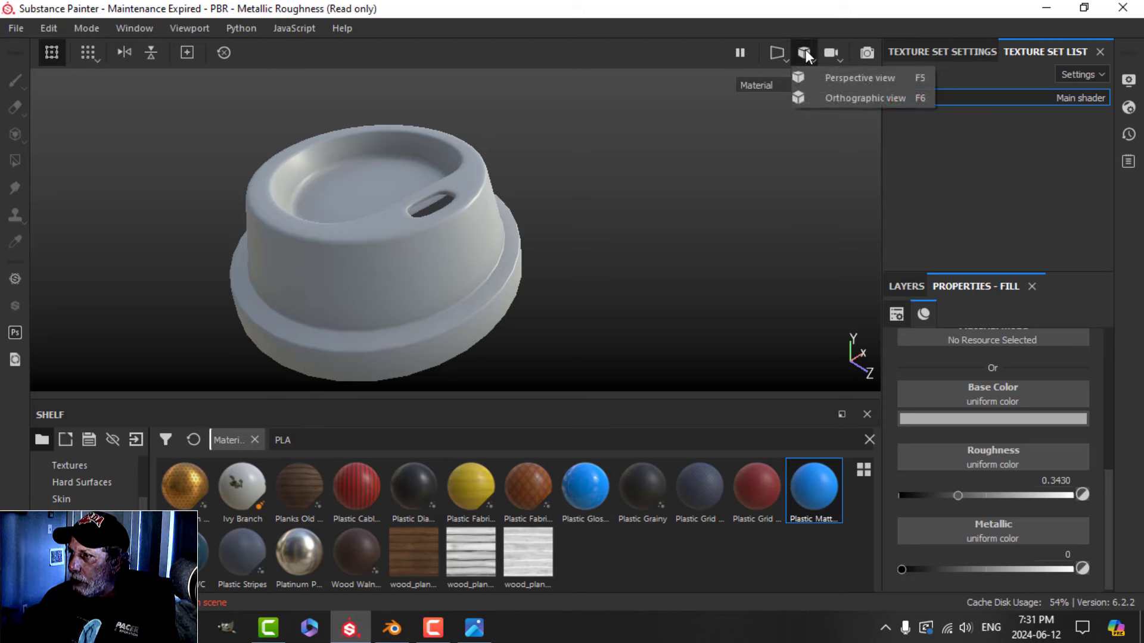
{"action": "left_click", "coordinate": [831, 101]}
{"action": "left_click_drag", "start_coordinate": [608, 200], "coordinate": [511, 270], "text": "alt+shift"}
{"action": "middle_click_drag", "start_coordinate": [601, 231], "coordinate": [430, 287], "text": "alt"}
{"action": "scroll", "coordinate": [398, 279], "scroll_direction": "up", "scroll_amount": 1}
{"action": "scroll", "coordinate": [420, 299], "scroll_direction": "up", "scroll_amount": 1}
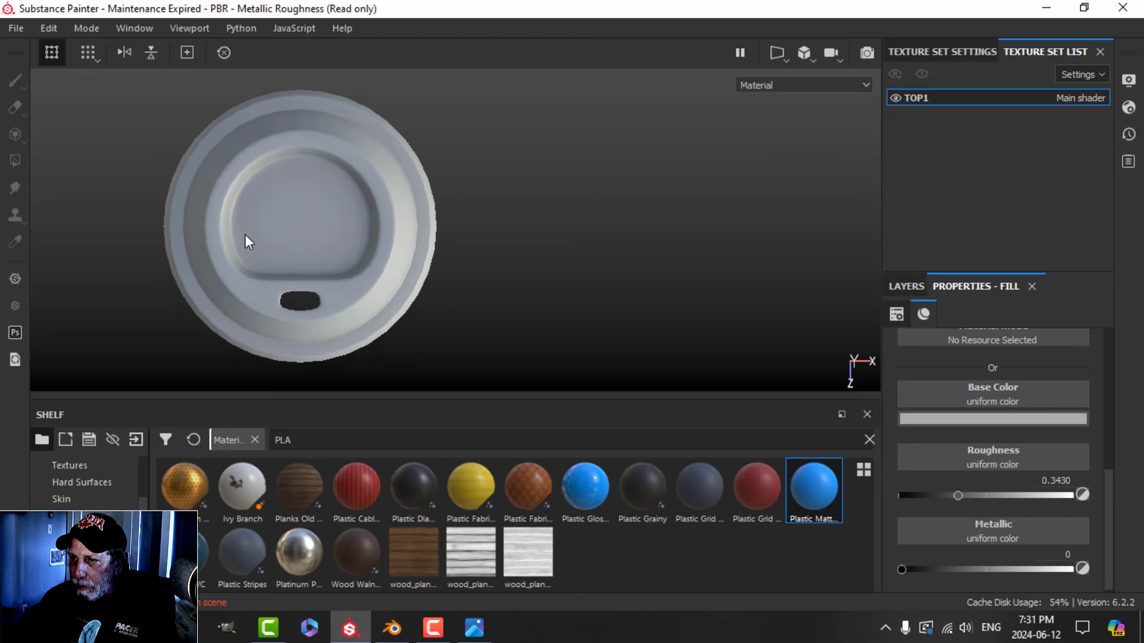
Add a paint layer above Plastic Matte Pure, restrict its brush material to the height channel and set the height to 0.2657
{"action": "left_click", "coordinate": [894, 288]}
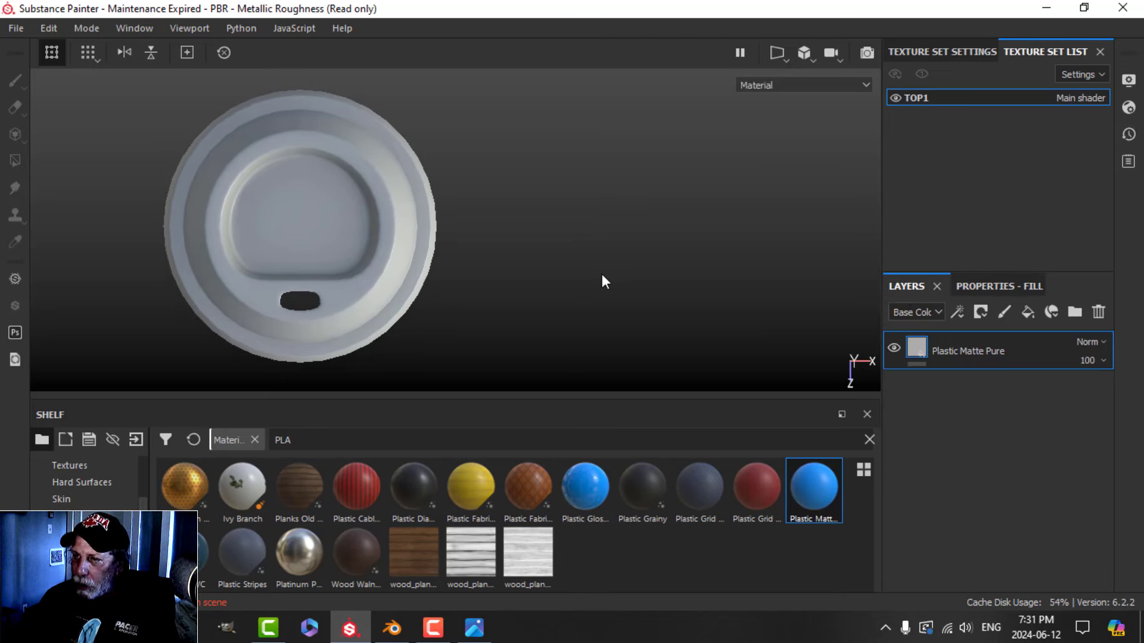
{"action": "left_click", "coordinate": [1005, 310]}
{"action": "scroll", "coordinate": [1020, 488], "scroll_direction": "down", "scroll_amount": 12}
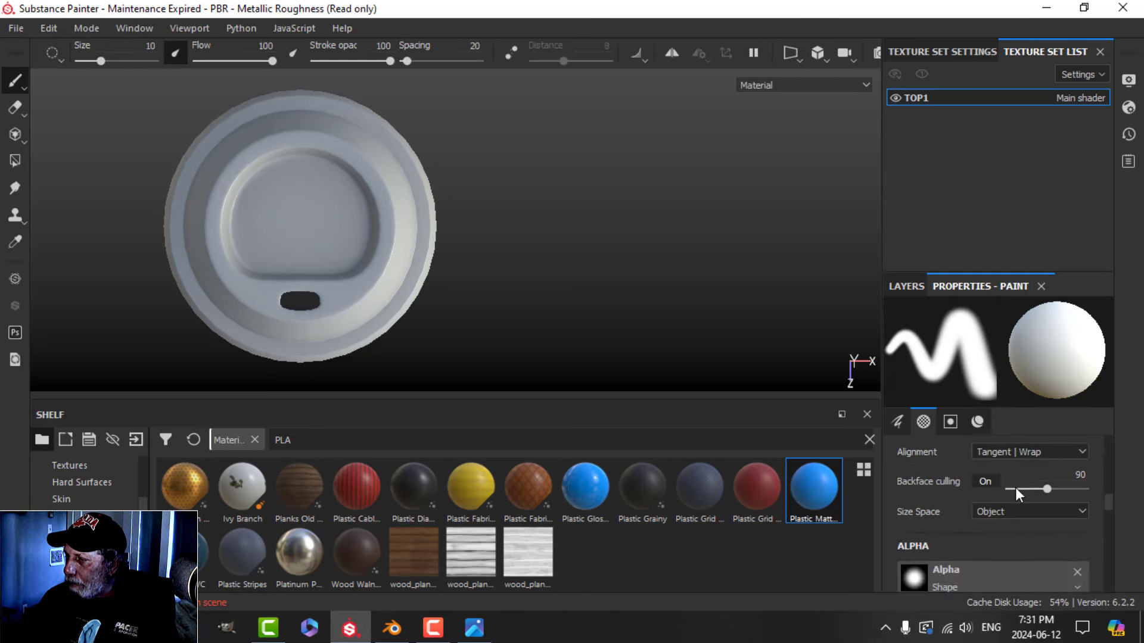
{"action": "scroll", "coordinate": [1007, 484], "scroll_direction": "down", "scroll_amount": 3}
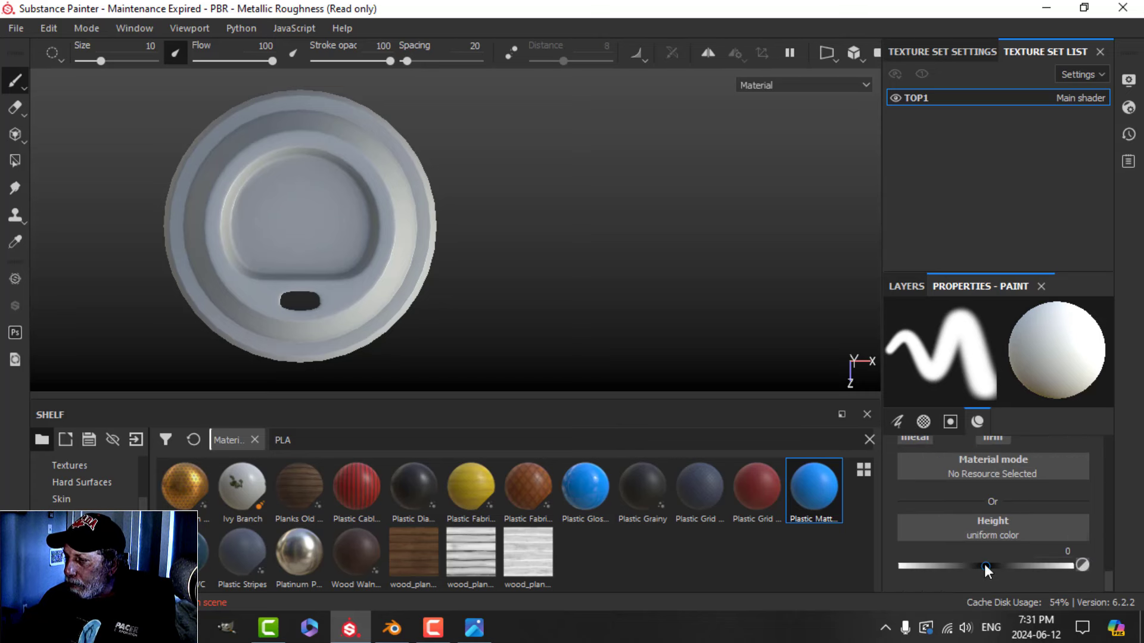
{"action": "left_click_drag", "start_coordinate": [984, 564], "coordinate": [1009, 566]}
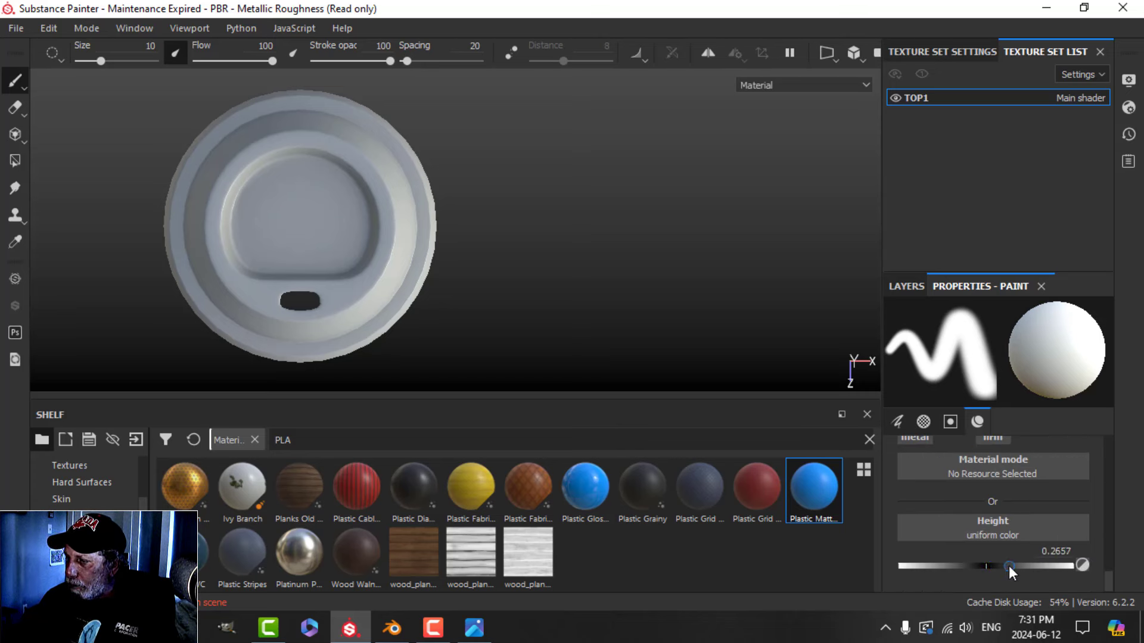
Add the vecteezy vintage coffee logo JPG from its Downloads subfolder to the resources for import
{"action": "left_click", "coordinate": [134, 439]}
{"action": "left_click", "coordinate": [661, 89]}
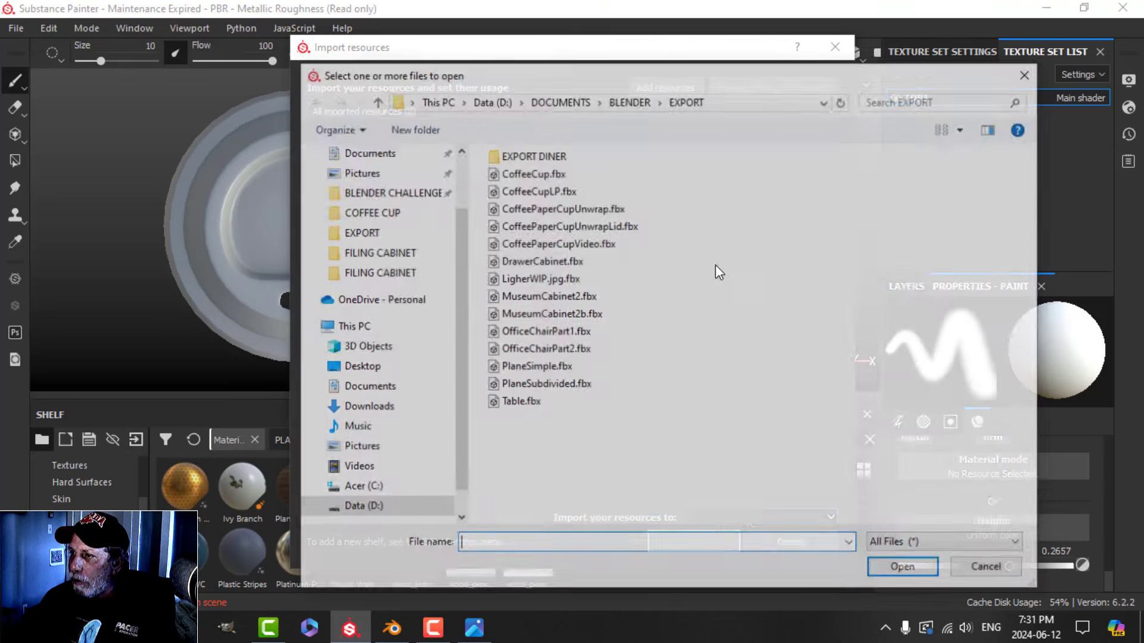
{"action": "scroll", "coordinate": [381, 181], "scroll_direction": "up", "scroll_amount": 1}
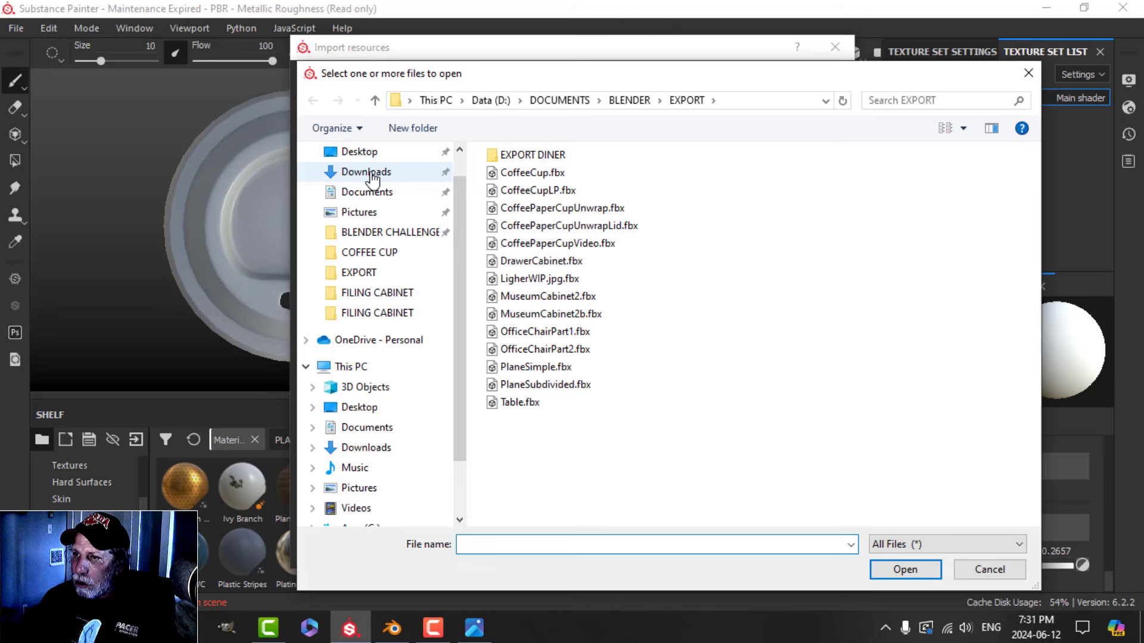
{"action": "left_click", "coordinate": [367, 172]}
{"action": "double_click", "coordinate": [572, 205]}
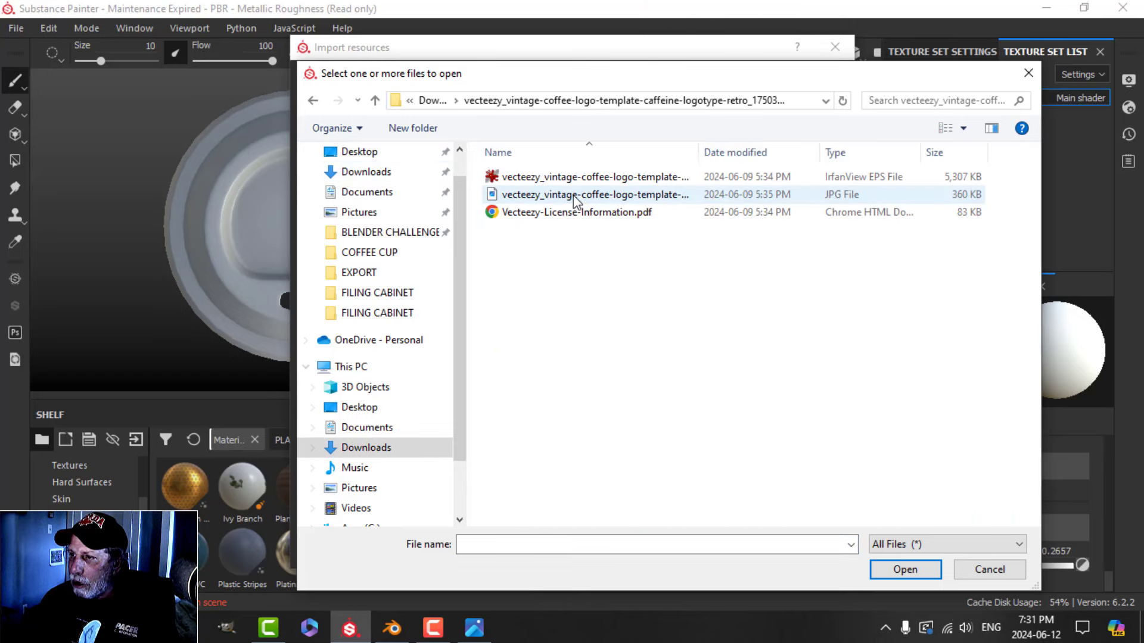
{"action": "left_click", "coordinate": [575, 196]}
{"action": "left_click", "coordinate": [905, 569]}
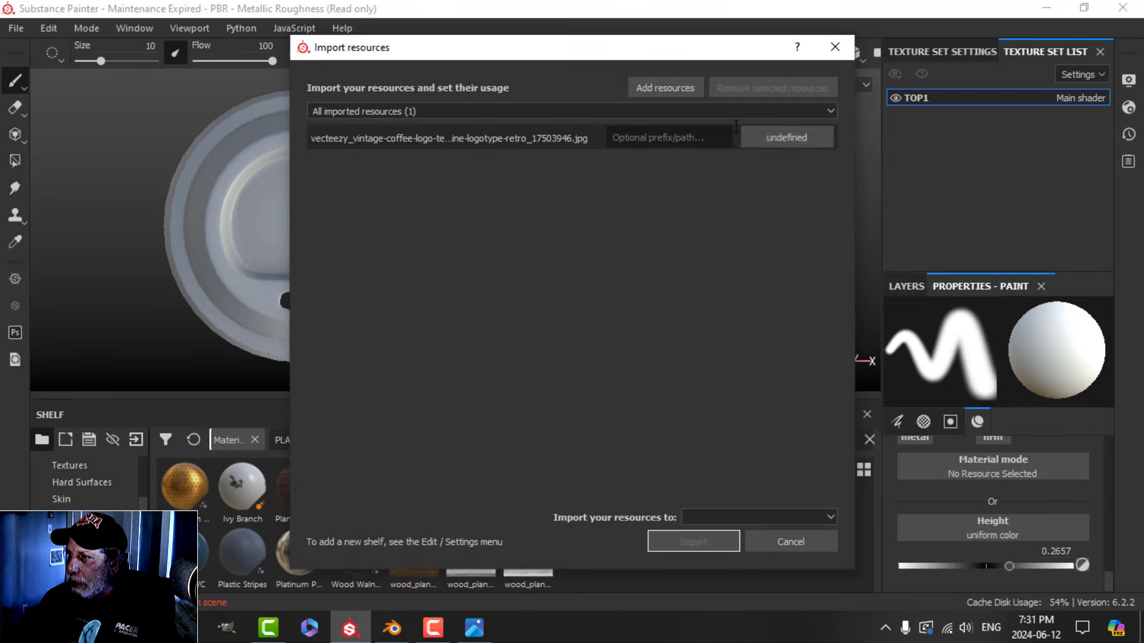
Define the coffee logo image as an alpha and import it into the current session
{"action": "left_click", "coordinate": [781, 136]}
{"action": "left_click", "coordinate": [789, 143]}
{"action": "left_click", "coordinate": [741, 516]}
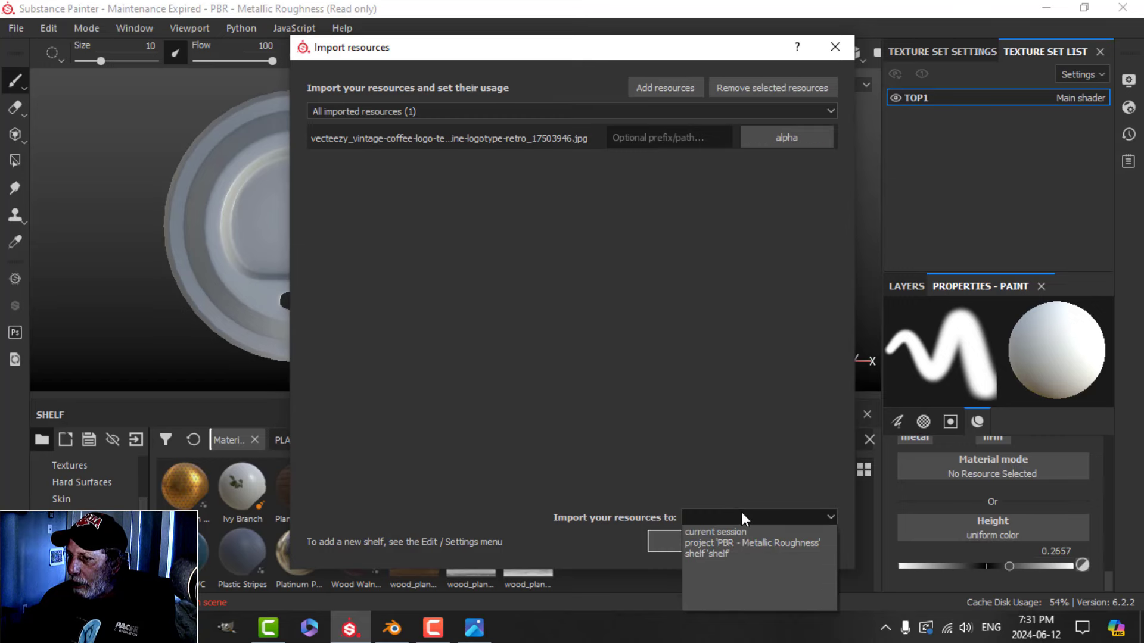
{"action": "left_click", "coordinate": [727, 530]}
{"action": "left_click", "coordinate": [693, 541]}
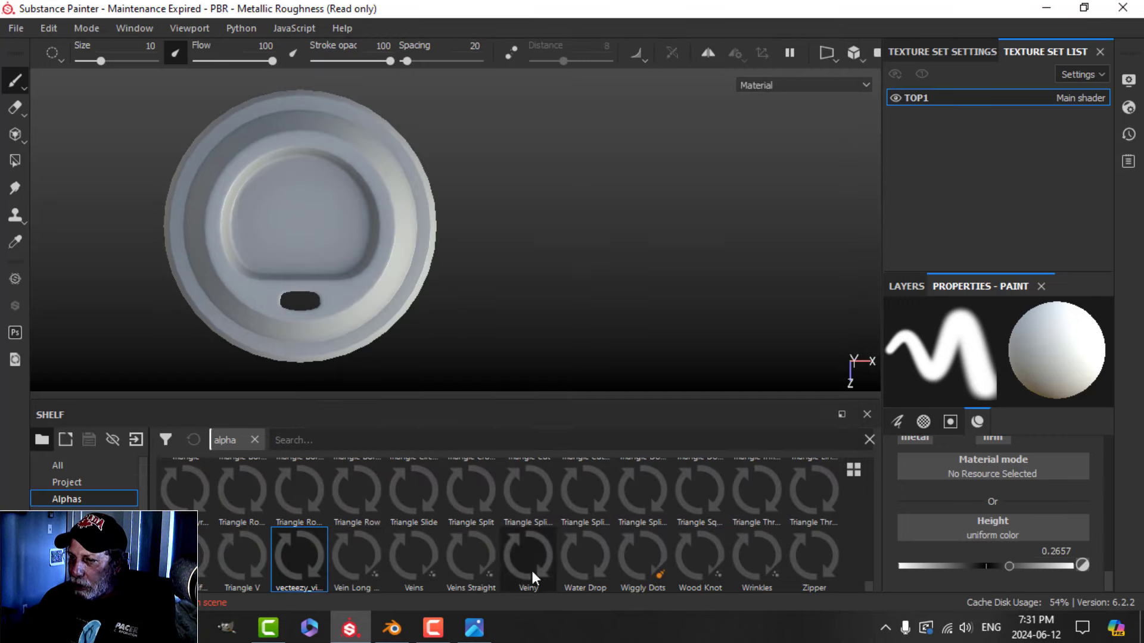
Load the coffee logo alpha on the brush, enlarge the brush to size 100 and stamp it once in the centre of the lid's recess
{"action": "left_click", "coordinate": [298, 545]}
{"action": "key", "text": "bracketright"}
{"action": "key", "text": "bracketright"}
{"action": "key", "text": "bracketright"}
{"action": "key", "text": "bracketright"}
{"action": "key", "text": "bracketright"}
{"action": "key", "text": "bracketright"}
{"action": "key", "text": "bracketright"}
{"action": "key", "text": "bracketright"}
{"action": "key", "text": "bracketright"}
{"action": "key", "text": "bracketright"}
{"action": "key", "text": "bracketright"}
{"action": "key", "text": "bracketright"}
{"action": "key", "text": "bracketright"}
{"action": "key", "text": "bracketright"}
{"action": "key", "text": "bracketright"}
{"action": "key", "text": "bracketright"}
{"action": "key", "text": "bracketright"}
{"action": "key", "text": "bracketright"}
{"action": "key", "text": "bracketright"}
{"action": "key", "text": "bracketright"}
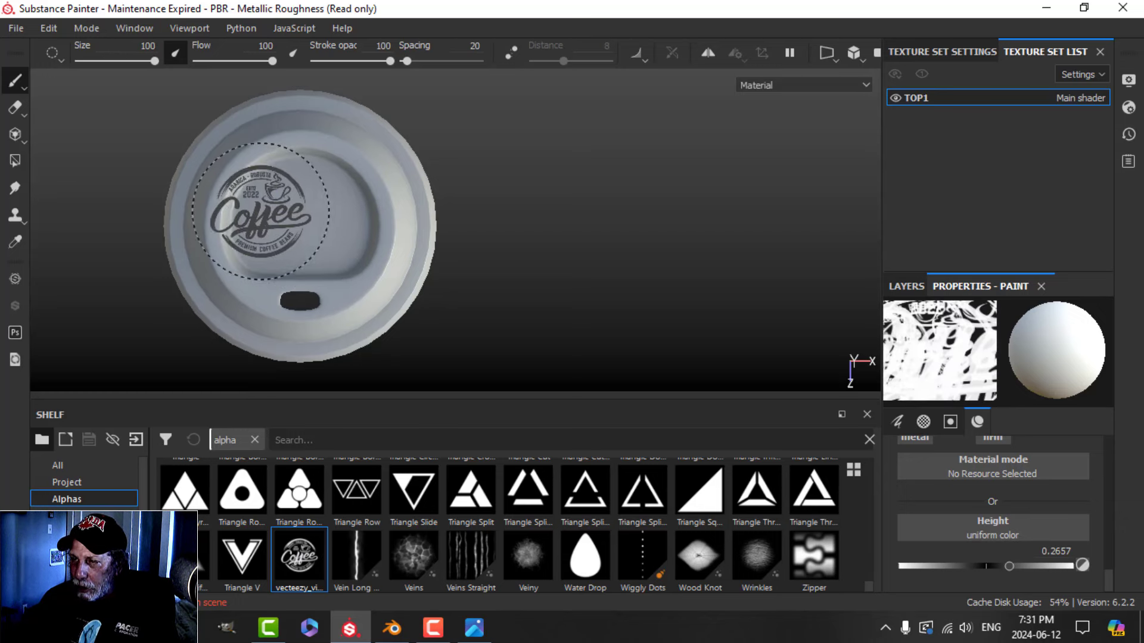
{"action": "middle_click_drag", "start_coordinate": [263, 214], "coordinate": [351, 223], "text": "alt"}
{"action": "scroll", "coordinate": [383, 223], "scroll_direction": "up", "scroll_amount": 2}
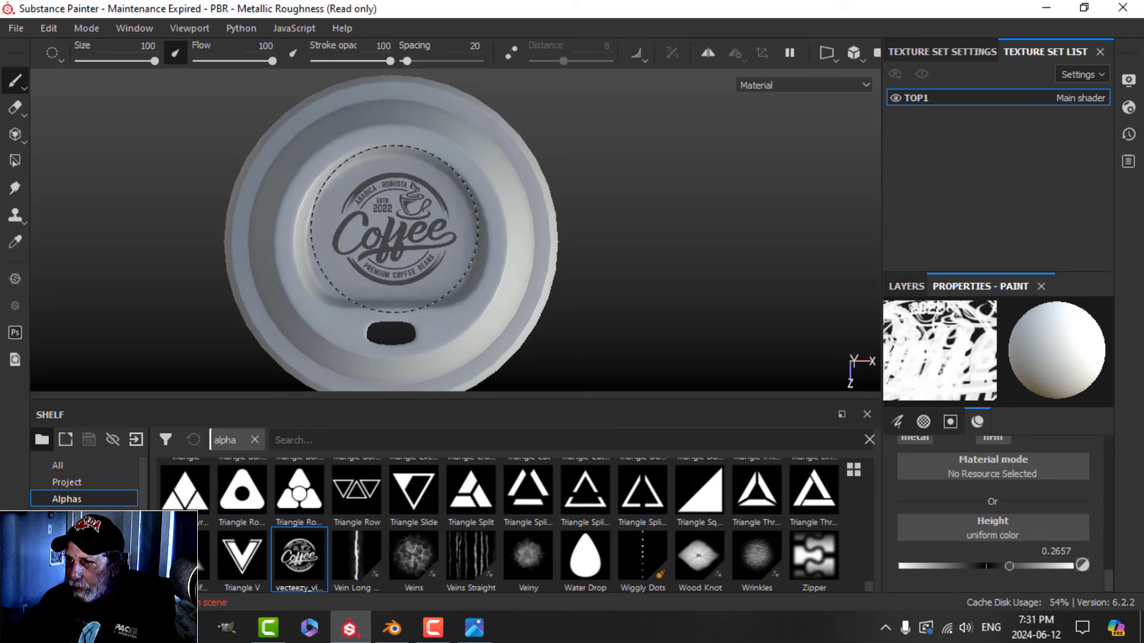
{"action": "left_click", "coordinate": [395, 229]}
Examine the embossed logo from an angle, and show the 3D and 2D views side by side with the full UV layout visible
{"action": "scroll", "coordinate": [479, 277], "scroll_direction": "down", "scroll_amount": 2}
{"action": "left_click_drag", "start_coordinate": [479, 277], "coordinate": [510, 238], "text": "alt"}
{"action": "left_click_drag", "start_coordinate": [529, 294], "coordinate": [560, 238], "text": "alt"}
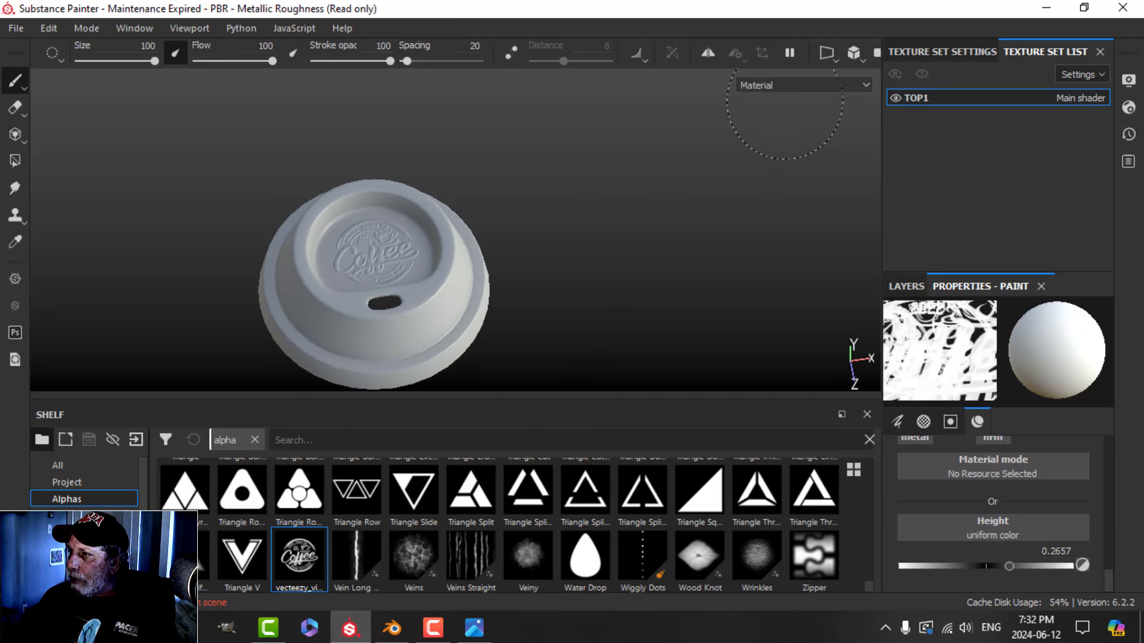
{"action": "left_click", "coordinate": [852, 52]}
{"action": "left_click", "coordinate": [835, 55]}
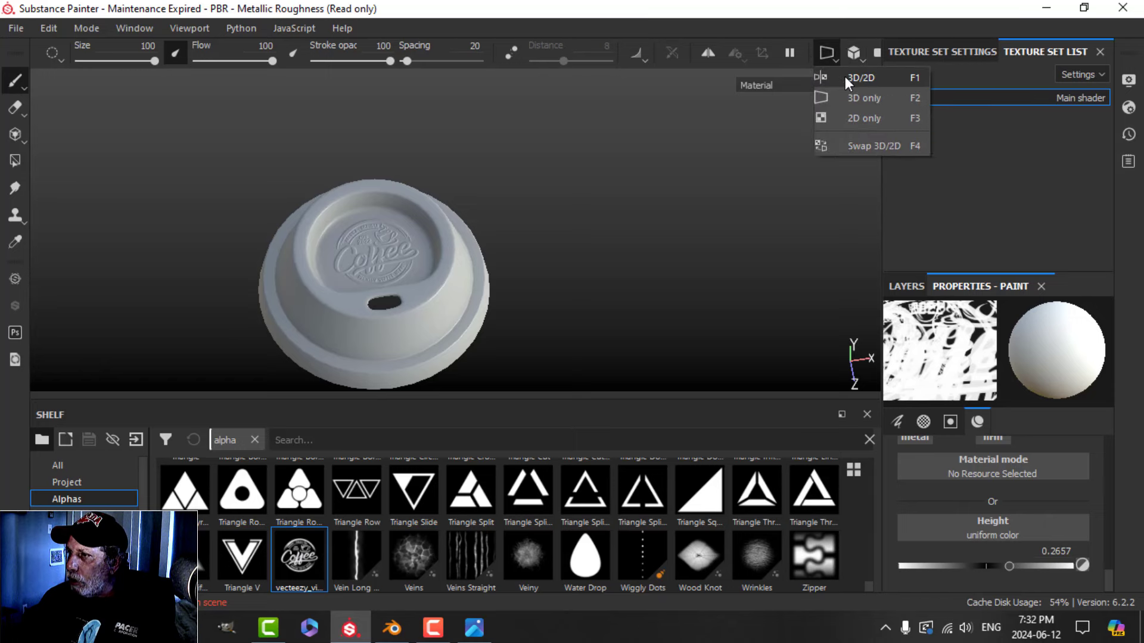
{"action": "left_click", "coordinate": [845, 76]}
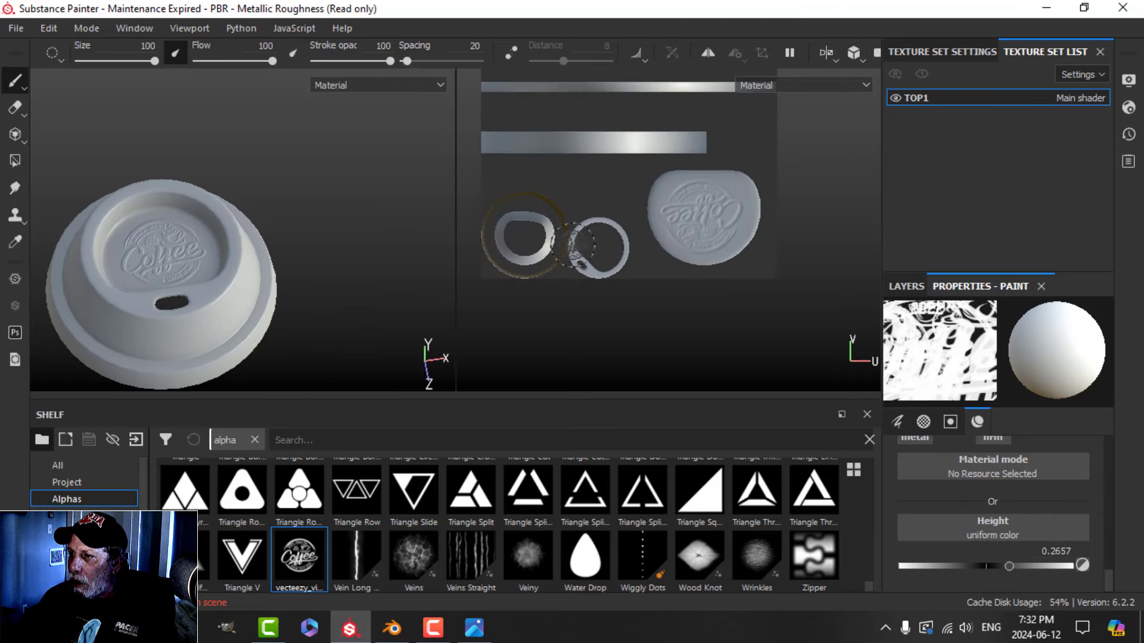
{"action": "scroll", "coordinate": [612, 254], "scroll_direction": "down", "scroll_amount": 2}
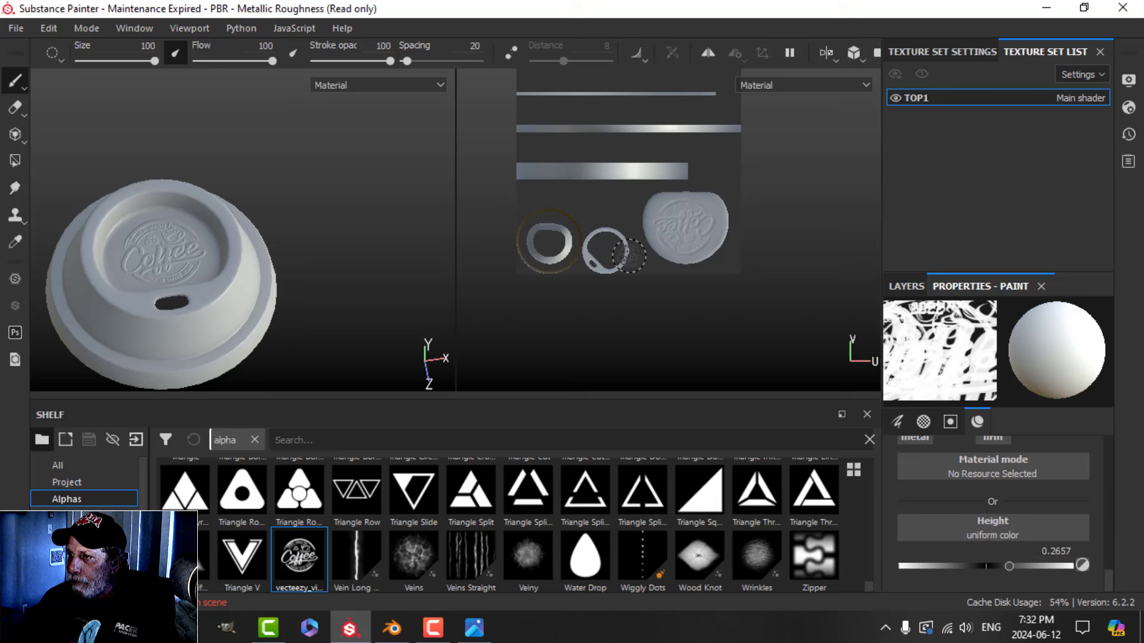
{"action": "middle_click_drag", "start_coordinate": [598, 216], "coordinate": [633, 298], "text": "alt"}
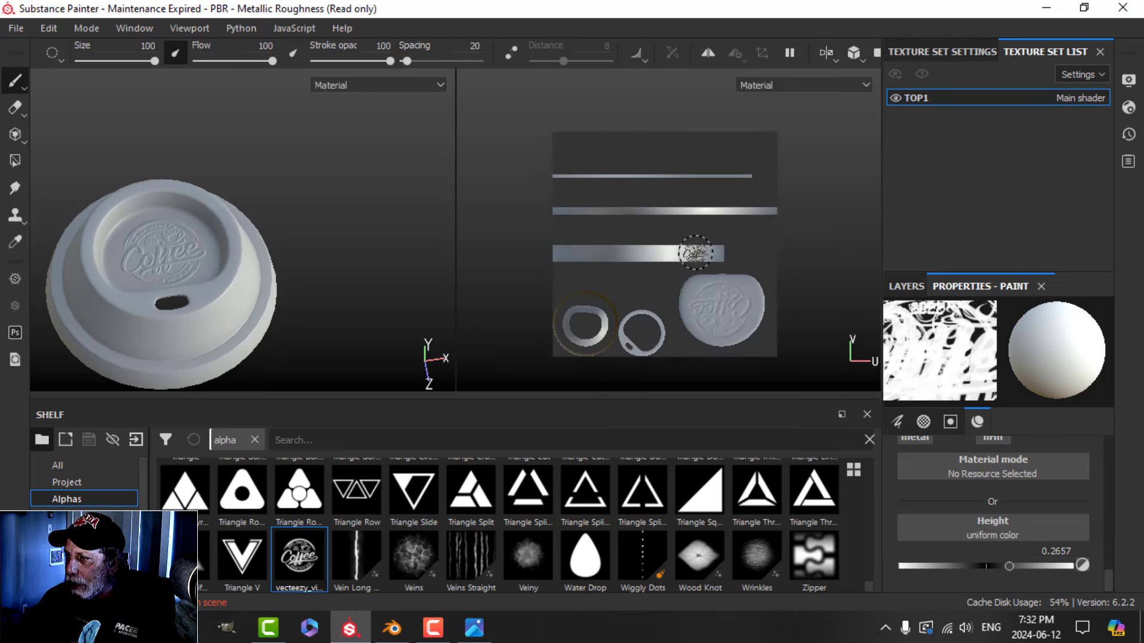
Add another paint layer above Layer 1 and set its brush height to 0.1787 using the height channel only
{"action": "left_click", "coordinate": [907, 286]}
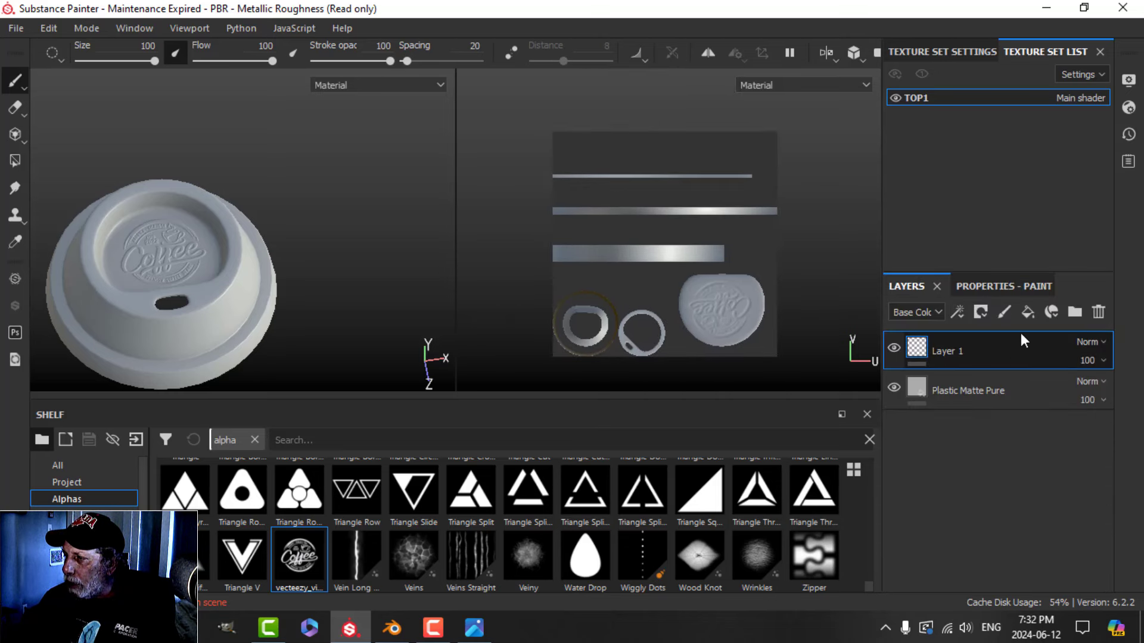
{"action": "left_click", "coordinate": [1005, 311]}
{"action": "left_click", "coordinate": [1004, 286]}
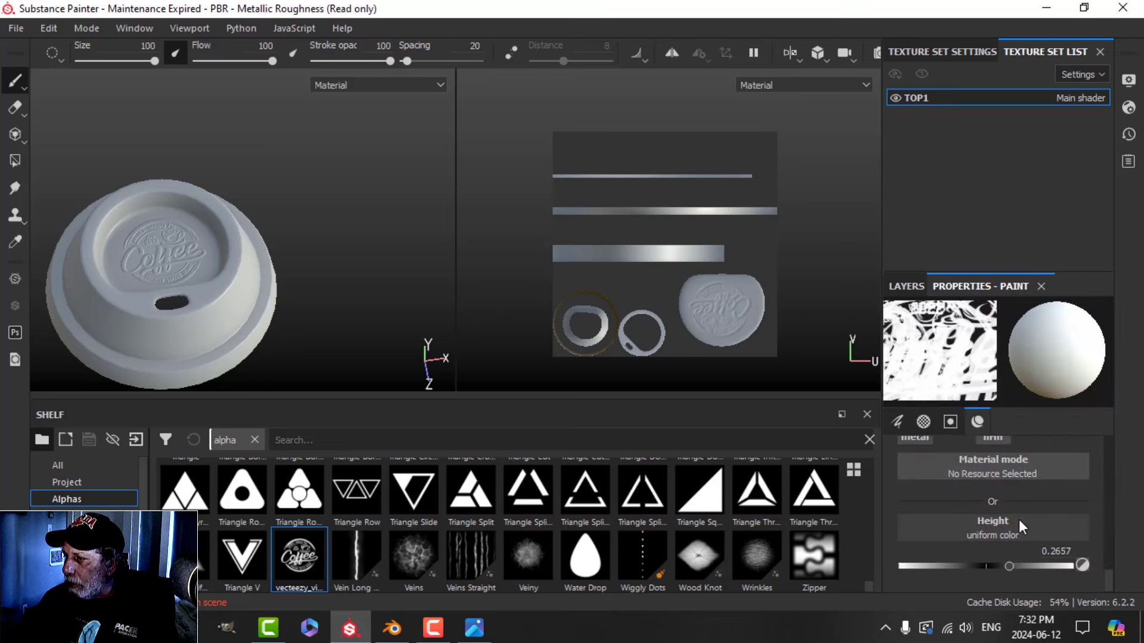
{"action": "left_click_drag", "start_coordinate": [1008, 566], "coordinate": [1001, 566]}
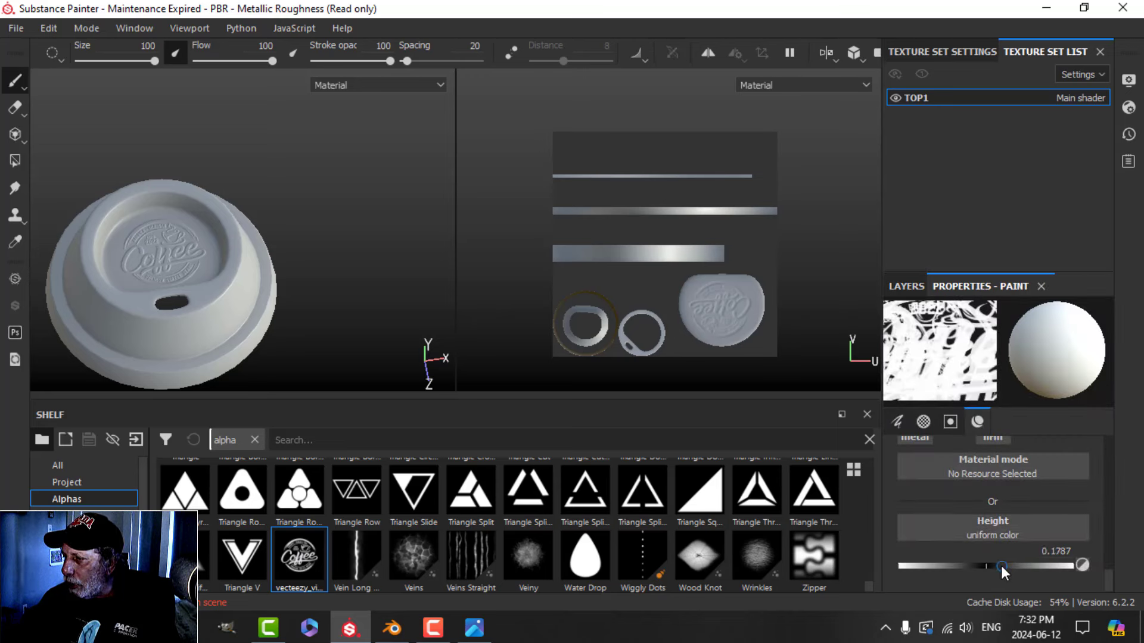
Search the alphas for FONT and load the Courier font alpha on the brush
{"action": "scroll", "coordinate": [707, 253], "scroll_direction": "up", "scroll_amount": 1}
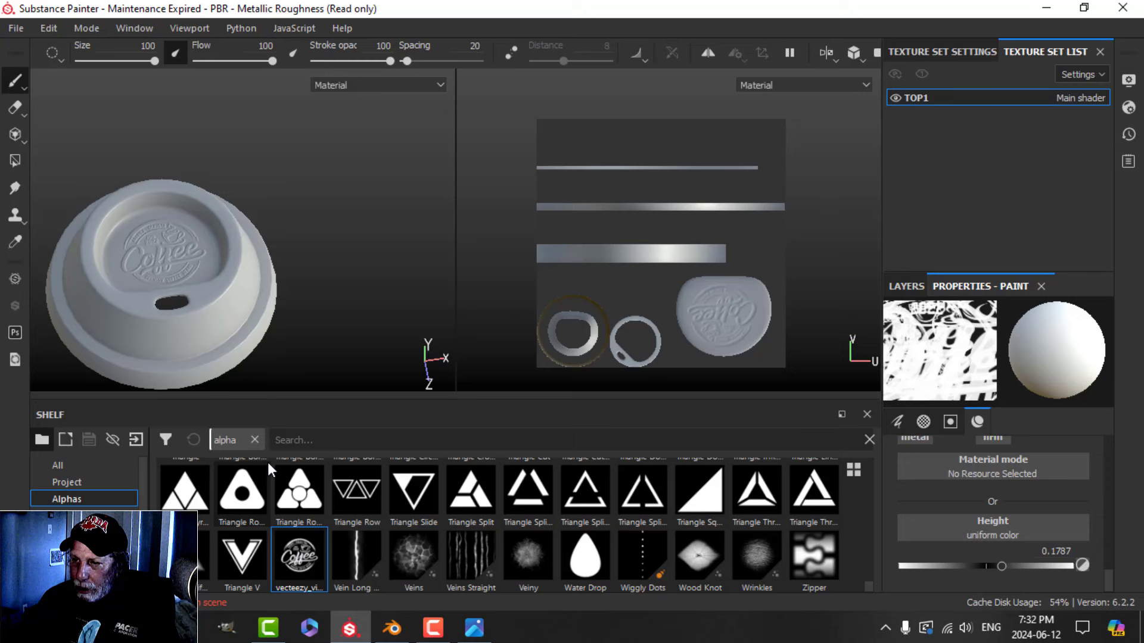
{"action": "left_click", "coordinate": [277, 441]}
{"action": "type", "text": "FONT"}
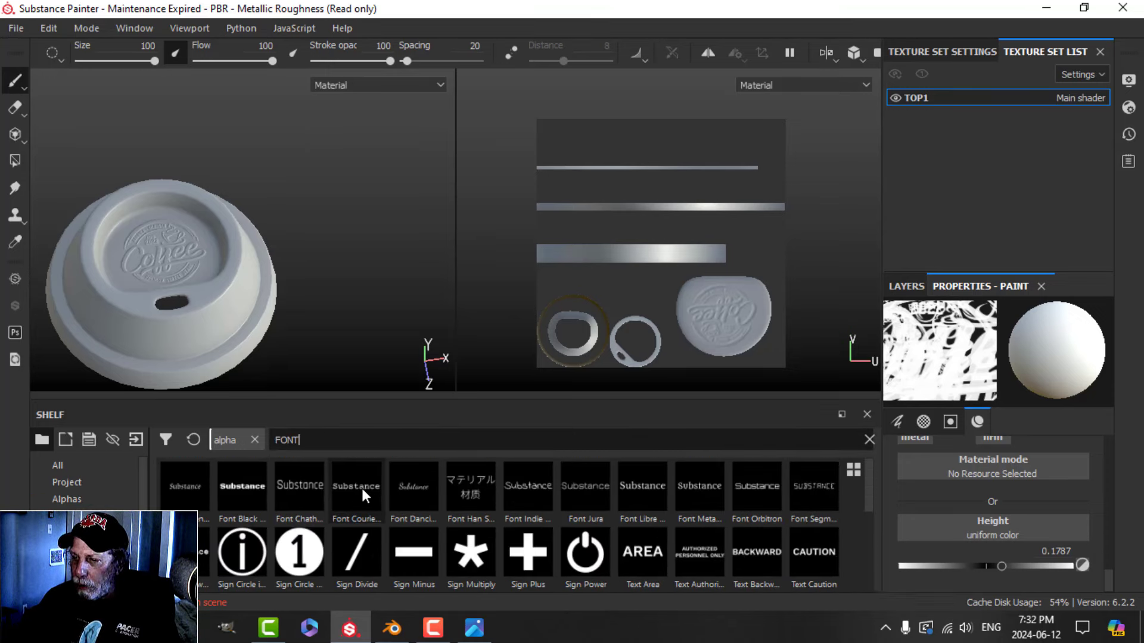
{"action": "left_click", "coordinate": [362, 488]}
Replace the font alpha's text with CAUTION HOT
{"action": "scroll", "coordinate": [969, 480], "scroll_direction": "down", "scroll_amount": 3}
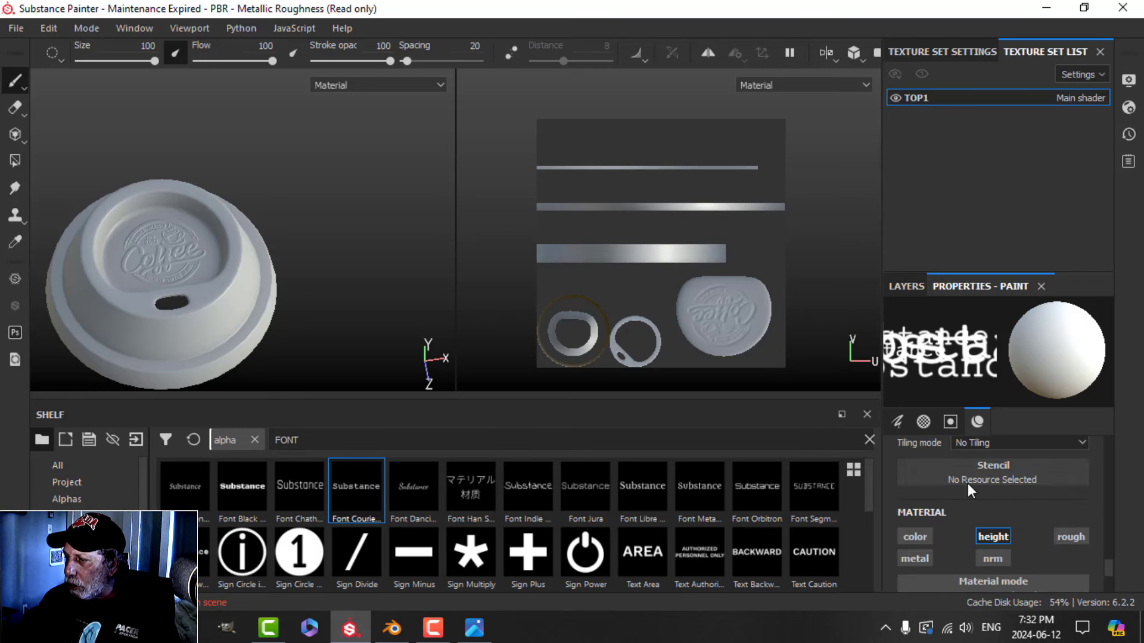
{"action": "scroll", "coordinate": [968, 484], "scroll_direction": "down", "scroll_amount": 2}
{"action": "scroll", "coordinate": [966, 487], "scroll_direction": "up", "scroll_amount": 4}
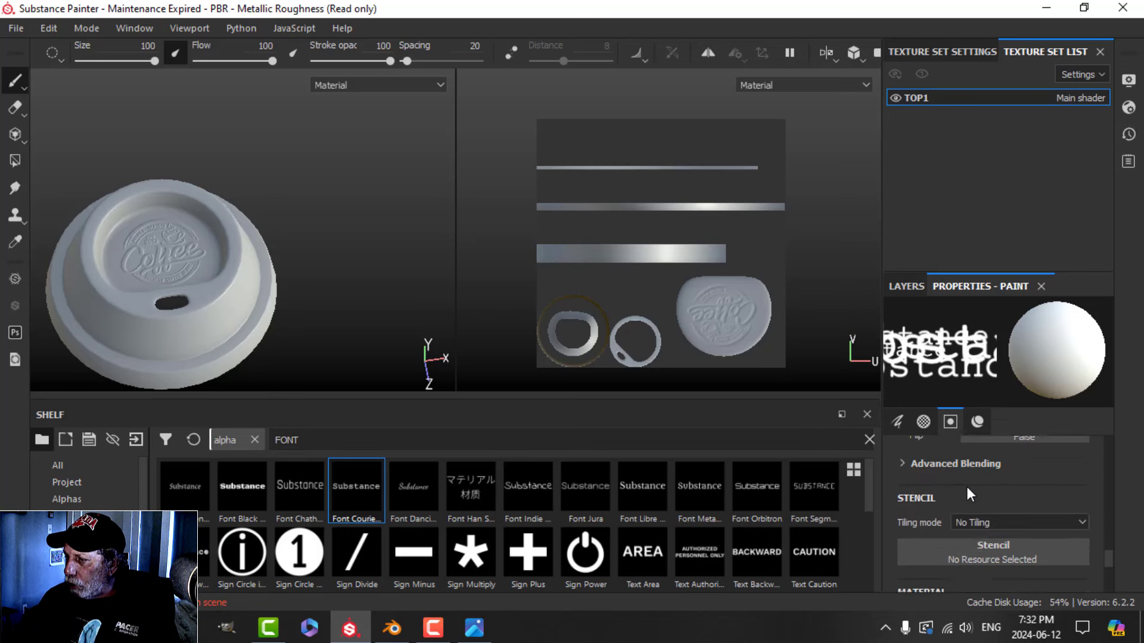
{"action": "scroll", "coordinate": [967, 487], "scroll_direction": "up", "scroll_amount": 6}
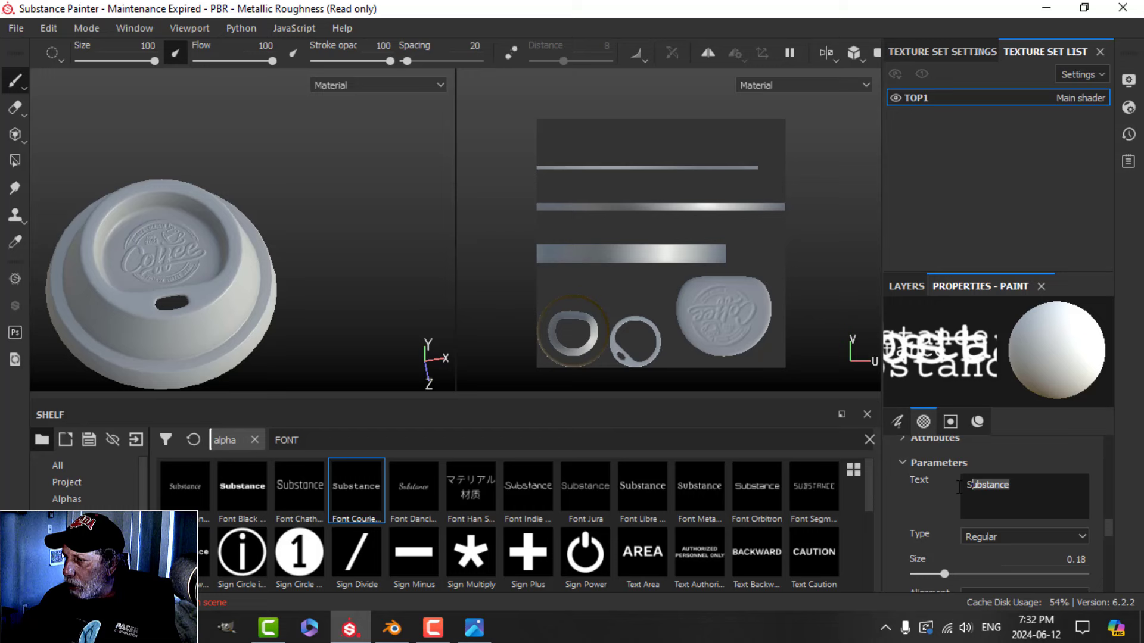
{"action": "key", "text": "Caps_Lock"}
{"action": "type", "text": "caution"}
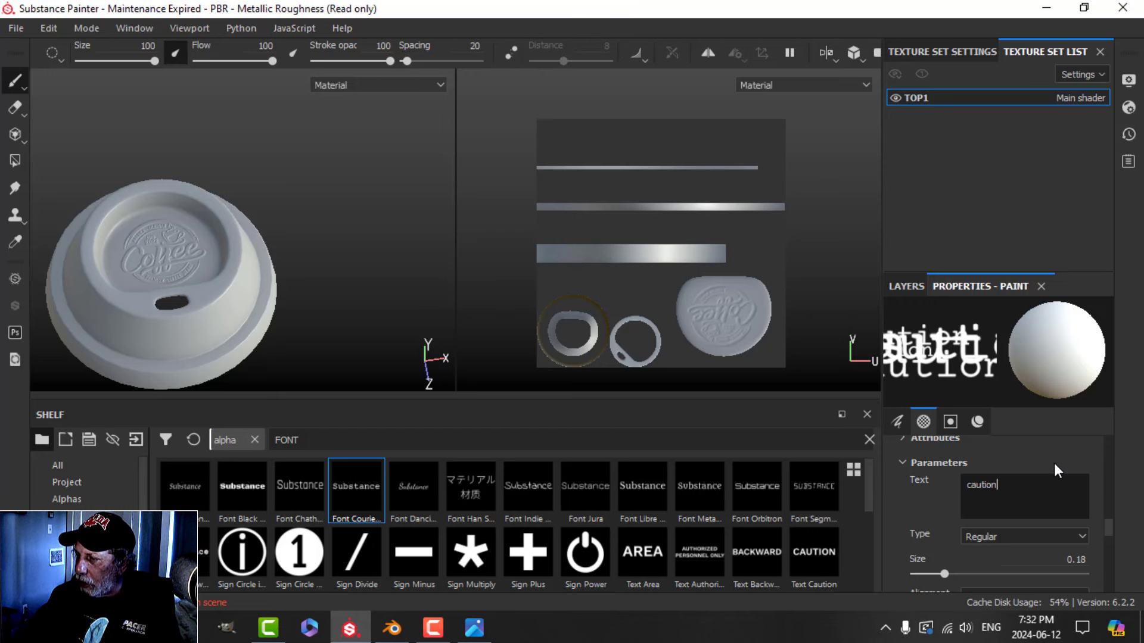
{"action": "key", "text": "BackSpace"}
{"action": "key", "text": "BackSpace"}
{"action": "key", "text": "BackSpace"}
{"action": "key", "text": "BackSpace"}
{"action": "key", "text": "BackSpace"}
{"action": "key", "text": "Caps_Lock"}
{"action": "type", "text": "CA"}
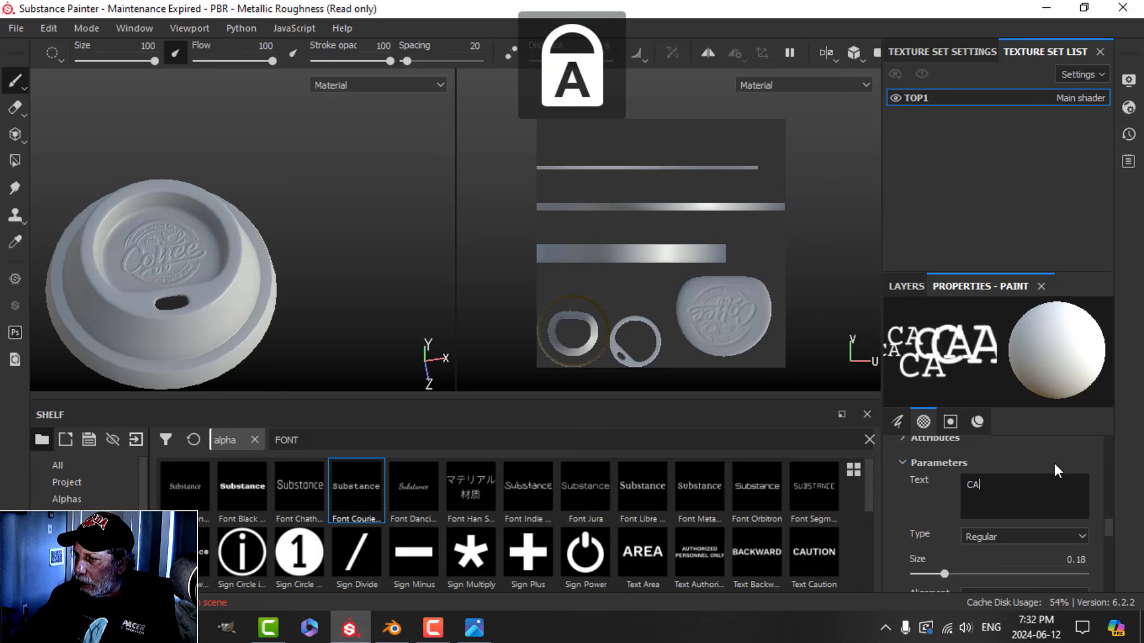
{"action": "type", "text": "UTION HOT"}
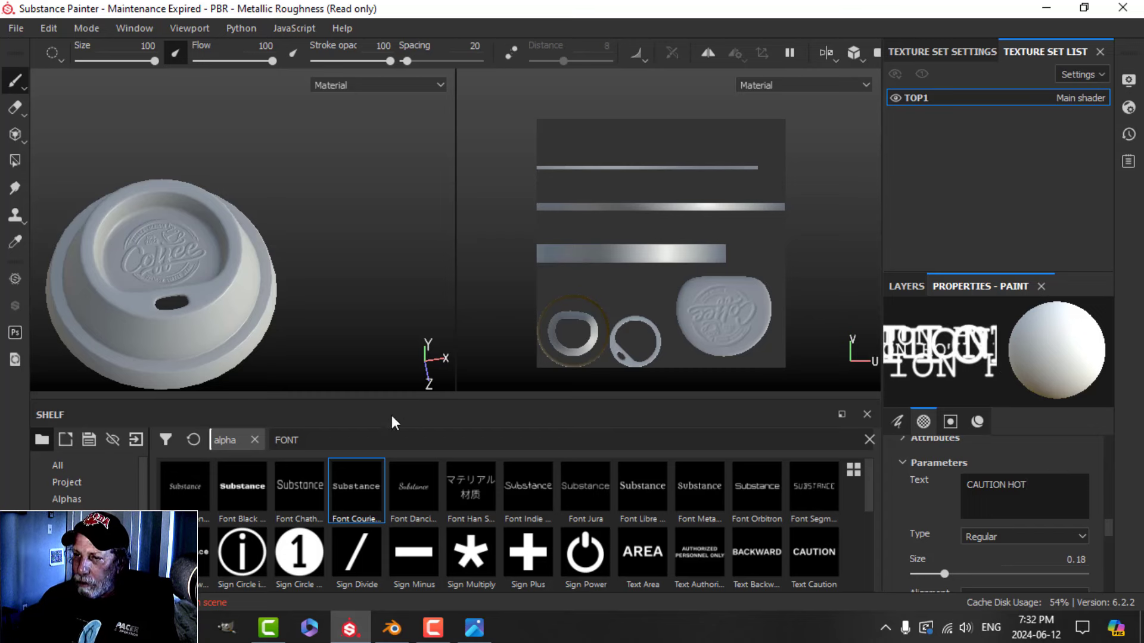
Reduce the font alpha's text size to 0.1 and set the brush's size space to Texture
{"action": "mouse_move", "coordinate": [280, 281]}
{"action": "left_mouse_down", "text": "alt"}
{"action": "mouse_move", "coordinate": [355, 237]}
{"action": "mouse_move", "coordinate": [302, 204]}
{"action": "mouse_move", "coordinate": [245, 255]}
{"action": "mouse_move", "coordinate": [365, 286]}
{"action": "left_mouse_up", "text": "alt"}
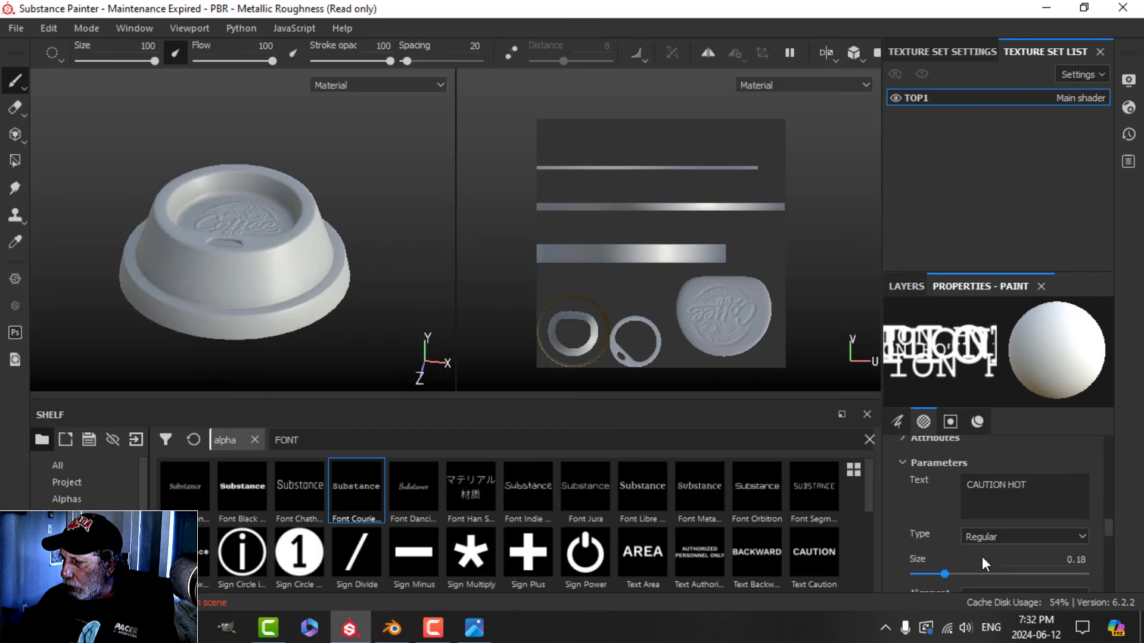
{"action": "left_click_drag", "start_coordinate": [947, 573], "coordinate": [931, 574]}
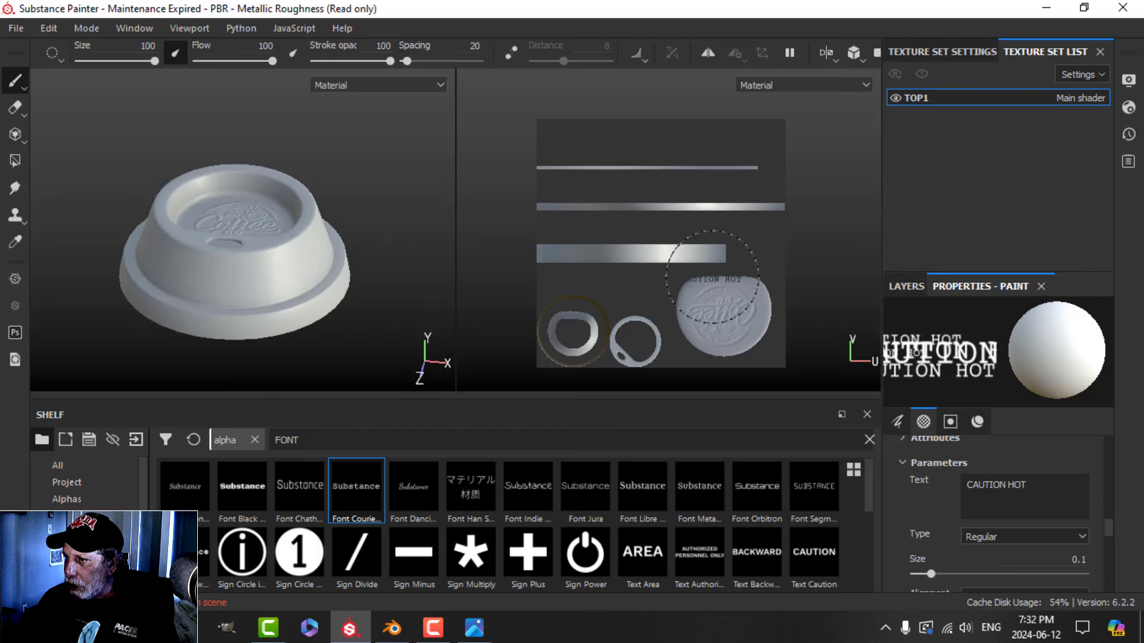
{"action": "scroll", "coordinate": [681, 243], "scroll_direction": "up", "scroll_amount": 3}
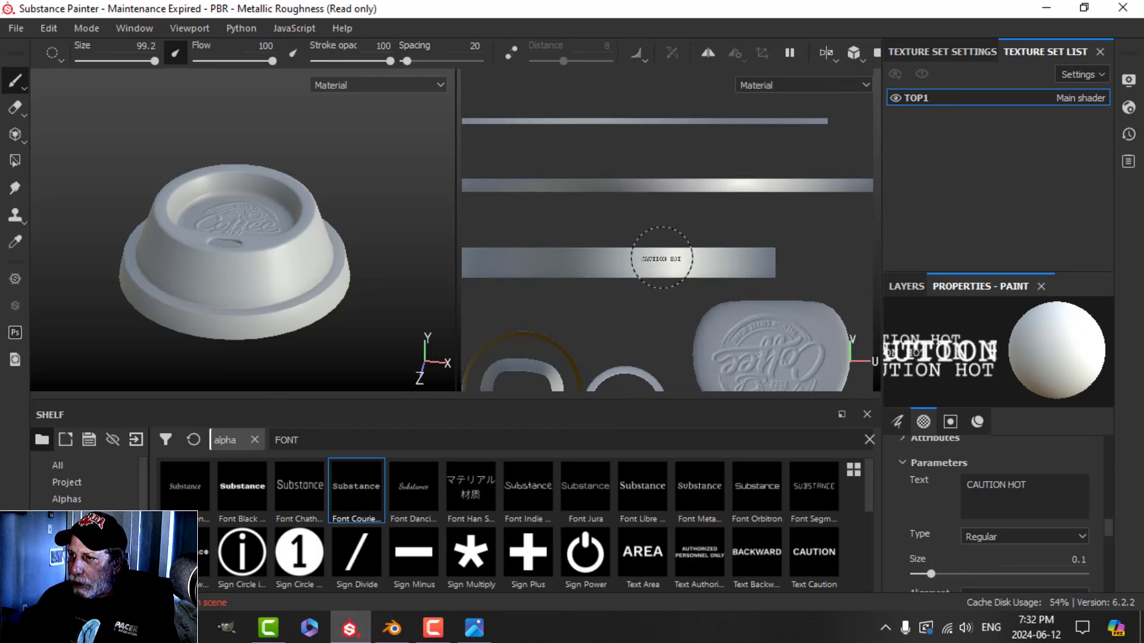
{"action": "scroll", "coordinate": [661, 258], "scroll_direction": "down", "scroll_amount": 4}
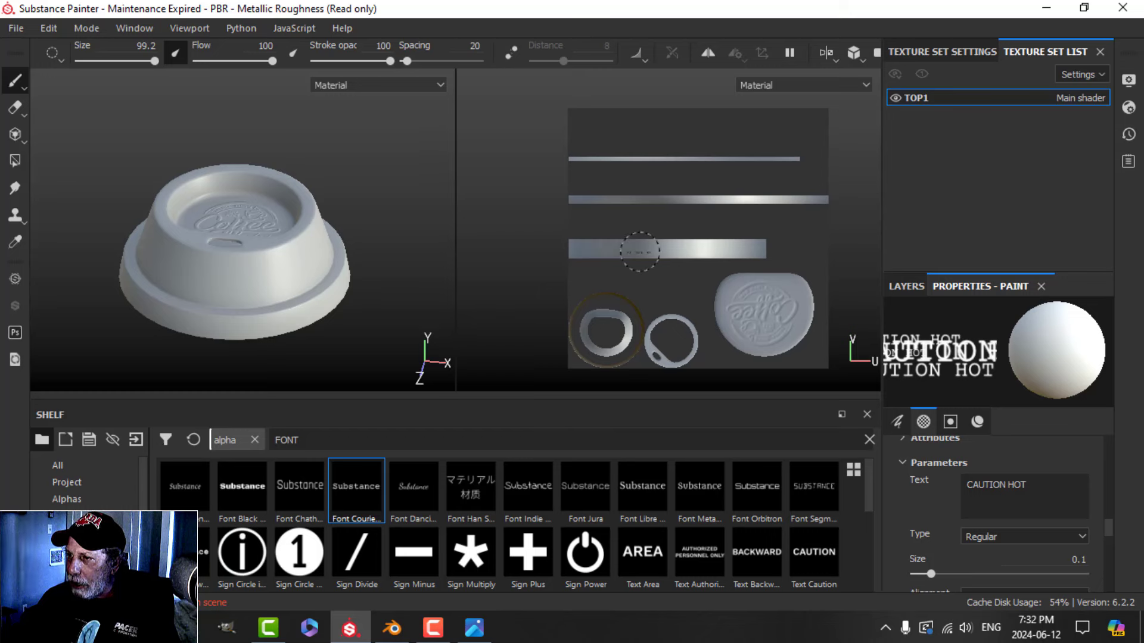
{"action": "scroll", "coordinate": [1013, 523], "scroll_direction": "up", "scroll_amount": 5}
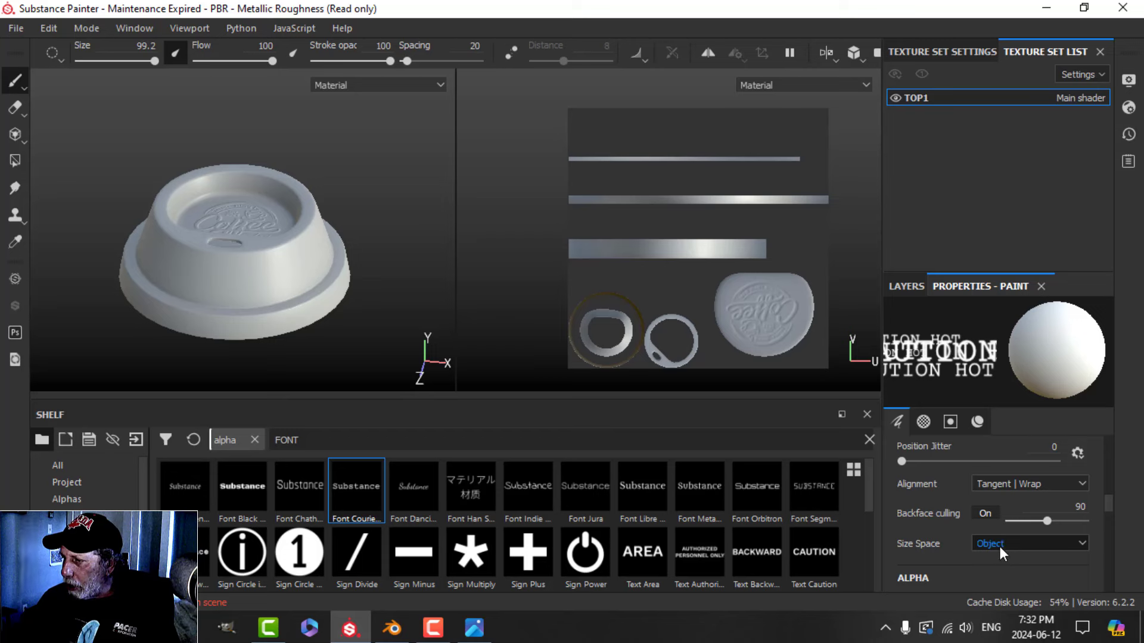
{"action": "left_click", "coordinate": [998, 545]}
{"action": "left_click", "coordinate": [997, 576]}
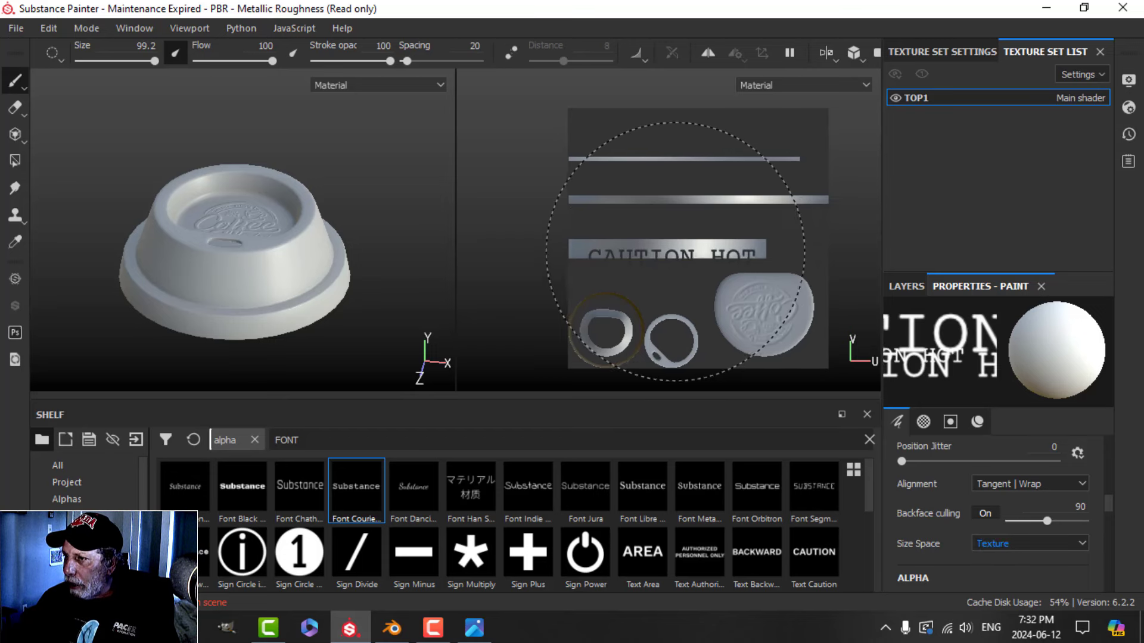
Reduce the brush to size 50.69 and try stamping CAUTION HOT on the widest UV strip
{"action": "right_click_drag", "start_coordinate": [690, 239], "coordinate": [687, 238], "text": "ctrl"}
{"action": "scroll", "coordinate": [688, 239], "scroll_direction": "up", "scroll_amount": 2}
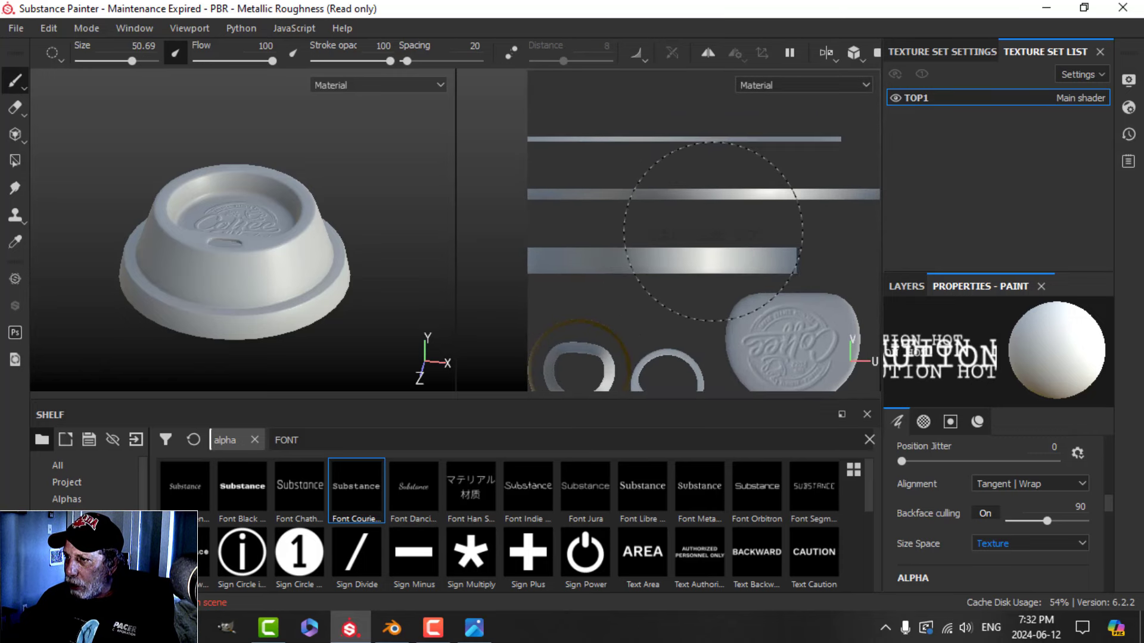
{"action": "middle_click_drag", "start_coordinate": [713, 232], "coordinate": [684, 179], "text": "alt"}
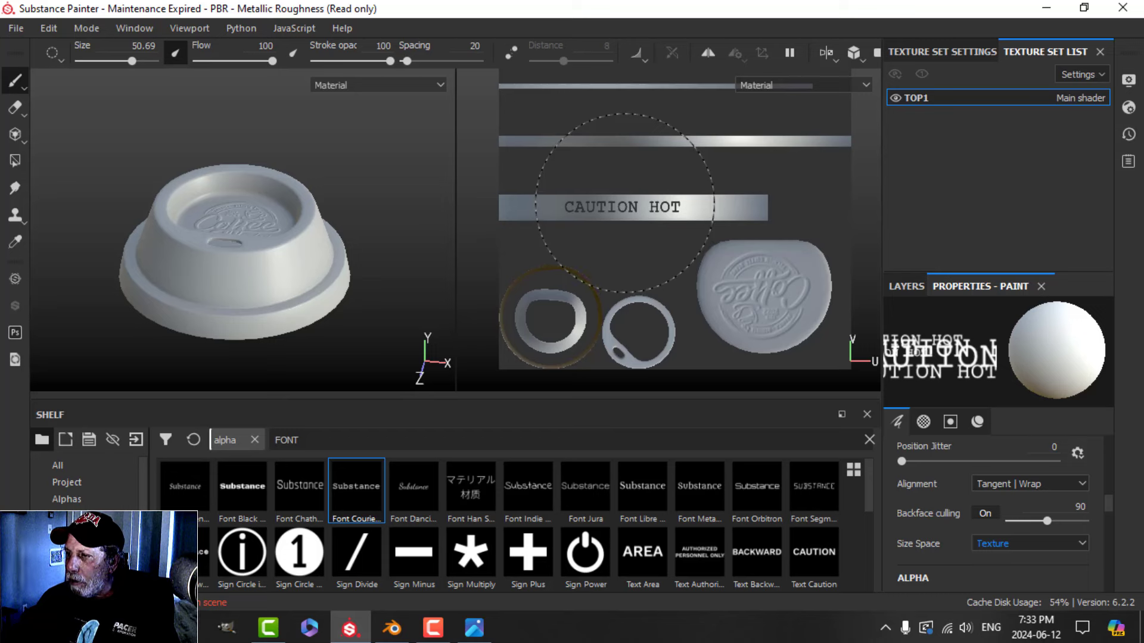
{"action": "left_click", "coordinate": [624, 202]}
{"action": "mouse_move", "coordinate": [280, 255]}
{"action": "left_mouse_down", "text": "alt"}
{"action": "mouse_move", "coordinate": [345, 235]}
{"action": "mouse_move", "coordinate": [423, 235]}
{"action": "mouse_move", "coordinate": [428, 251]}
{"action": "mouse_move", "coordinate": [387, 269]}
{"action": "left_mouse_up", "text": "alt"}
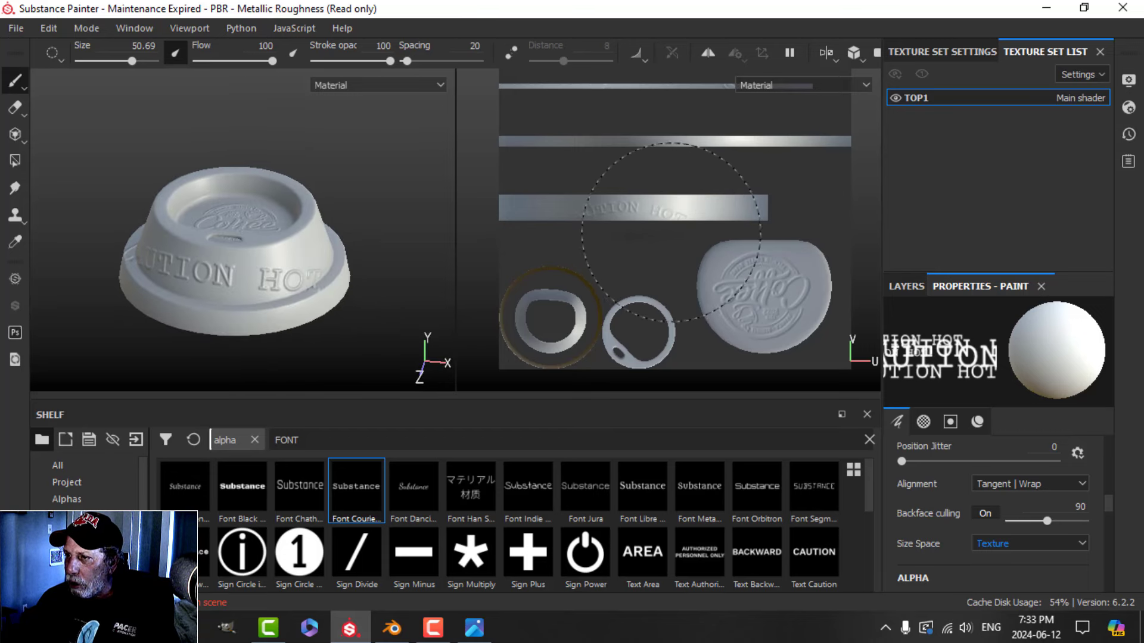
Set the brush alignment to UV
{"action": "scroll", "coordinate": [671, 232], "scroll_direction": "up", "scroll_amount": 1}
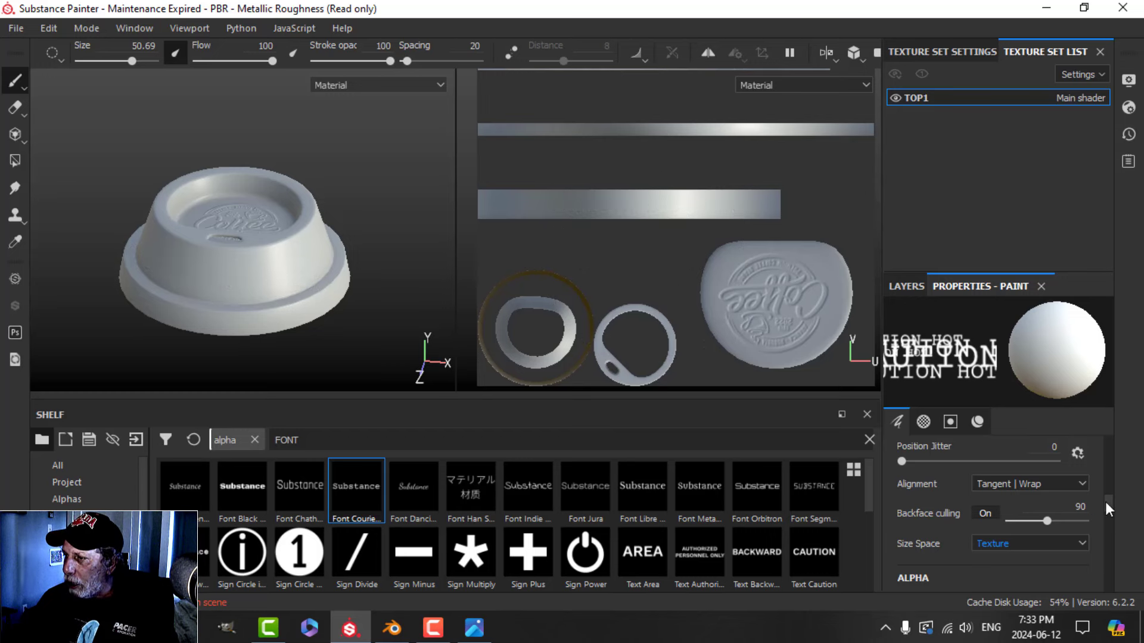
{"action": "scroll", "coordinate": [1023, 502], "scroll_direction": "up", "scroll_amount": 1}
{"action": "scroll", "coordinate": [1023, 501], "scroll_direction": "down", "scroll_amount": 1}
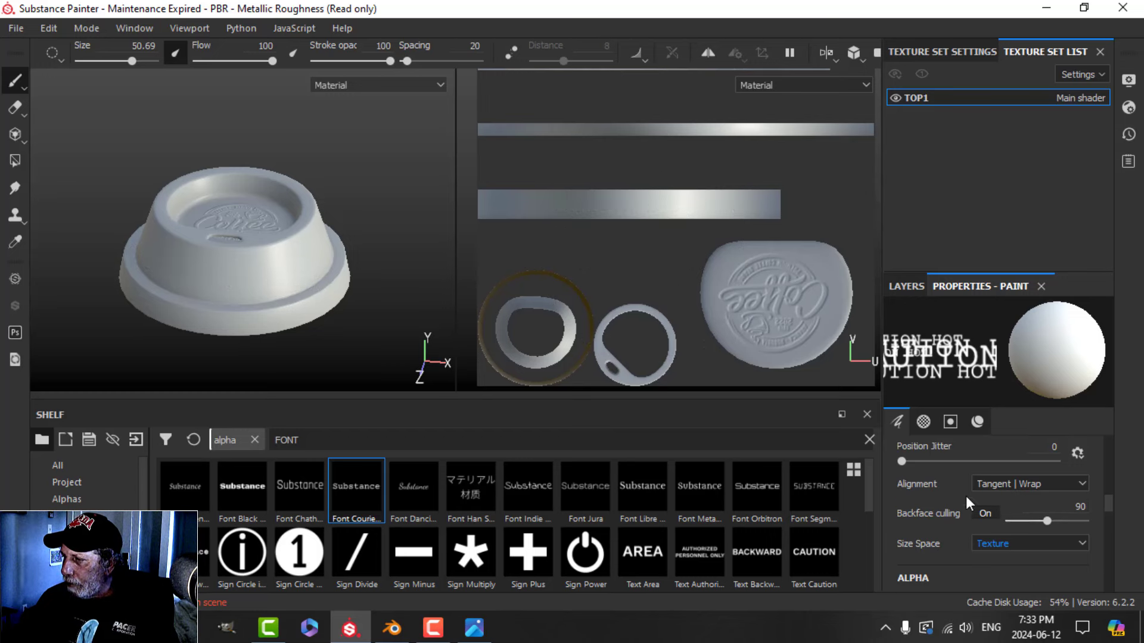
{"action": "left_click", "coordinate": [1013, 484]}
{"action": "left_click", "coordinate": [995, 531]}
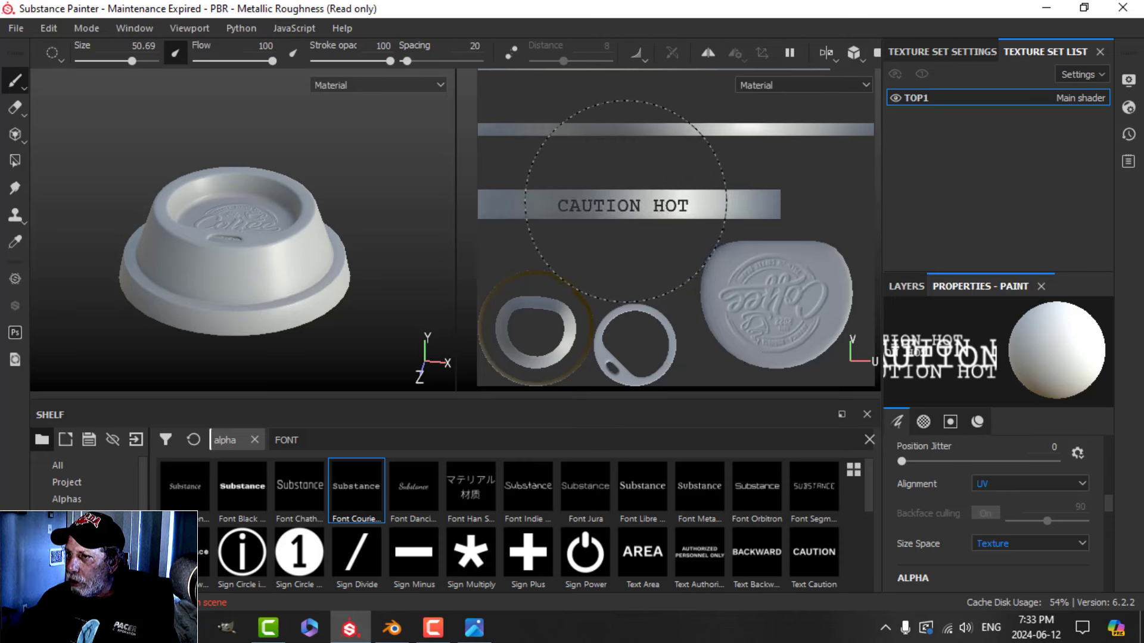
Stamp CAUTION HOT on the widest UV strip with UV alignment, check it on the lid's side and undo it
{"action": "left_click", "coordinate": [625, 199]}
{"action": "mouse_move", "coordinate": [361, 306]}
{"action": "left_mouse_down", "text": "alt"}
{"action": "mouse_move", "coordinate": [387, 269]}
{"action": "mouse_move", "coordinate": [470, 263]}
{"action": "mouse_move", "coordinate": [409, 276]}
{"action": "mouse_move", "coordinate": [250, 255]}
{"action": "mouse_move", "coordinate": [340, 273]}
{"action": "left_mouse_up", "text": "alt"}
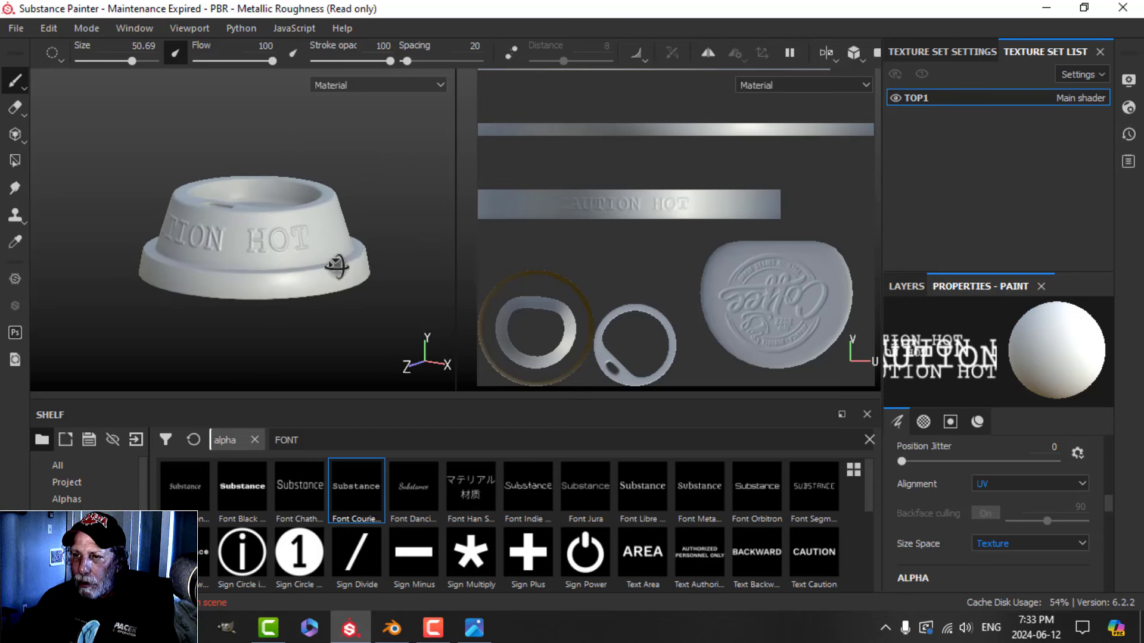
{"action": "key", "text": "ctrl+z"}
Reduce the brush to size 35.51 to fit the middle UV strip, and hide the panels to enlarge the 3D and 2D views
{"action": "middle_click_drag", "start_coordinate": [700, 199], "coordinate": [696, 248], "text": "alt"}
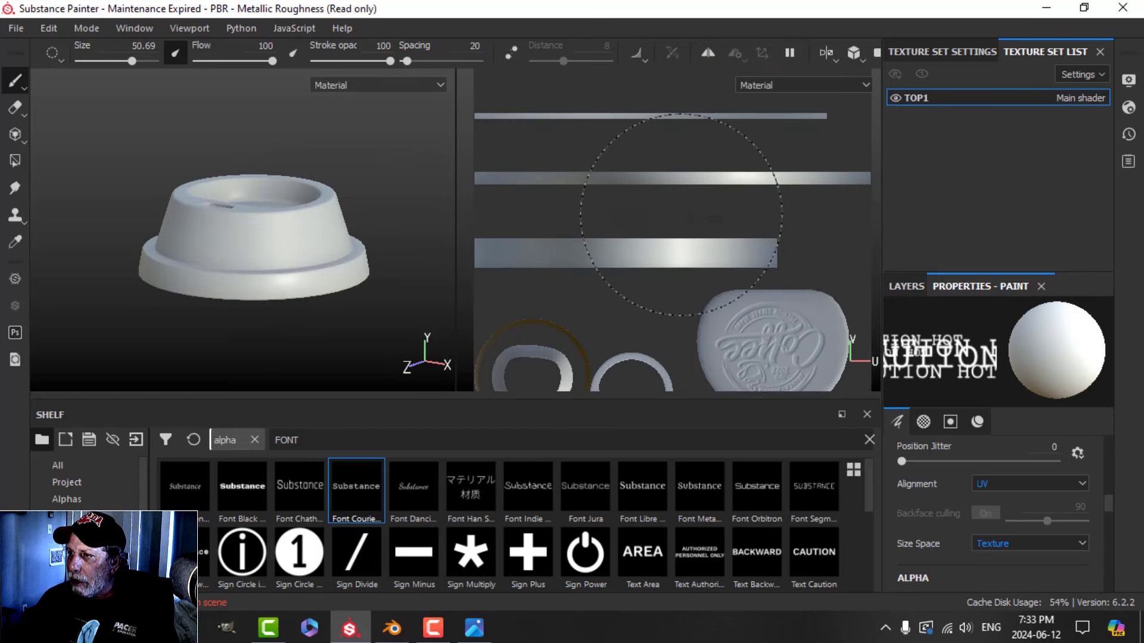
{"action": "middle_click_drag", "start_coordinate": [668, 193], "coordinate": [664, 242], "text": "alt"}
{"action": "mouse_move", "coordinate": [662, 224]}
{"action": "right_mouse_down", "text": "ctrl"}
{"action": "mouse_move", "coordinate": [632, 224]}
{"action": "mouse_move", "coordinate": [659, 224]}
{"action": "right_mouse_up", "text": "ctrl"}
{"action": "mouse_move", "coordinate": [725, 235]}
{"action": "middle_mouse_down", "text": "alt"}
{"action": "mouse_move", "coordinate": [693, 227]}
{"action": "mouse_move", "coordinate": [726, 226]}
{"action": "middle_mouse_up", "text": "alt"}
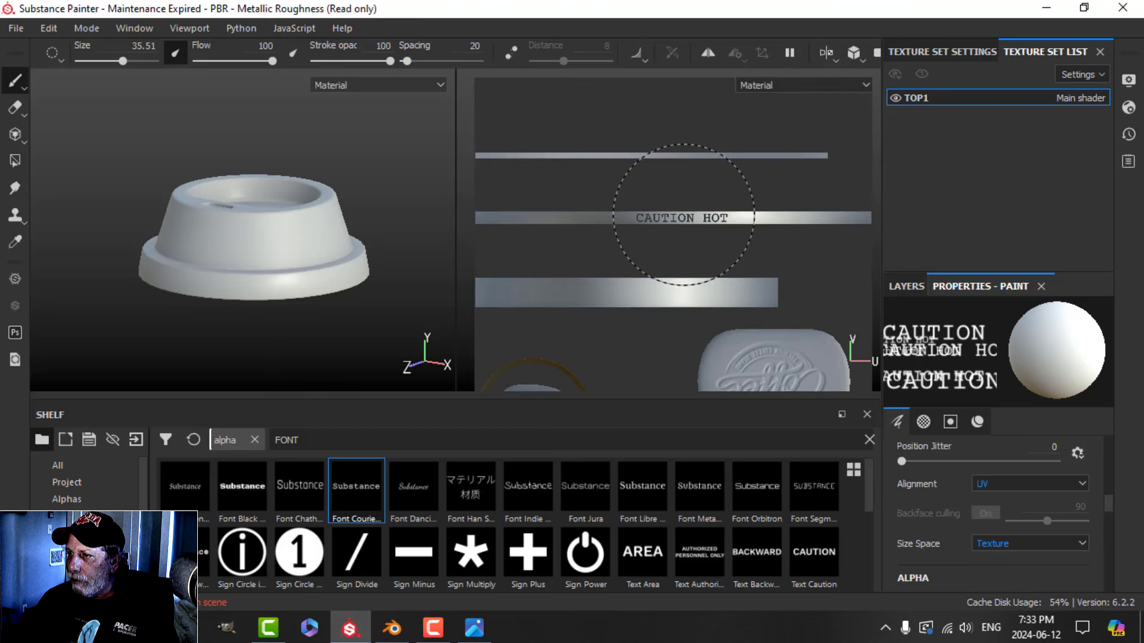
{"action": "scroll", "coordinate": [712, 235], "scroll_direction": "down", "scroll_amount": 2}
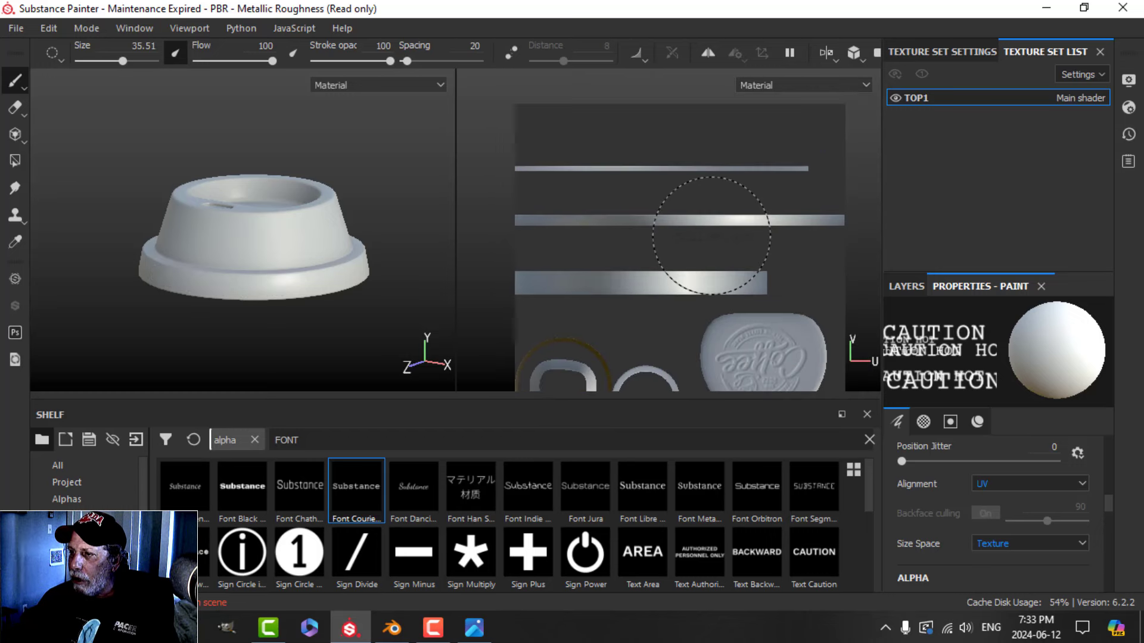
{"action": "scroll", "coordinate": [725, 230], "scroll_direction": "up", "scroll_amount": 4}
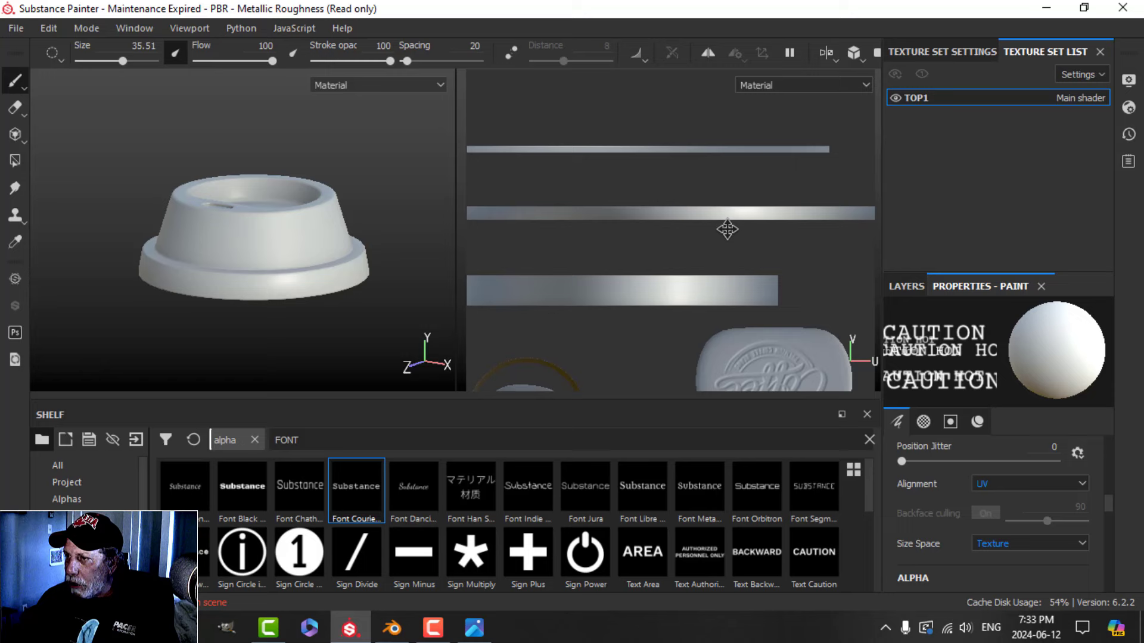
{"action": "key", "text": "Tab"}
{"action": "scroll", "coordinate": [771, 251], "scroll_direction": "down", "scroll_amount": 3}
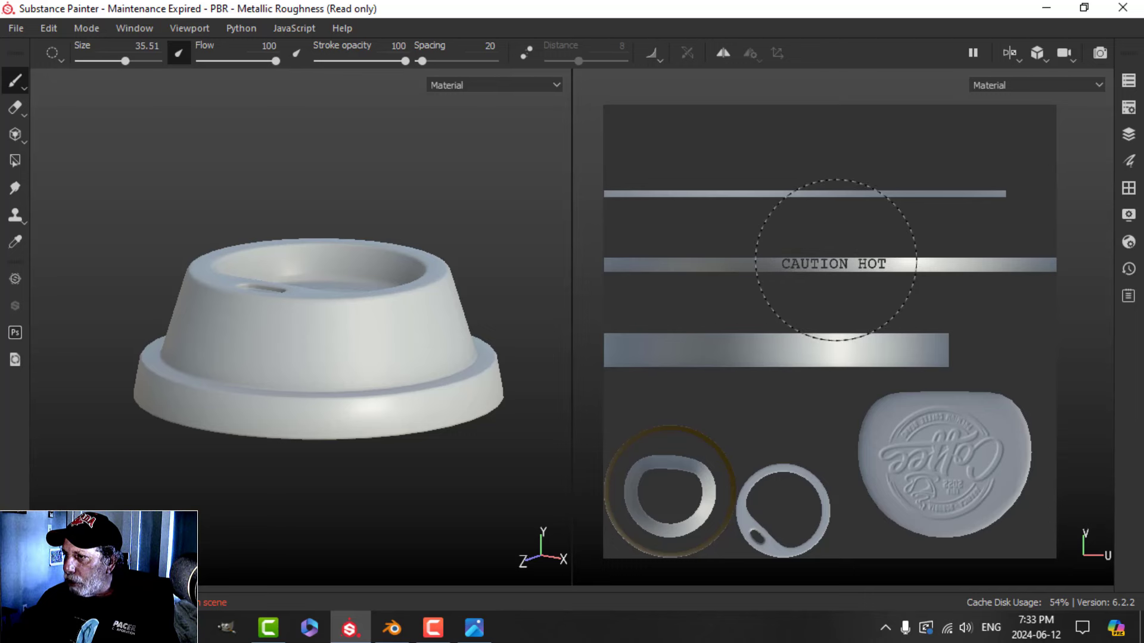
Try the CAUTION HOT stamp on the middle UV strip, inspect it on the lid's rim and undo it
{"action": "left_click", "coordinate": [835, 261]}
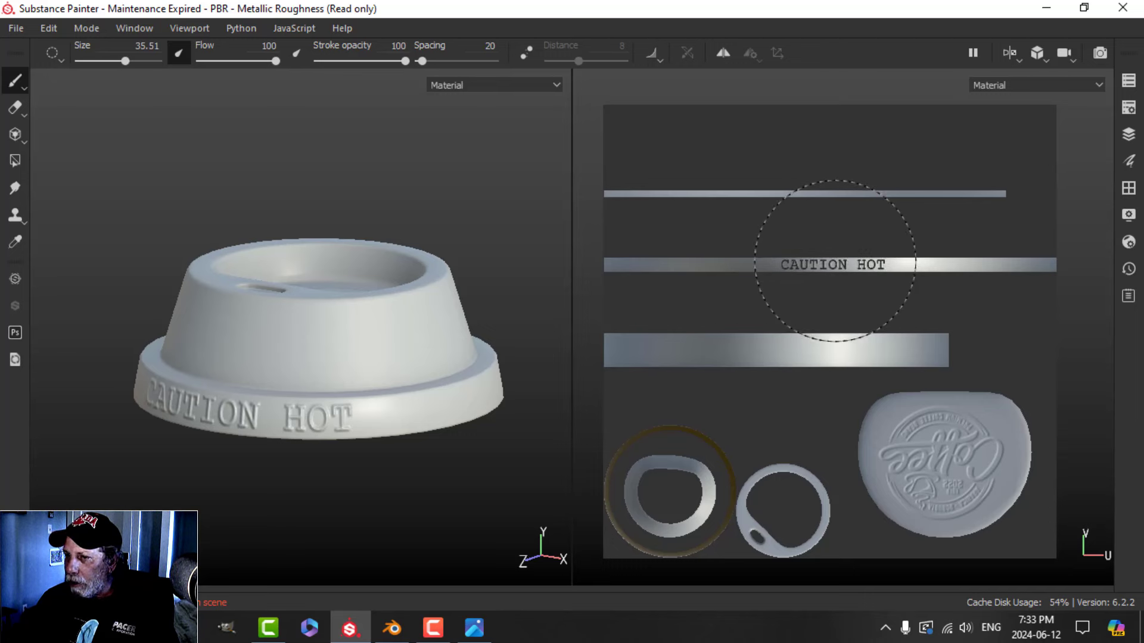
{"action": "mouse_move", "coordinate": [413, 280]}
{"action": "left_mouse_down", "text": "alt"}
{"action": "mouse_move", "coordinate": [439, 275]}
{"action": "mouse_move", "coordinate": [442, 294]}
{"action": "mouse_move", "coordinate": [522, 288]}
{"action": "left_mouse_up", "text": "alt"}
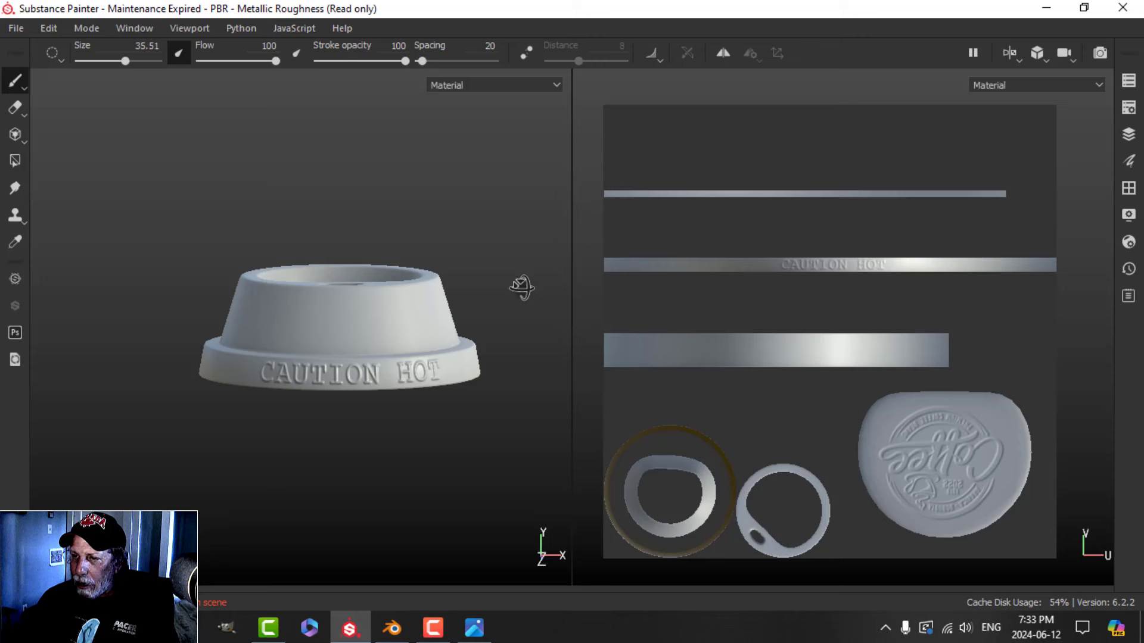
{"action": "key", "text": "ctrl+z"}
Reduce the brush to size 26.39, stamp a smaller CAUTION HOT on the middle UV strip and undo it
{"action": "mouse_move", "coordinate": [860, 267]}
{"action": "right_mouse_down", "text": "ctrl"}
{"action": "mouse_move", "coordinate": [838, 267]}
{"action": "mouse_move", "coordinate": [851, 263]}
{"action": "right_mouse_up", "text": "ctrl"}
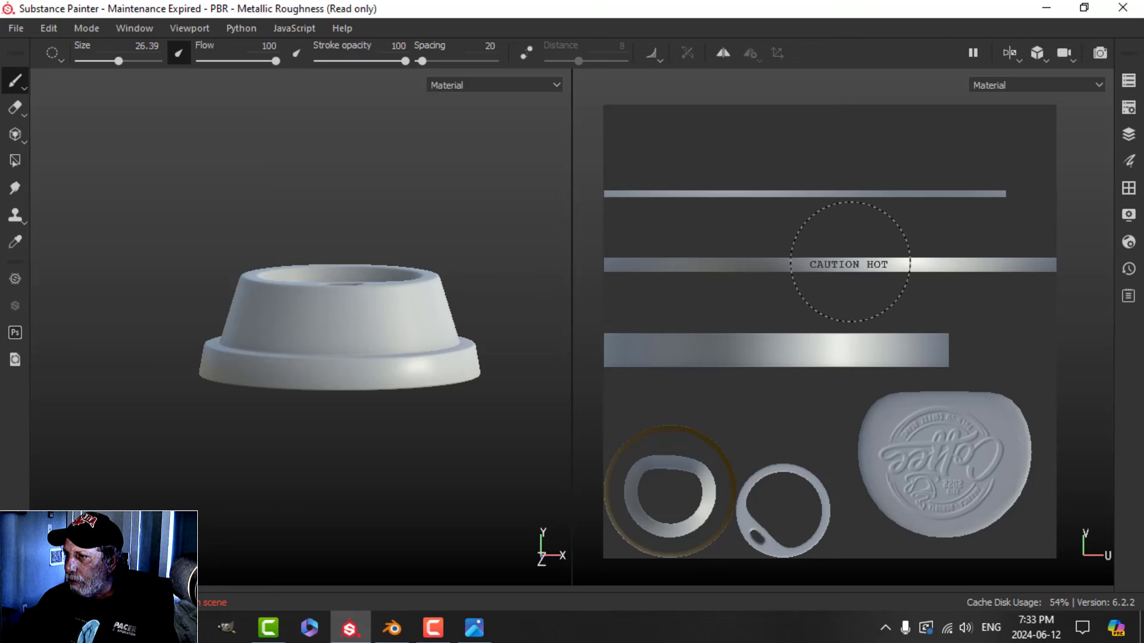
{"action": "left_click", "coordinate": [844, 264]}
{"action": "mouse_move", "coordinate": [483, 271]}
{"action": "left_mouse_down", "text": "alt"}
{"action": "mouse_move", "coordinate": [314, 263]}
{"action": "mouse_move", "coordinate": [442, 266]}
{"action": "mouse_move", "coordinate": [399, 216]}
{"action": "mouse_move", "coordinate": [390, 260]}
{"action": "left_mouse_up", "text": "alt"}
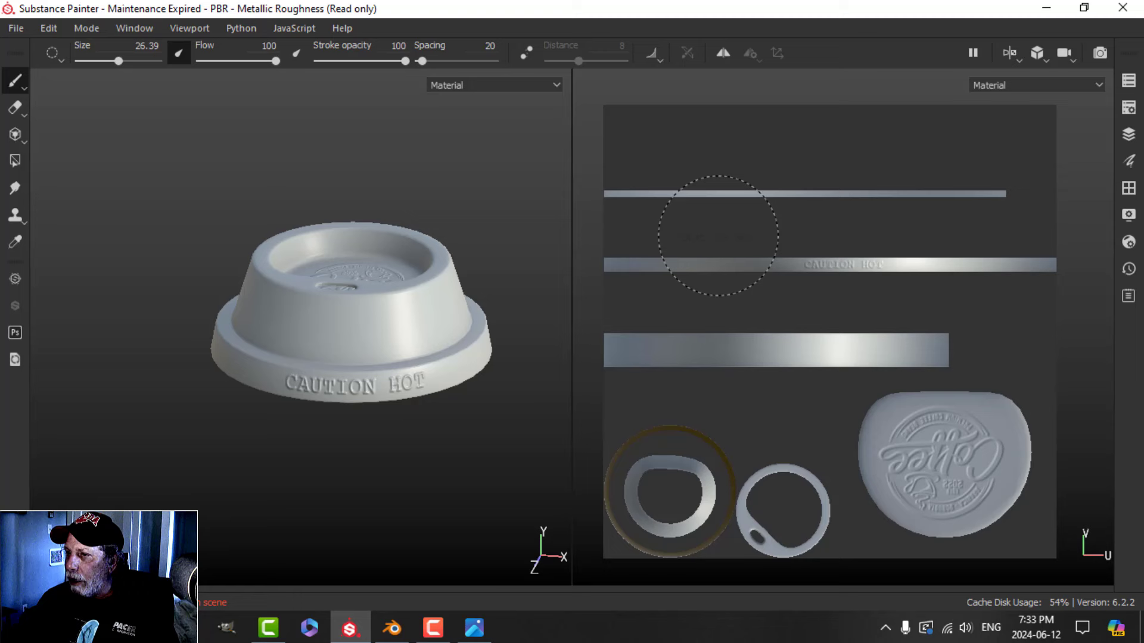
{"action": "key", "text": "ctrl+z"}
Reduce the brush to size 15.98, try stamping CAUTION HOT on the narrowest UV strip and check it on the lid
{"action": "scroll", "coordinate": [825, 208], "scroll_direction": "up", "scroll_amount": 2}
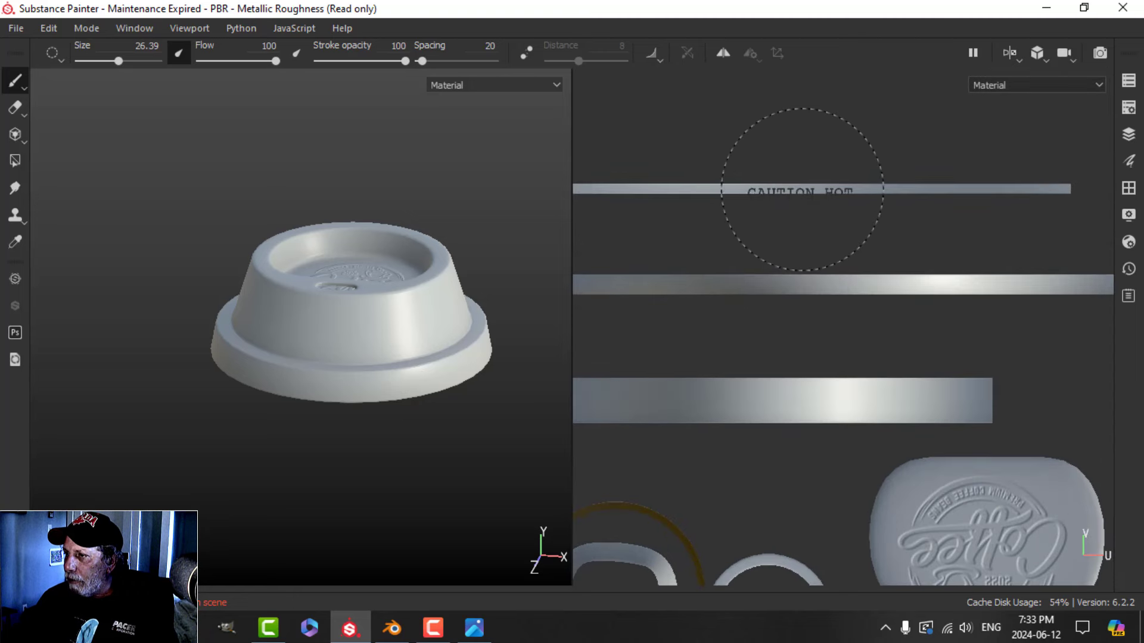
{"action": "right_click_drag", "start_coordinate": [793, 187], "coordinate": [770, 187], "text": "ctrl"}
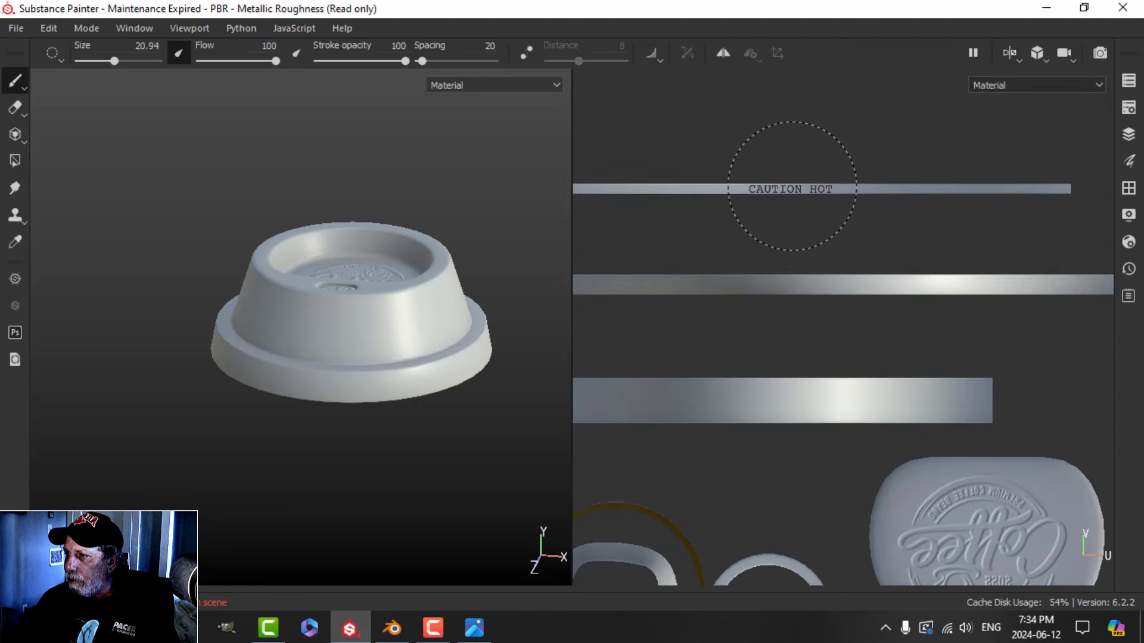
{"action": "left_click_drag", "start_coordinate": [457, 285], "coordinate": [475, 366], "text": "alt"}
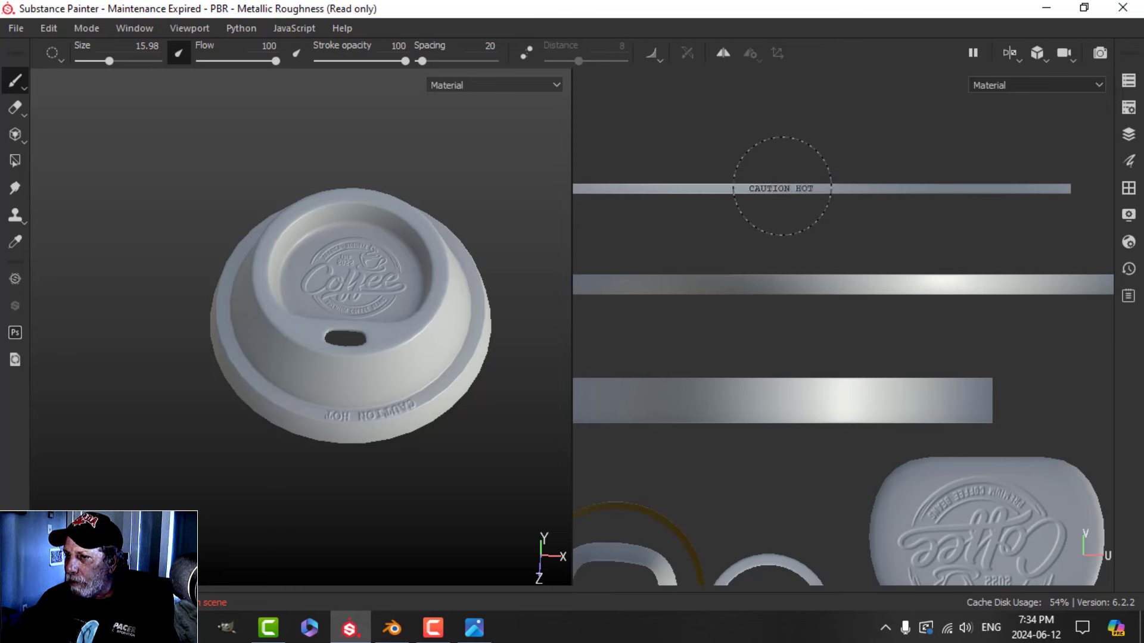
{"action": "scroll", "coordinate": [519, 313], "scroll_direction": "down", "scroll_amount": 3}
{"action": "middle_click_drag", "start_coordinate": [503, 311], "coordinate": [493, 266], "text": "alt"}
{"action": "mouse_move", "coordinate": [492, 266]}
{"action": "left_mouse_down", "text": "alt"}
{"action": "mouse_move", "coordinate": [498, 235]}
{"action": "mouse_move", "coordinate": [512, 264]}
{"action": "left_mouse_up", "text": "alt"}
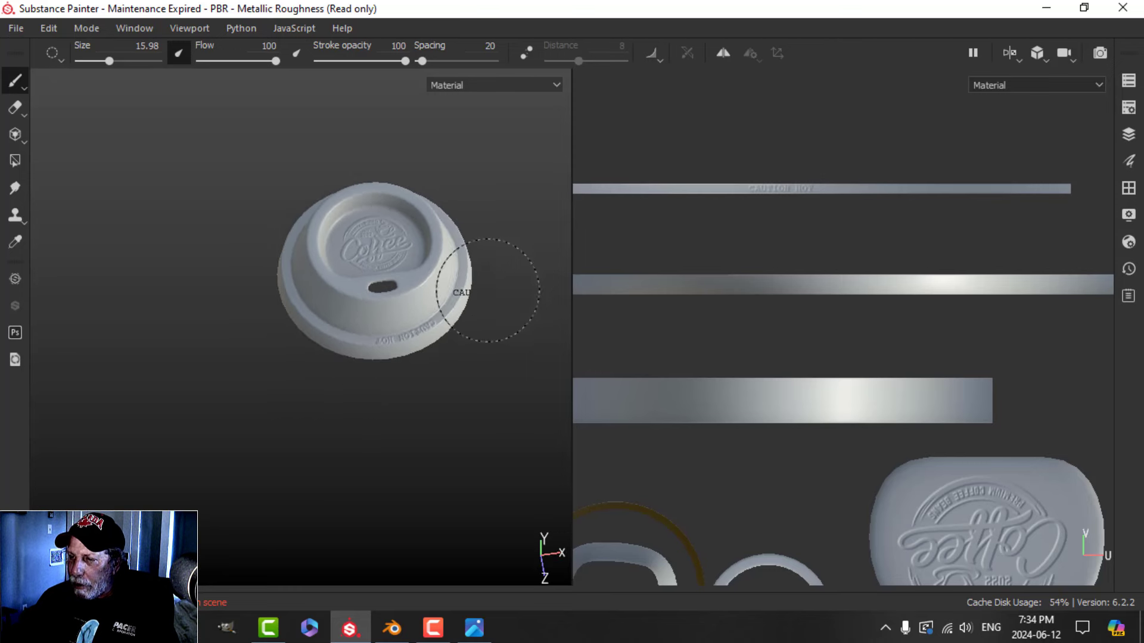
{"action": "right_click_drag", "start_coordinate": [487, 290], "coordinate": [445, 291], "text": "alt"}
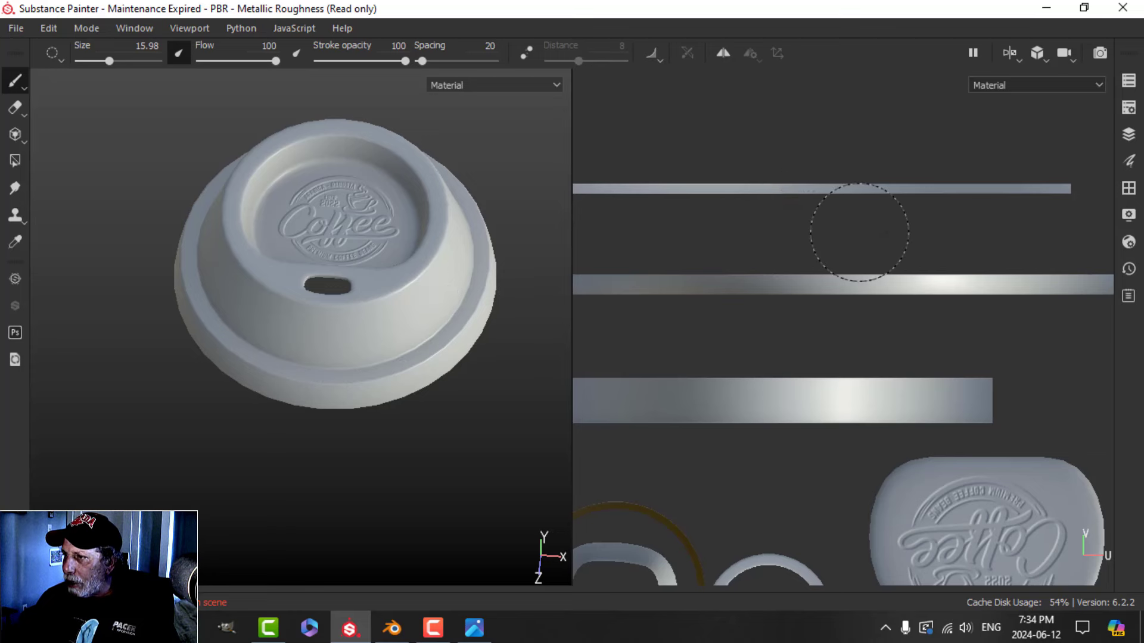
Bring back the panels, set the brush angle to 180, and stamp CAUTION HOT on the narrowest UV strip
{"action": "key", "text": "Tab"}
{"action": "scroll", "coordinate": [1021, 463], "scroll_direction": "up", "scroll_amount": 5}
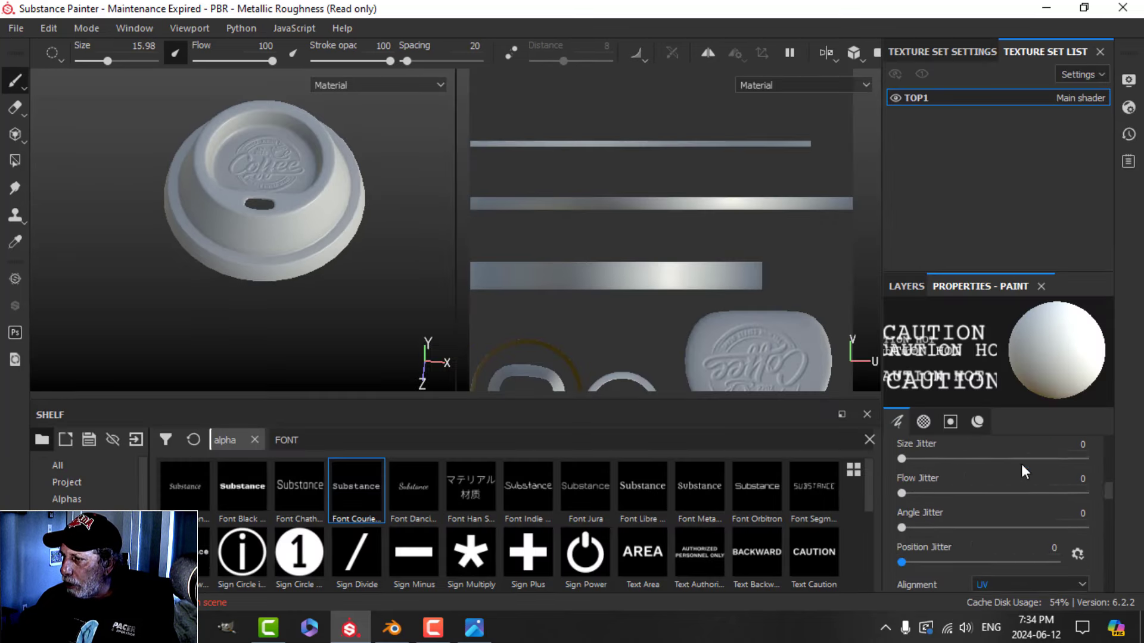
{"action": "left_click_drag", "start_coordinate": [1024, 474], "coordinate": [1009, 488]}
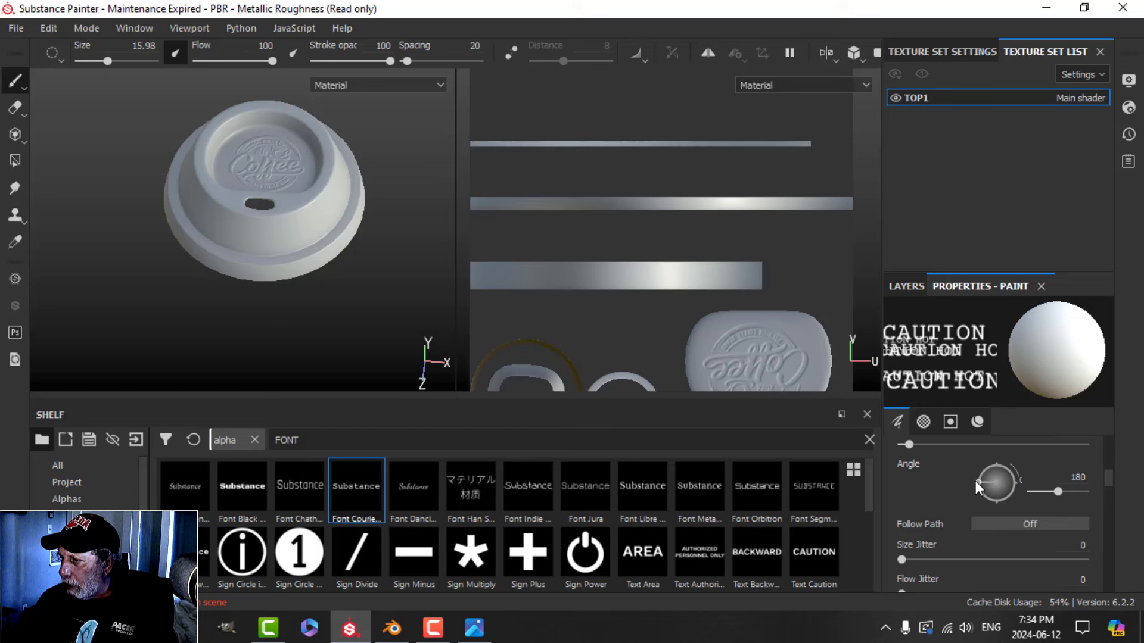
{"action": "scroll", "coordinate": [646, 161], "scroll_direction": "up", "scroll_amount": 8}
{"action": "scroll", "coordinate": [636, 166], "scroll_direction": "down", "scroll_amount": 3}
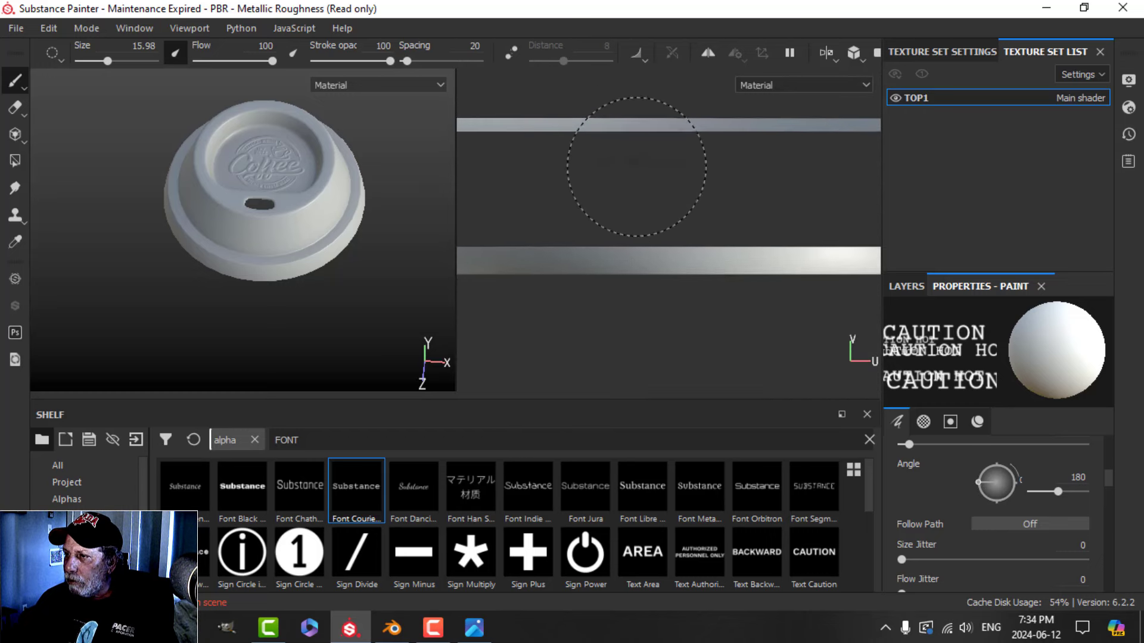
{"action": "middle_click_drag", "start_coordinate": [656, 191], "coordinate": [716, 261], "text": "alt"}
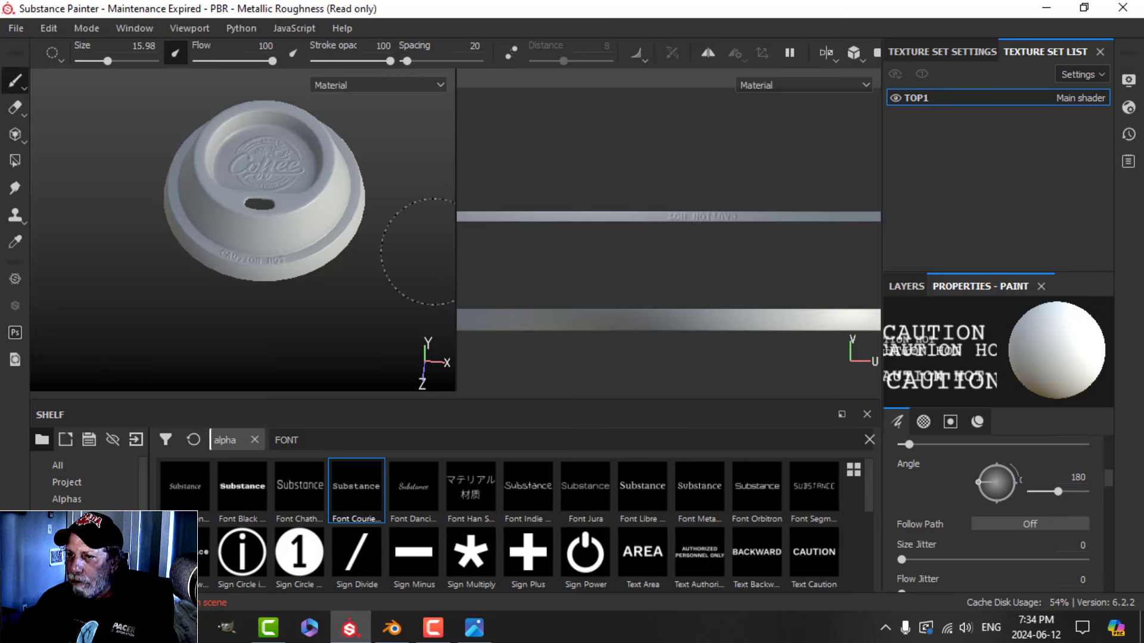
{"action": "scroll", "coordinate": [364, 265], "scroll_direction": "down", "scroll_amount": 1}
{"action": "scroll", "coordinate": [343, 272], "scroll_direction": "up", "scroll_amount": 4}
{"action": "left_click_drag", "start_coordinate": [329, 278], "coordinate": [380, 271], "text": "alt"}
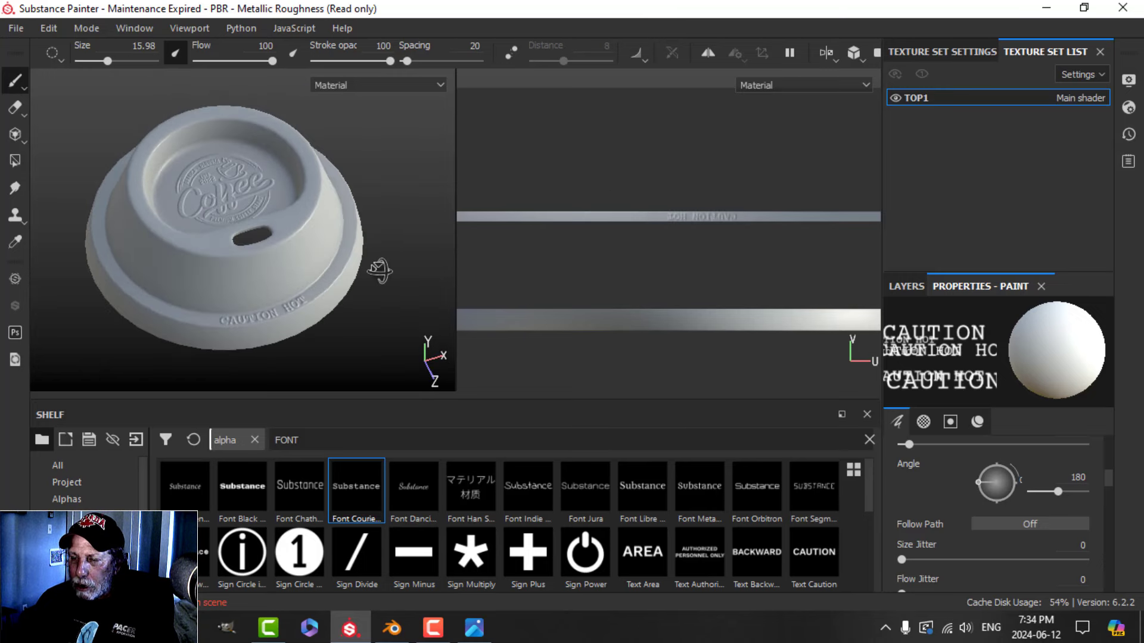
Set the brush angle to 0 and size to 25.56, then stamp CAUTION HOT on the middle UV strip
{"action": "scroll", "coordinate": [715, 269], "scroll_direction": "up", "scroll_amount": 3}
{"action": "middle_click_drag", "start_coordinate": [743, 268], "coordinate": [716, 217], "text": "alt"}
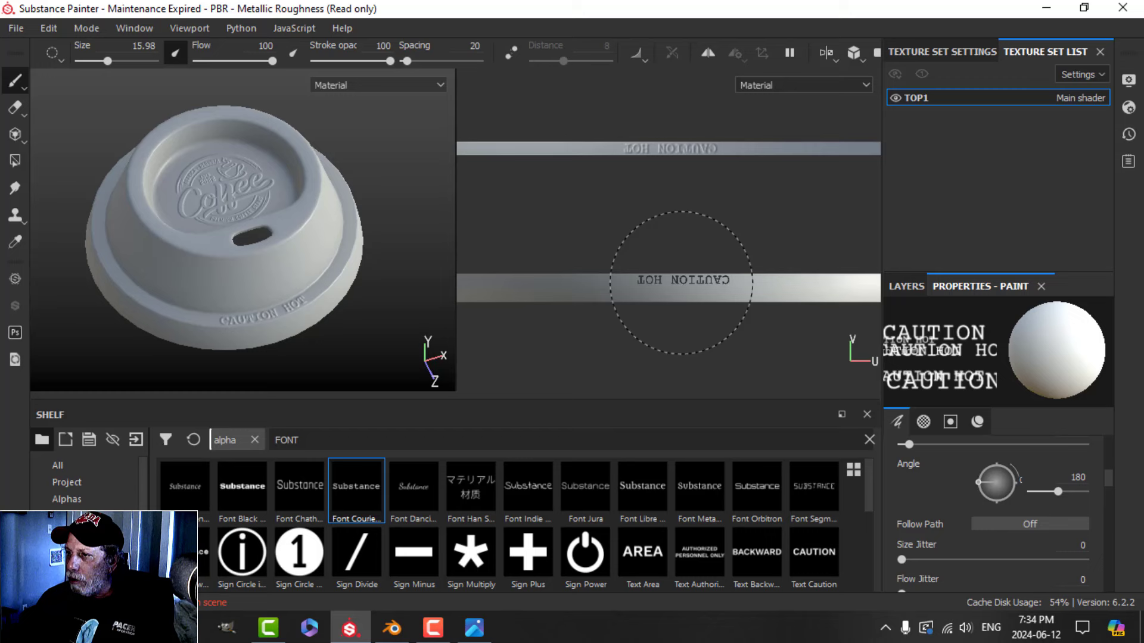
{"action": "right_click_drag", "start_coordinate": [686, 289], "coordinate": [728, 289], "text": "ctrl"}
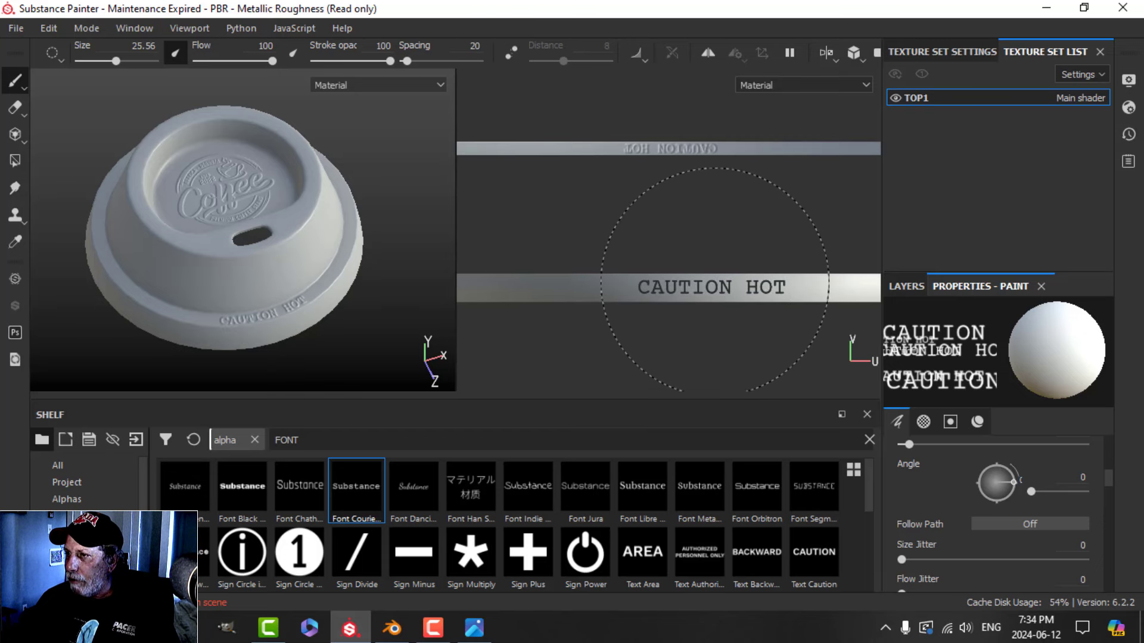
{"action": "left_click", "coordinate": [707, 283]}
{"action": "scroll", "coordinate": [368, 286], "scroll_direction": "down", "scroll_amount": 2}
{"action": "mouse_move", "coordinate": [367, 286]}
{"action": "left_mouse_down", "text": "alt"}
{"action": "mouse_move", "coordinate": [343, 250]}
{"action": "mouse_move", "coordinate": [353, 229]}
{"action": "left_mouse_up", "text": "alt"}
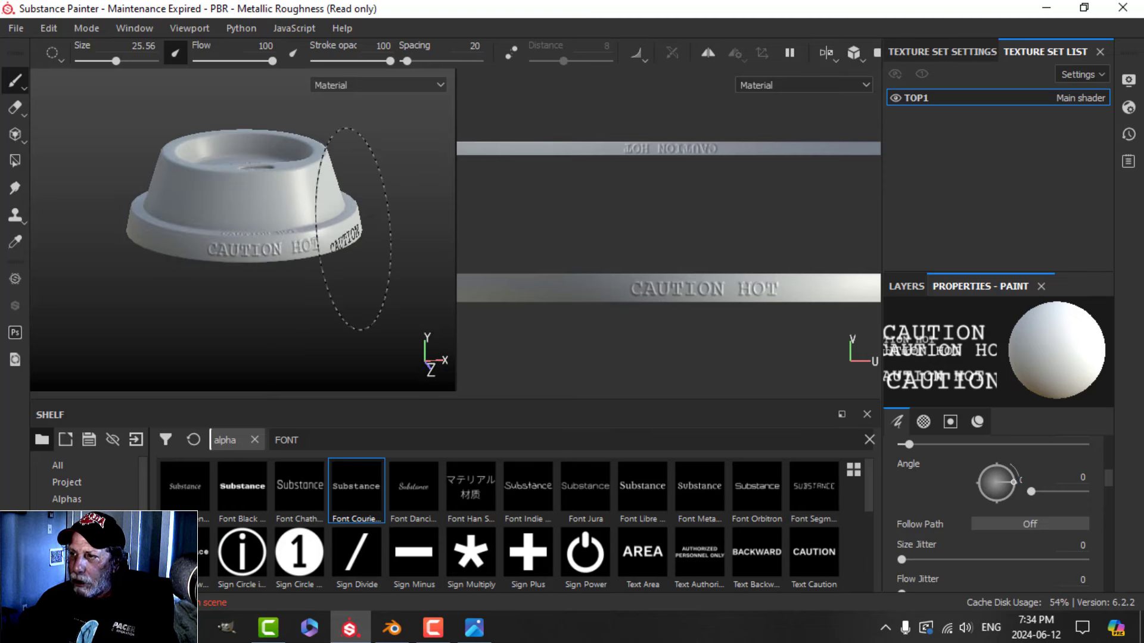
Switch the viewport to 3D only and inspect both CAUTION HOT letterings around the lid's rim
{"action": "left_click", "coordinate": [824, 54]}
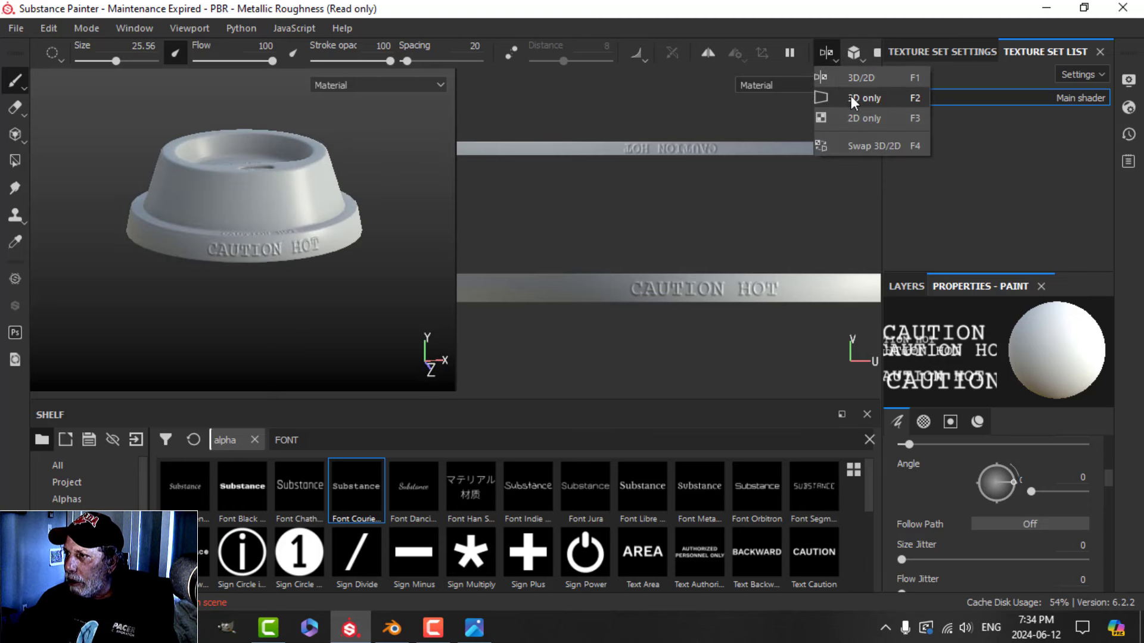
{"action": "left_click", "coordinate": [852, 97]}
{"action": "left_click", "coordinate": [854, 53]}
{"action": "left_click", "coordinate": [867, 77]}
{"action": "mouse_move", "coordinate": [523, 255]}
{"action": "left_mouse_down", "text": "alt"}
{"action": "mouse_move", "coordinate": [493, 214]}
{"action": "mouse_move", "coordinate": [555, 244]}
{"action": "mouse_move", "coordinate": [541, 202]}
{"action": "mouse_move", "coordinate": [580, 159]}
{"action": "mouse_move", "coordinate": [574, 225]}
{"action": "mouse_move", "coordinate": [447, 248]}
{"action": "mouse_move", "coordinate": [519, 219]}
{"action": "mouse_move", "coordinate": [528, 233]}
{"action": "mouse_move", "coordinate": [521, 217]}
{"action": "mouse_move", "coordinate": [534, 241]}
{"action": "left_mouse_up", "text": "alt"}
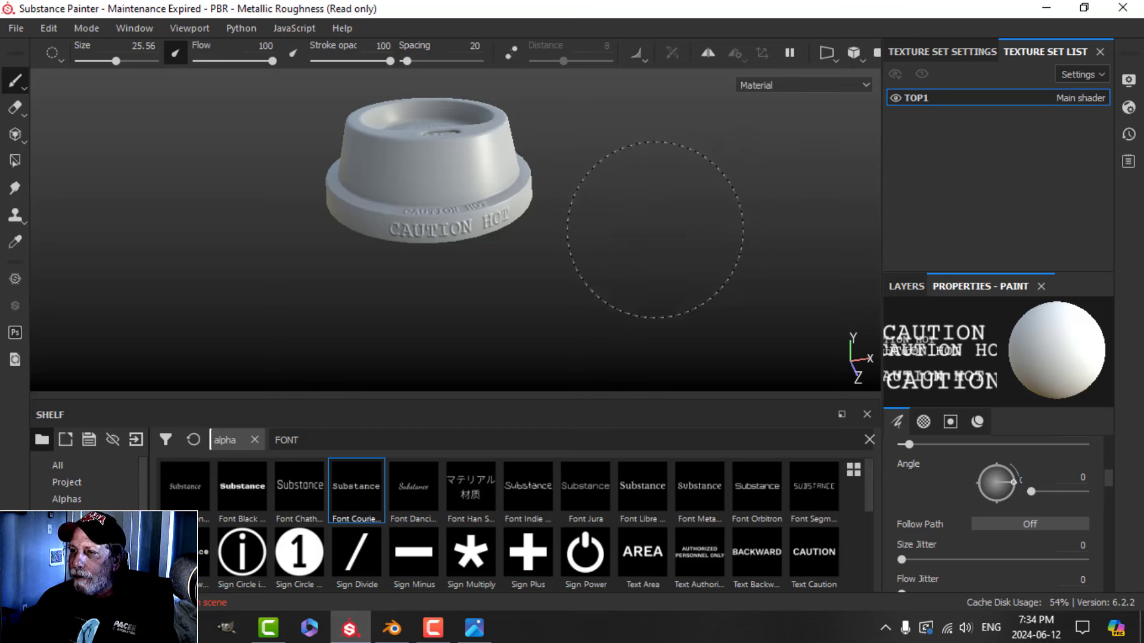
{"action": "mouse_move", "coordinate": [621, 230]}
{"action": "left_mouse_down", "text": "alt"}
{"action": "mouse_move", "coordinate": [588, 245]}
{"action": "mouse_move", "coordinate": [572, 273]}
{"action": "mouse_move", "coordinate": [644, 234]}
{"action": "mouse_move", "coordinate": [593, 294]}
{"action": "mouse_move", "coordinate": [572, 240]}
{"action": "mouse_move", "coordinate": [586, 258]}
{"action": "left_mouse_up", "text": "alt"}
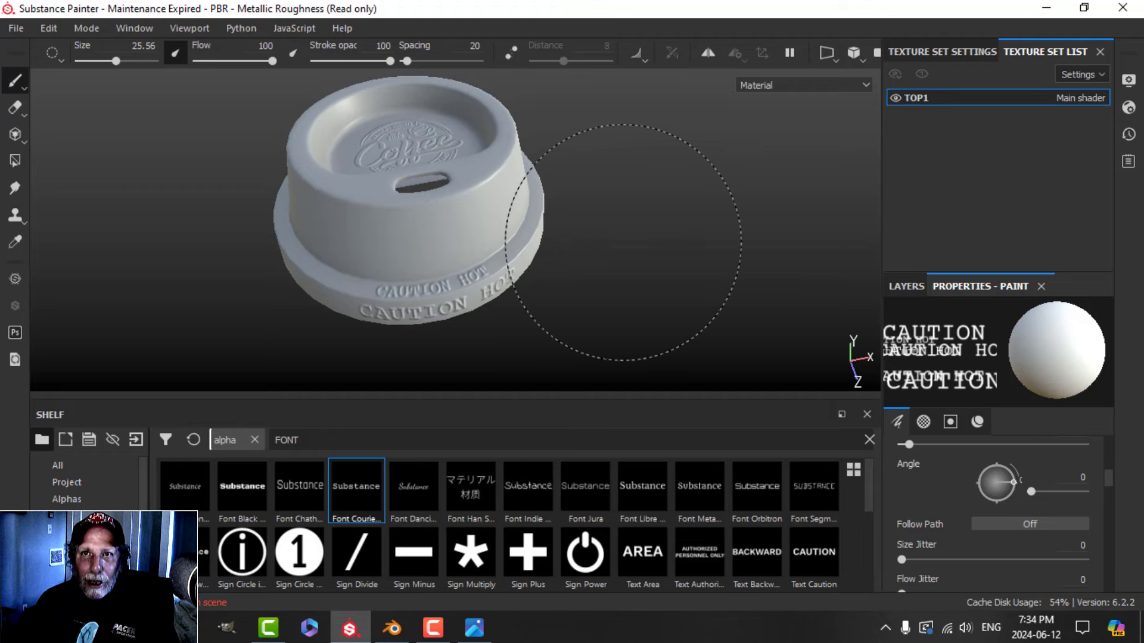